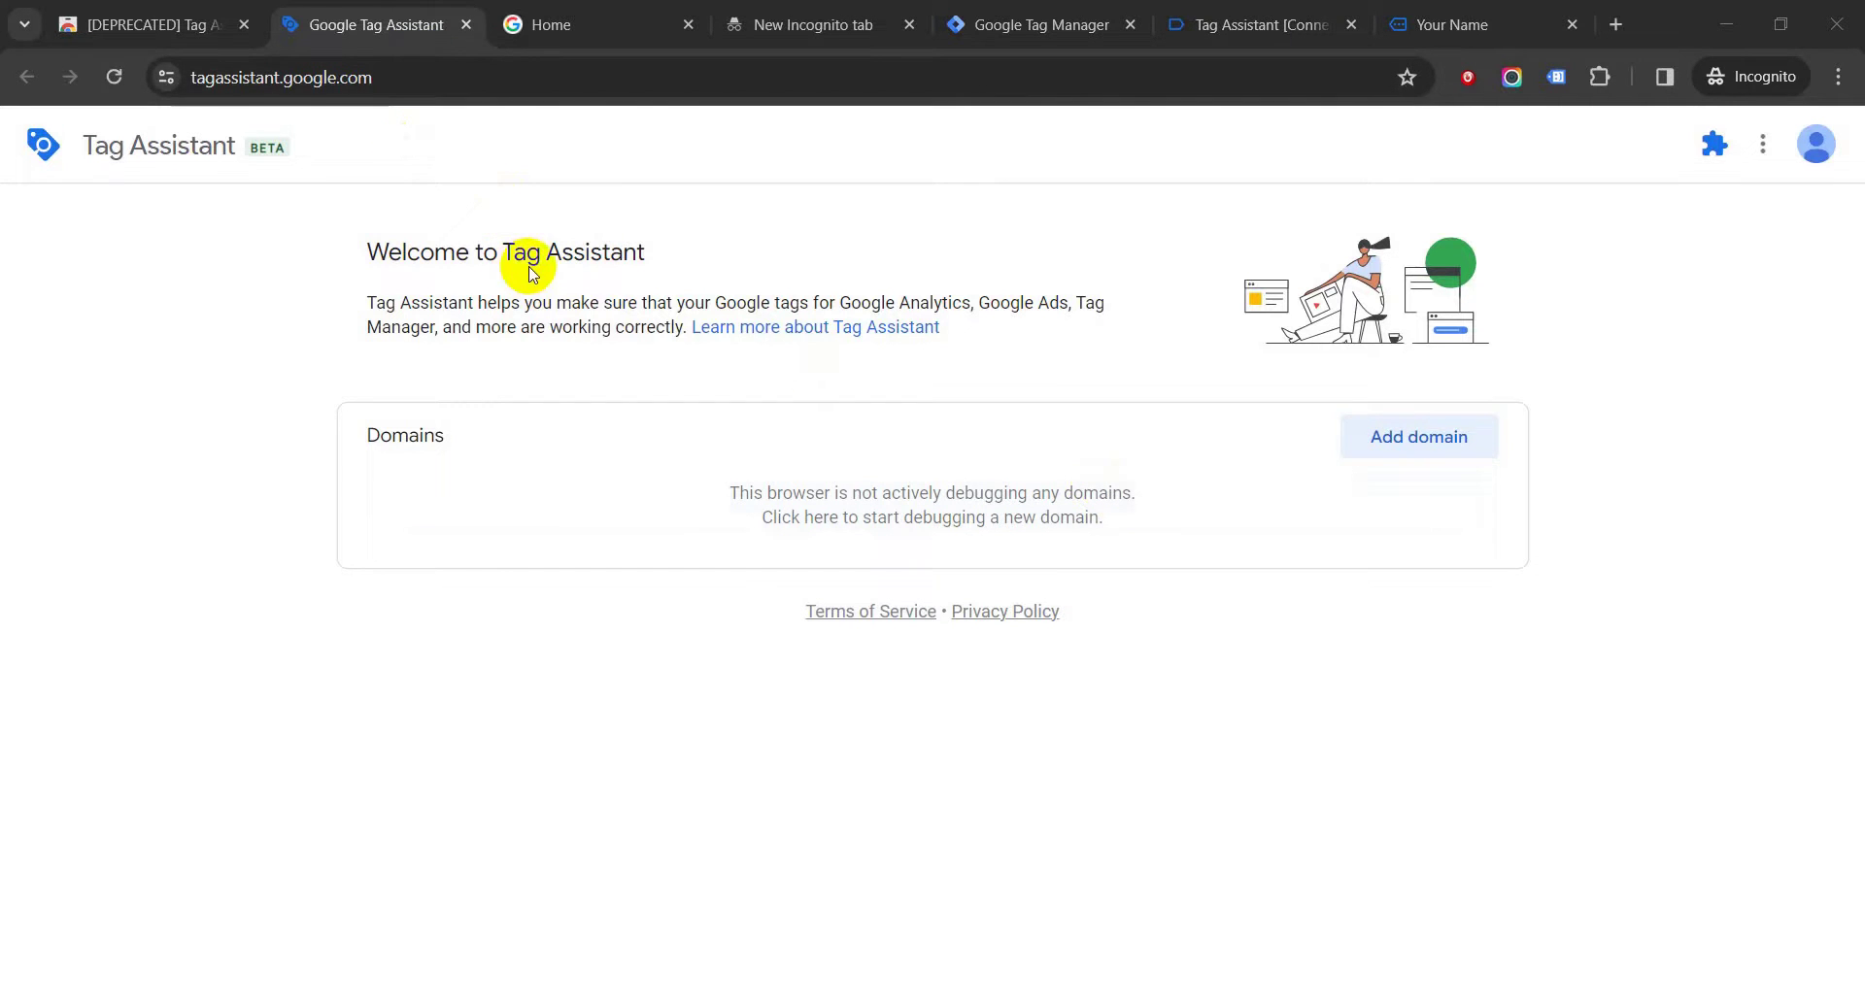
Check the legacy Tag Assistant extension's store listing and popup confirming it is no longer supported.
left_click(150, 8)
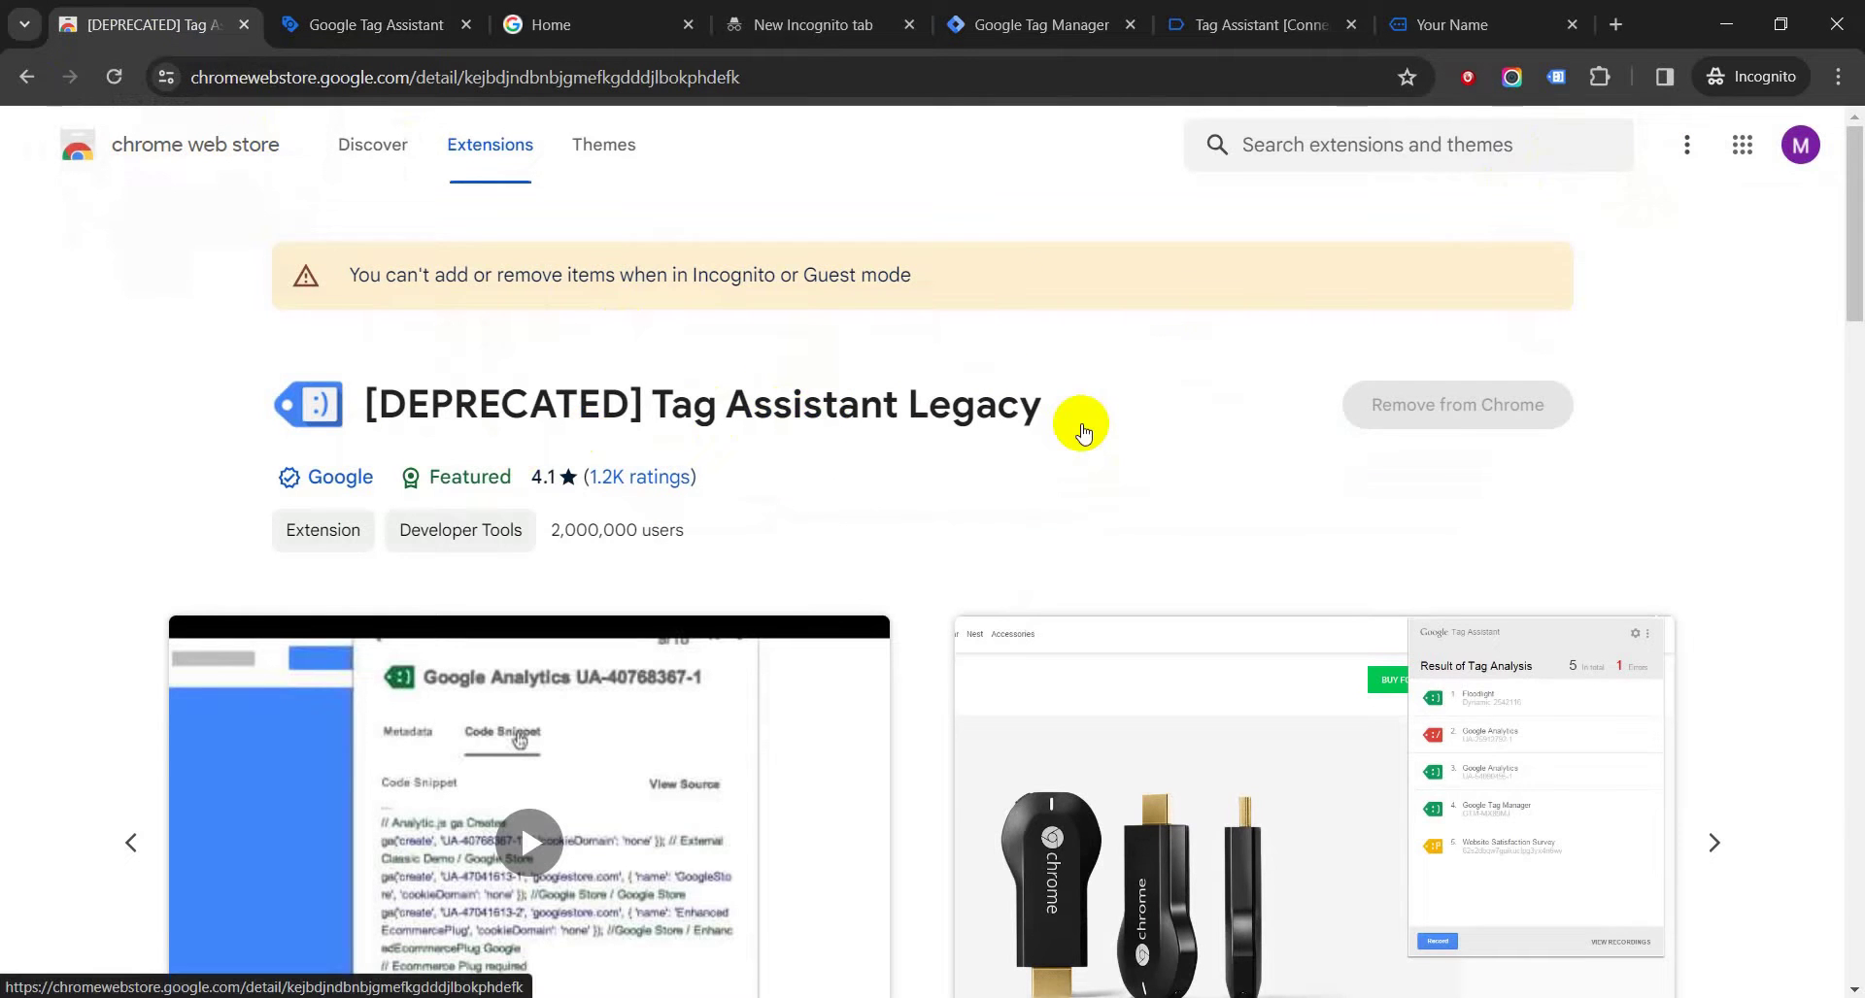
scroll(1068, 433, "down", 3)
scroll(1084, 433, "up", 3)
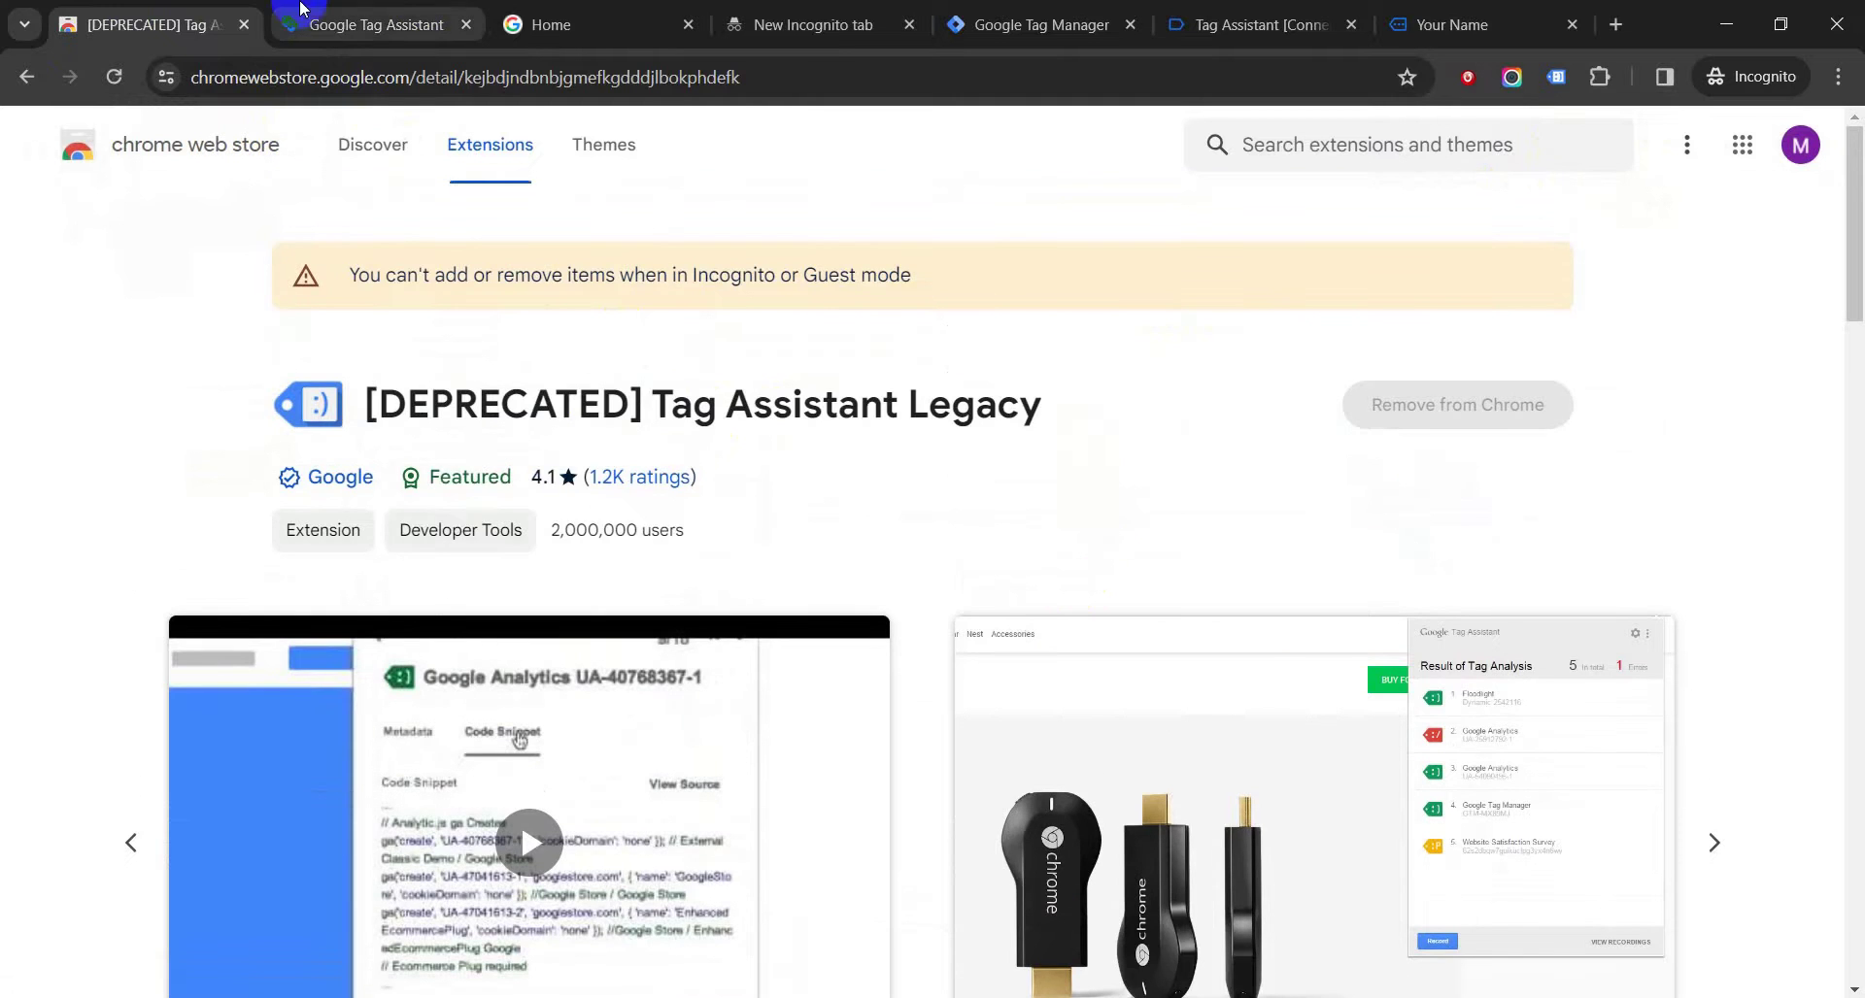
left_click(365, 24)
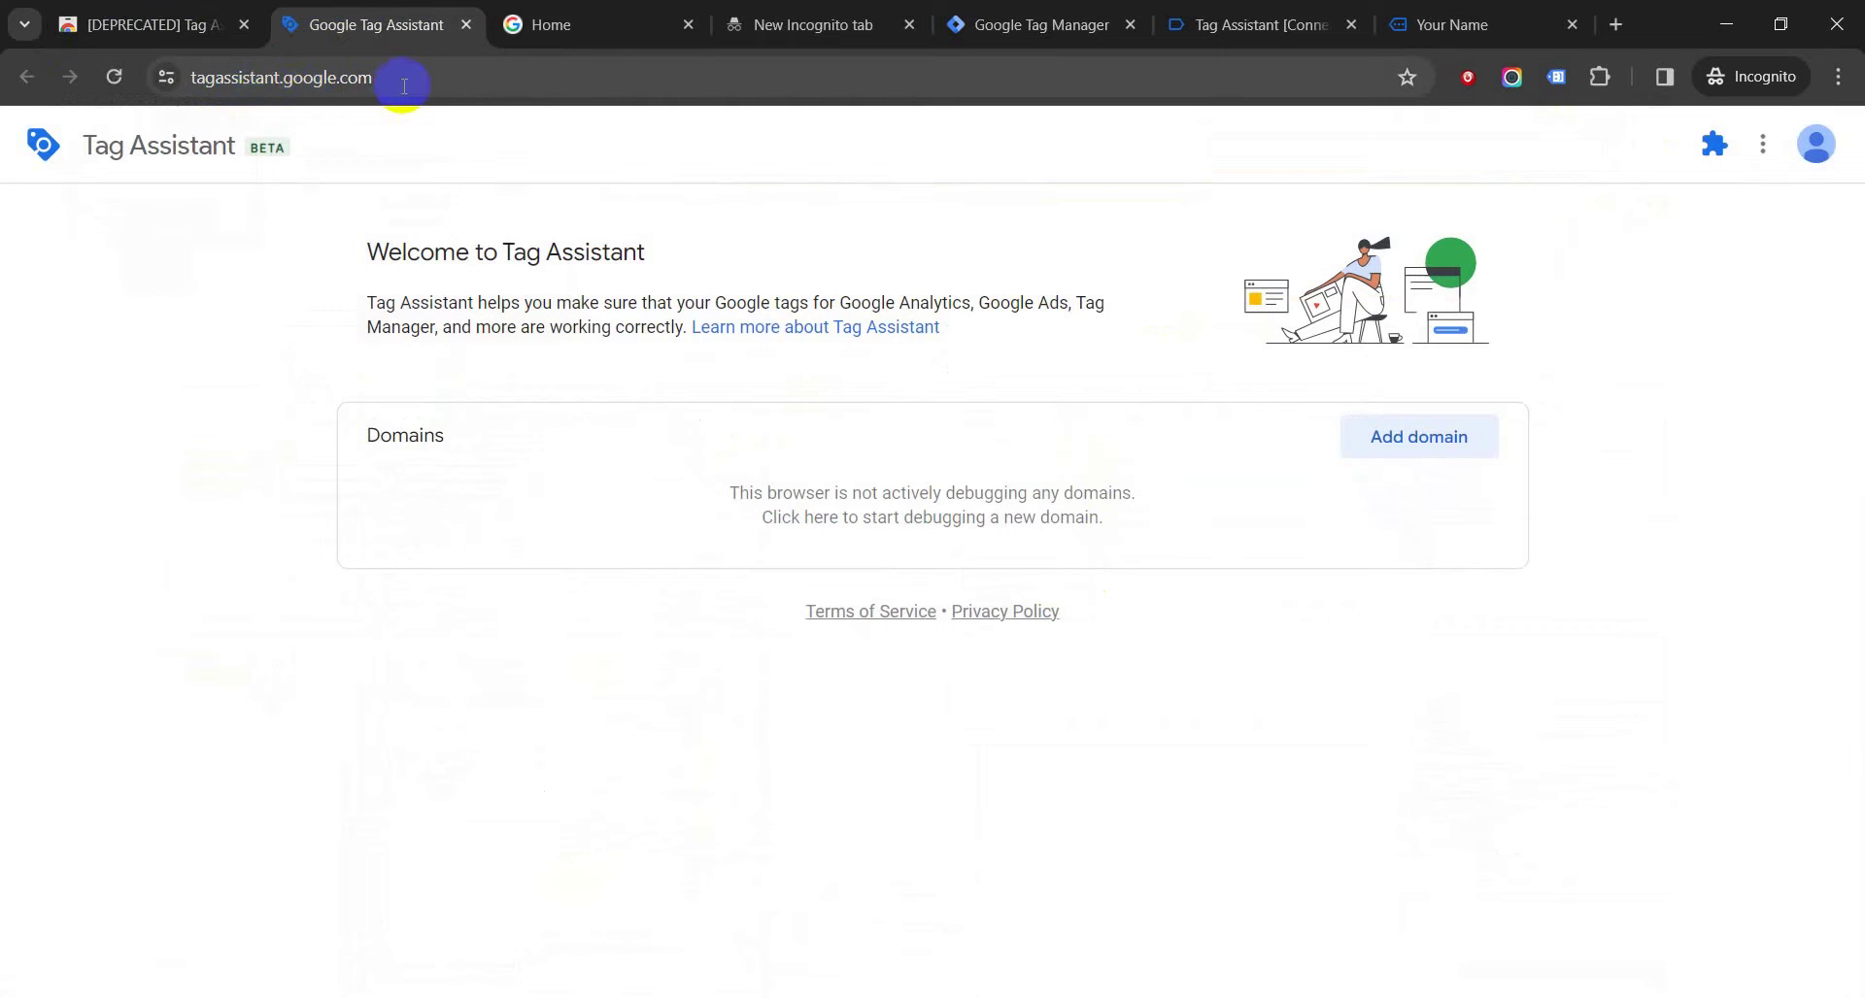
left_click(151, 24)
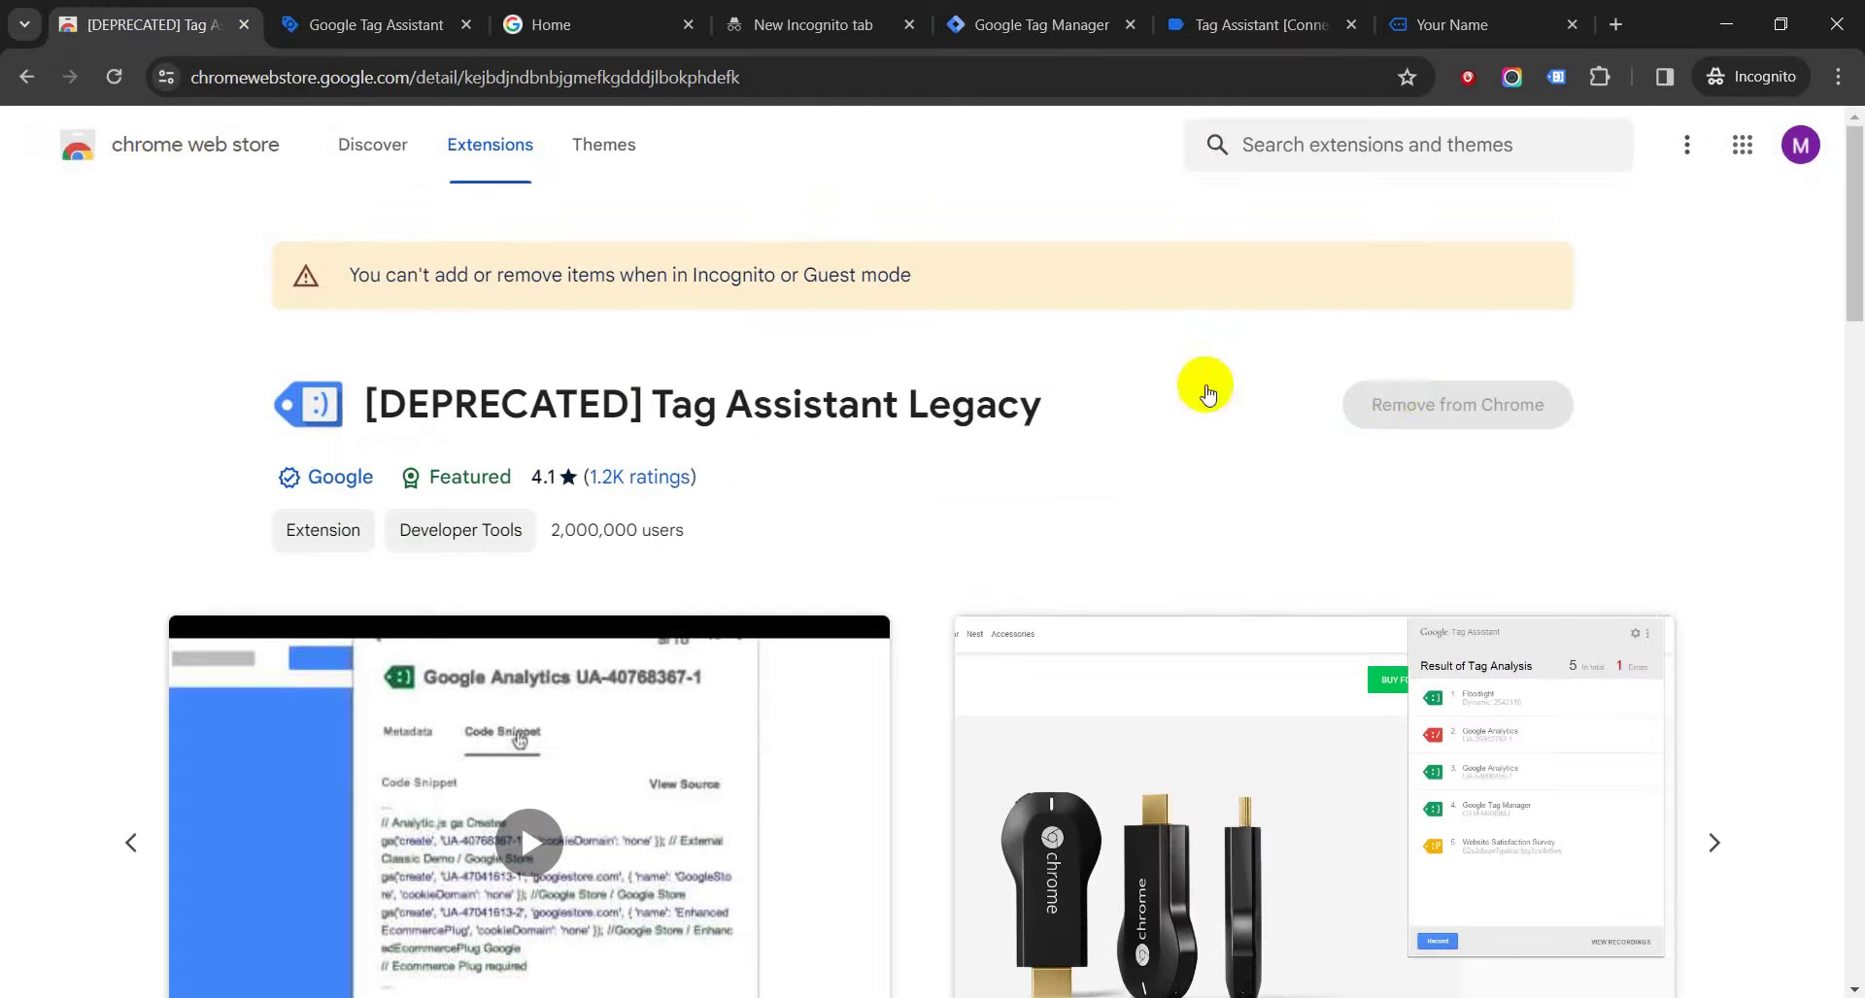
left_click(1555, 78)
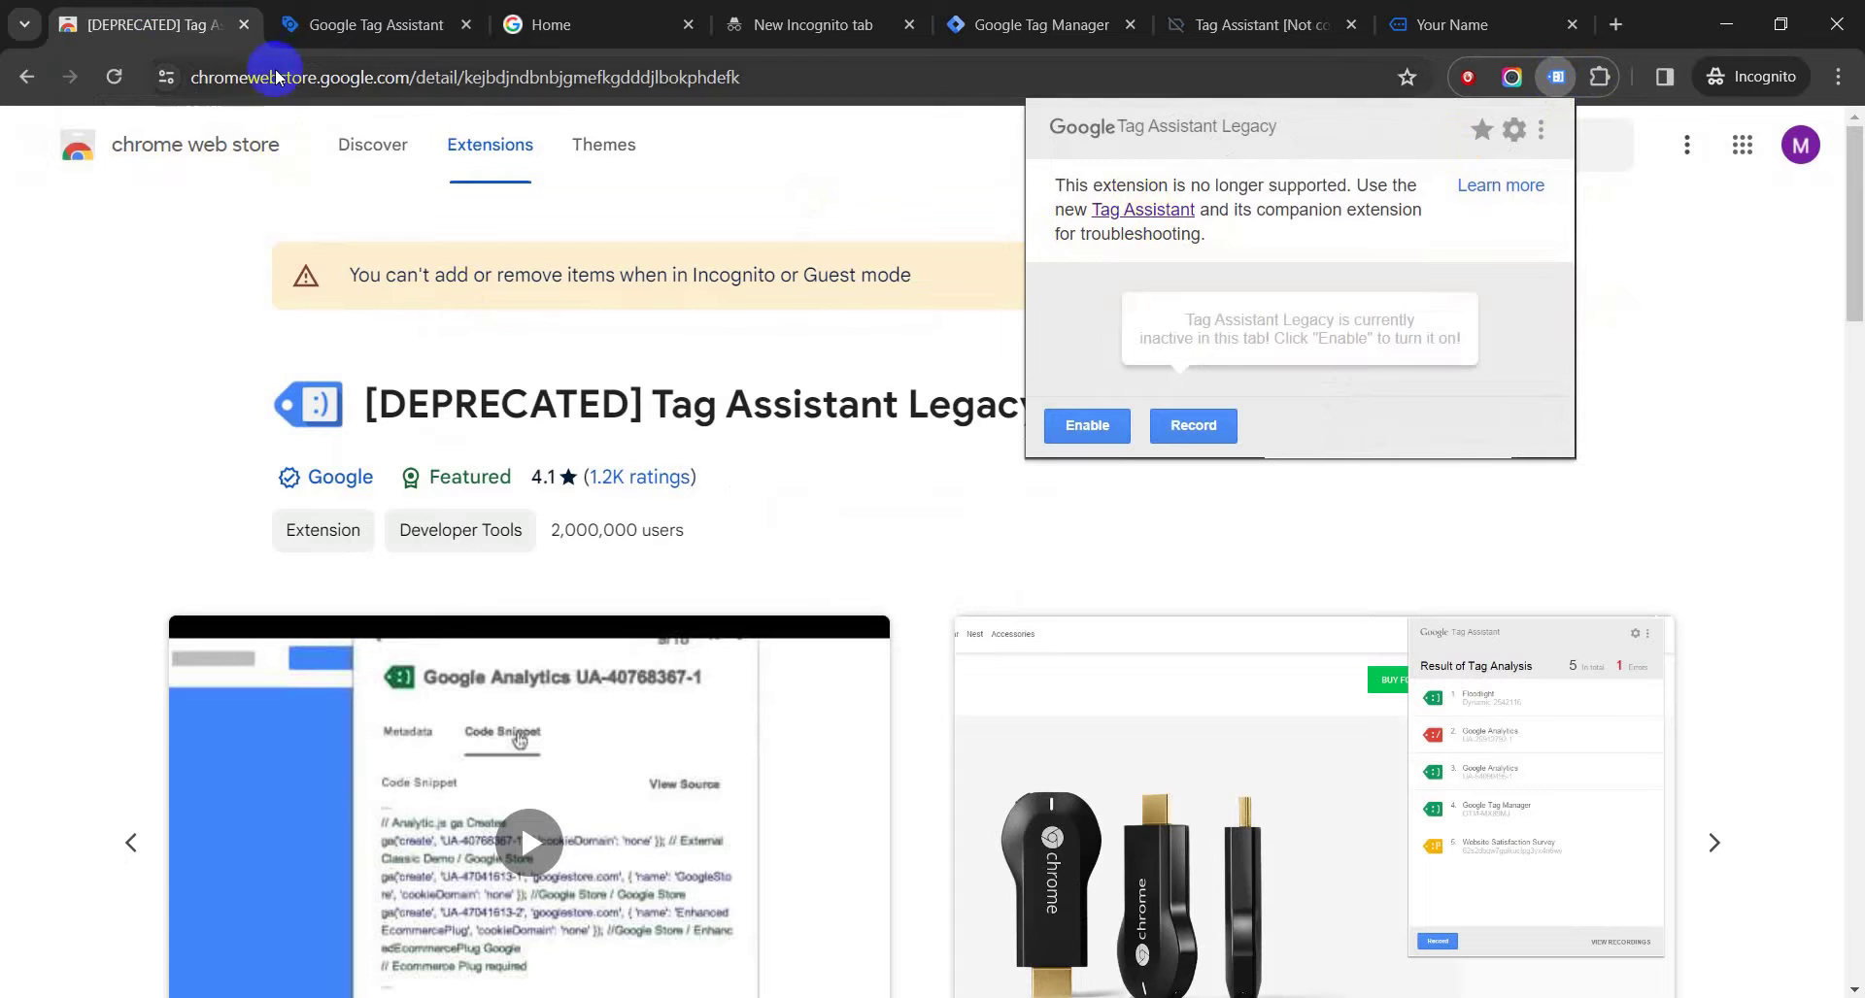
left_click(358, 23)
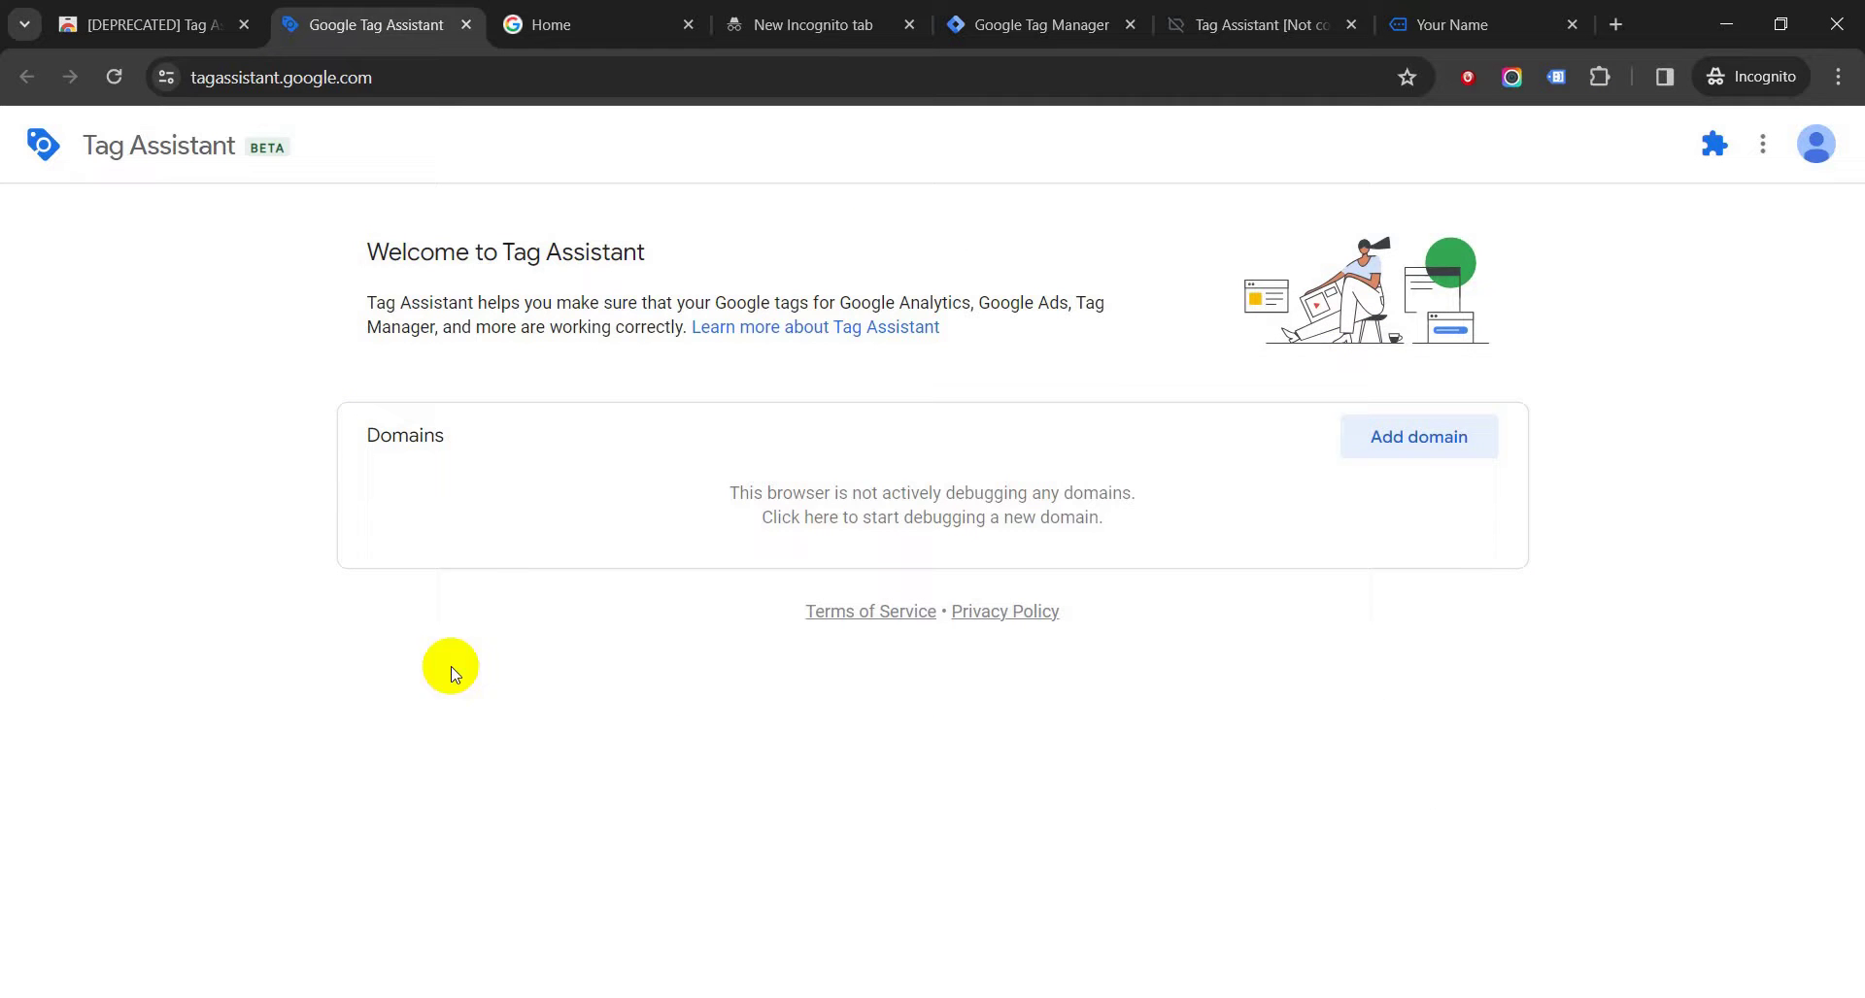
Copy the merch store URL and add shop.googlemerchandisestore.com as a new domain to debug.
left_click(597, 10)
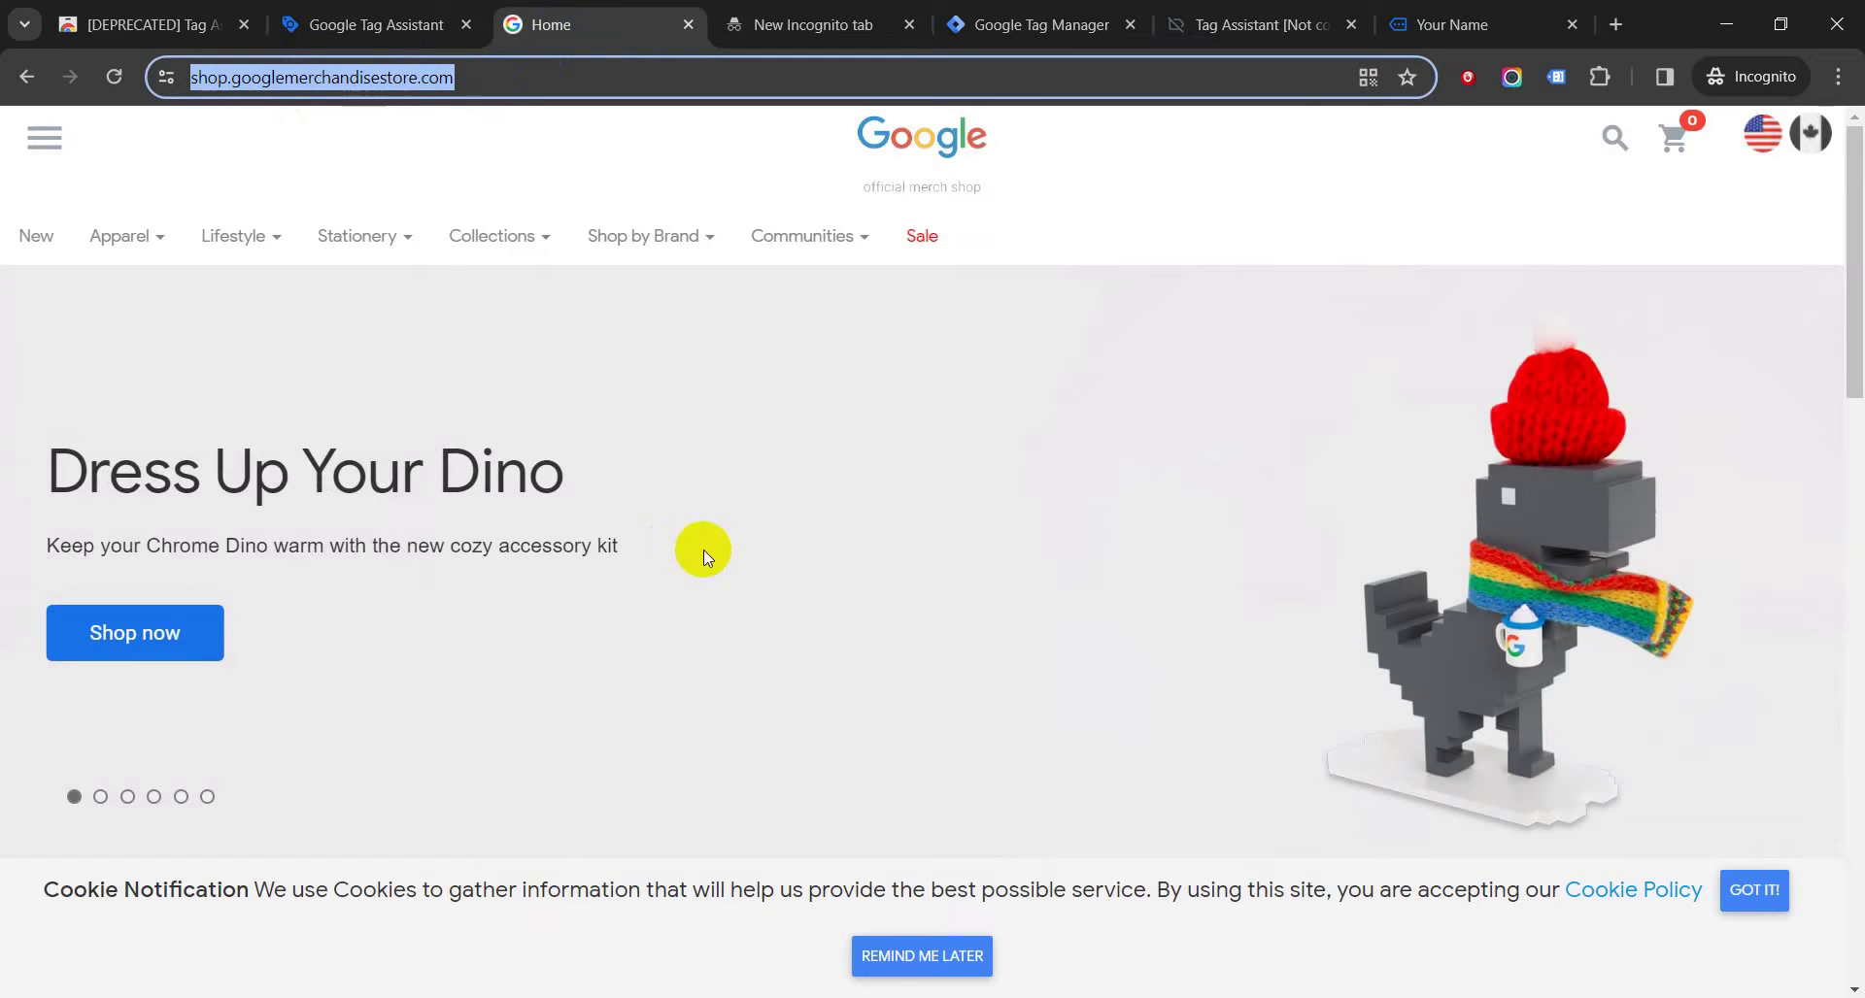
key("BackSpace")
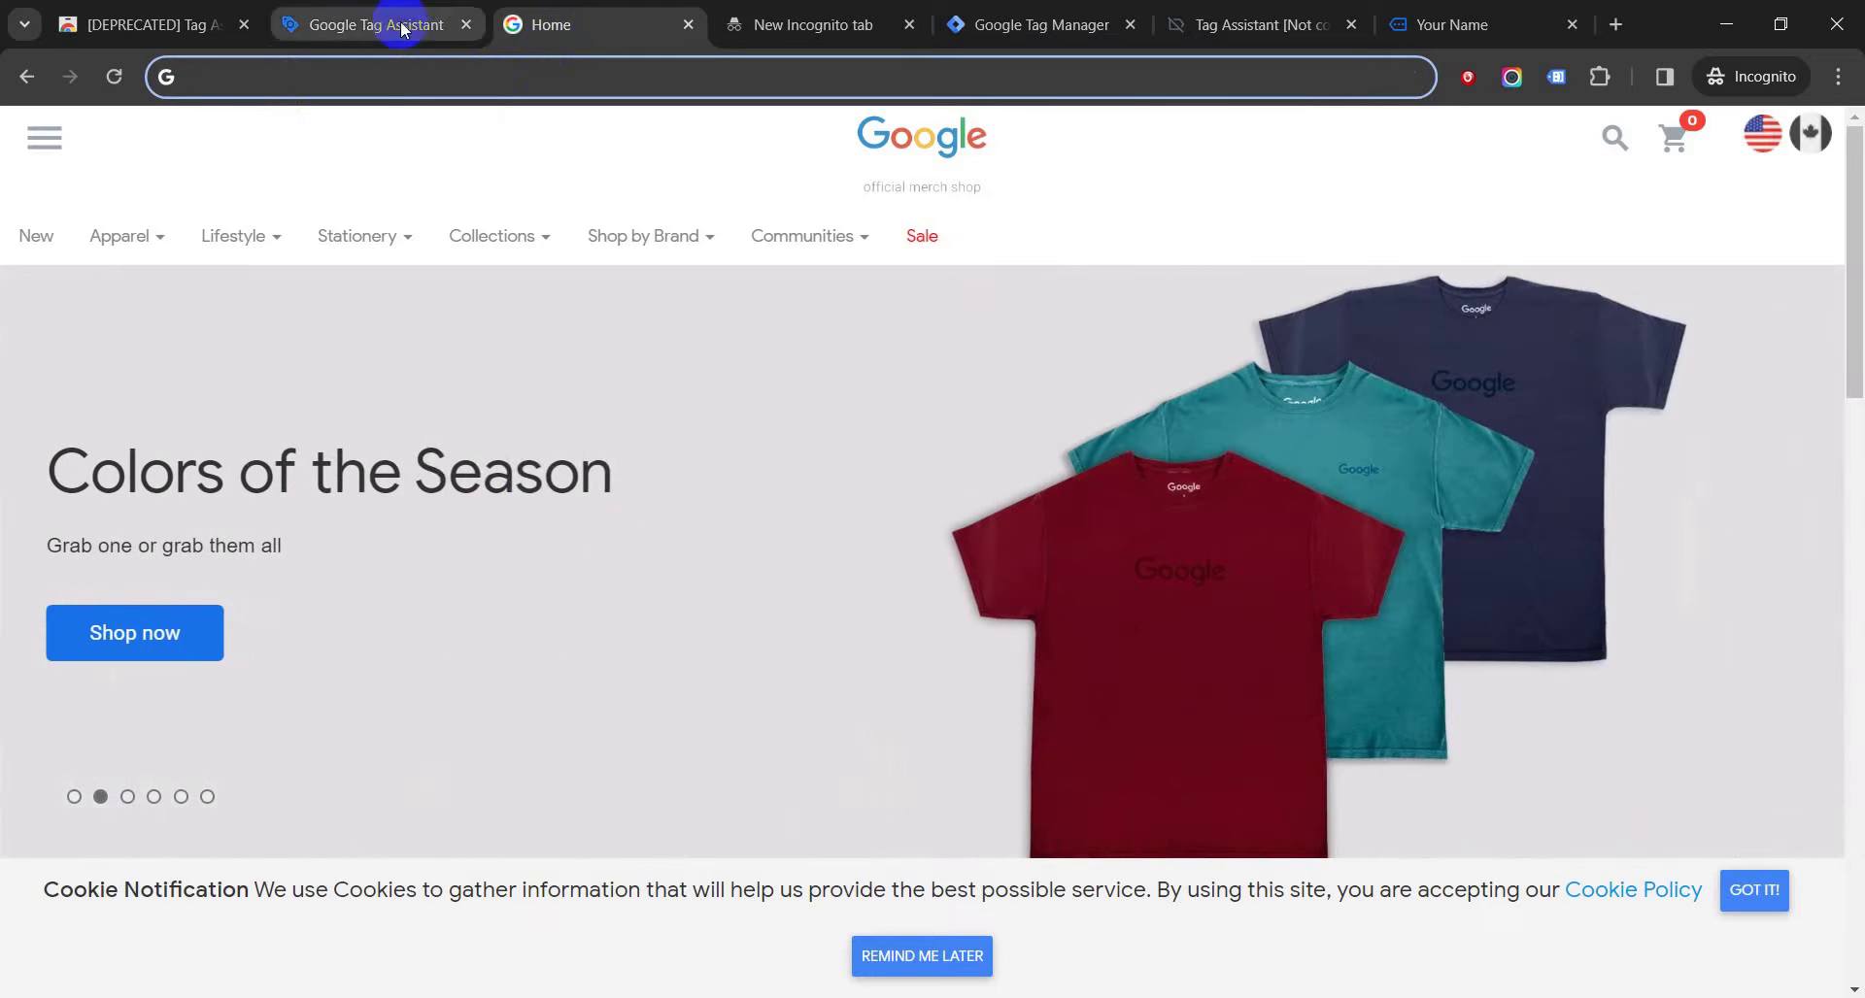
left_click(384, 10)
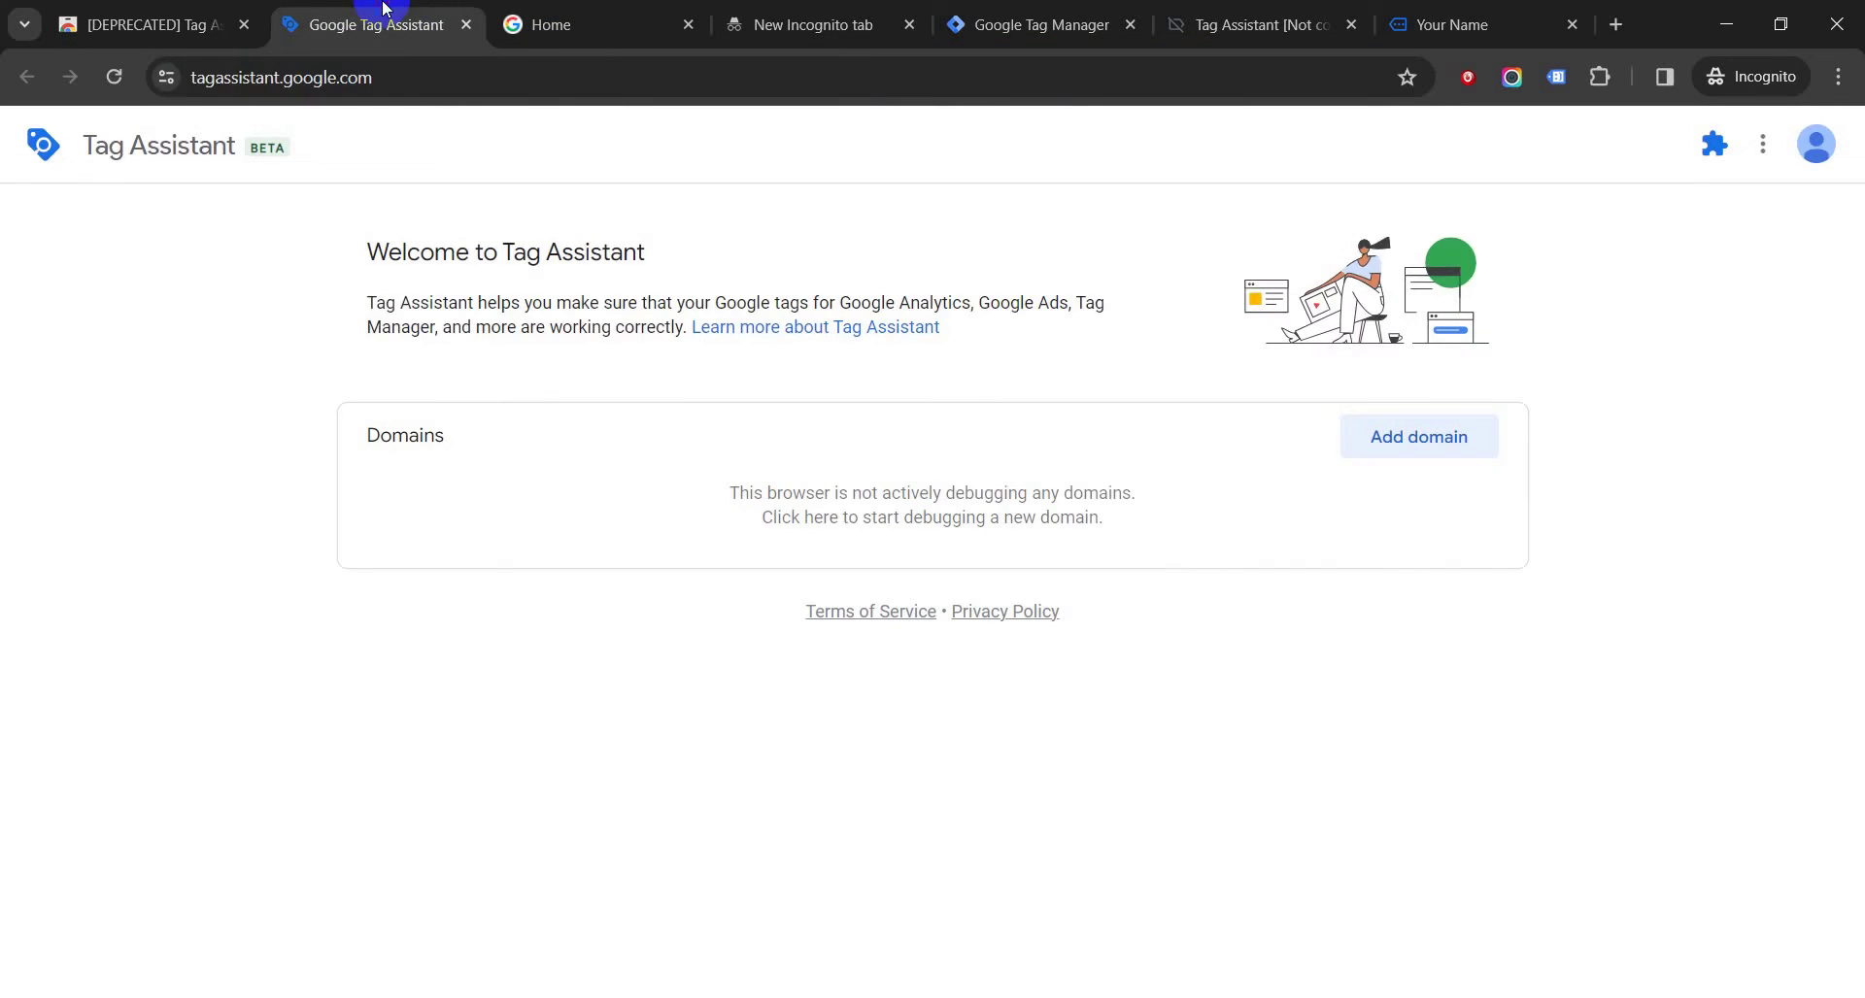
left_click(1429, 442)
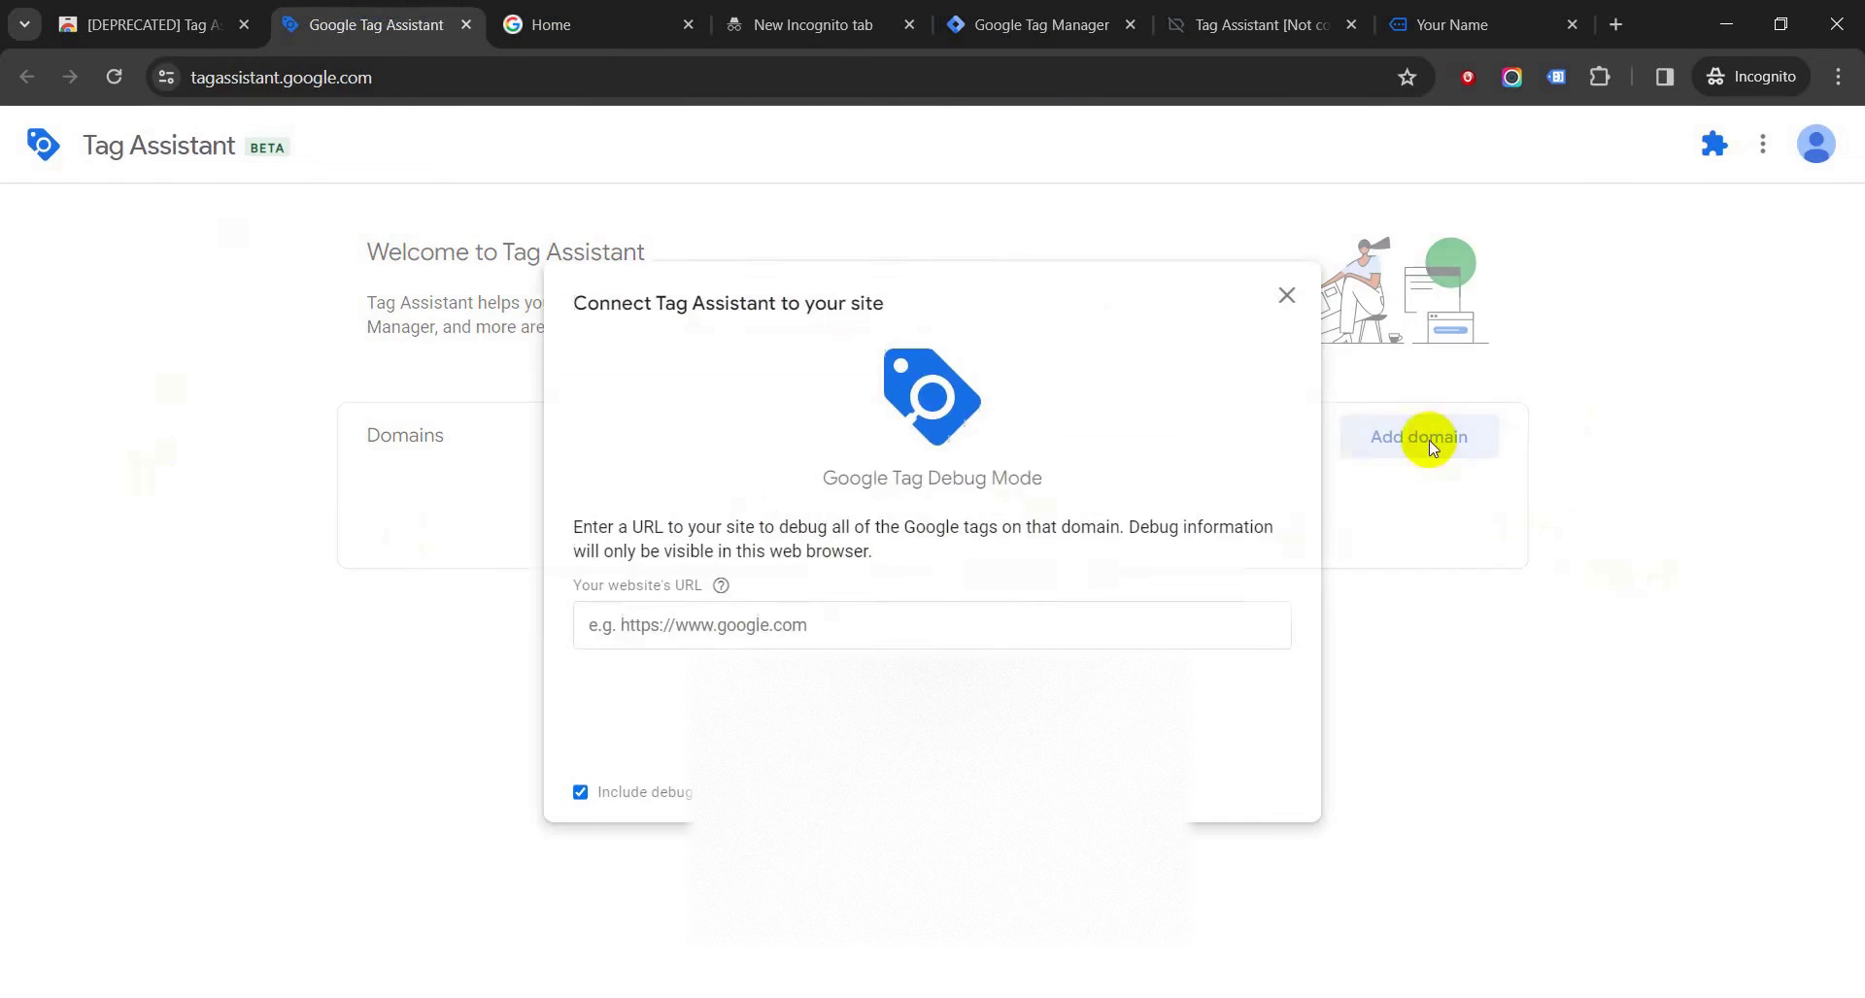
left_click(1240, 626)
type("https://shop.googlemerchandisestore.com/")
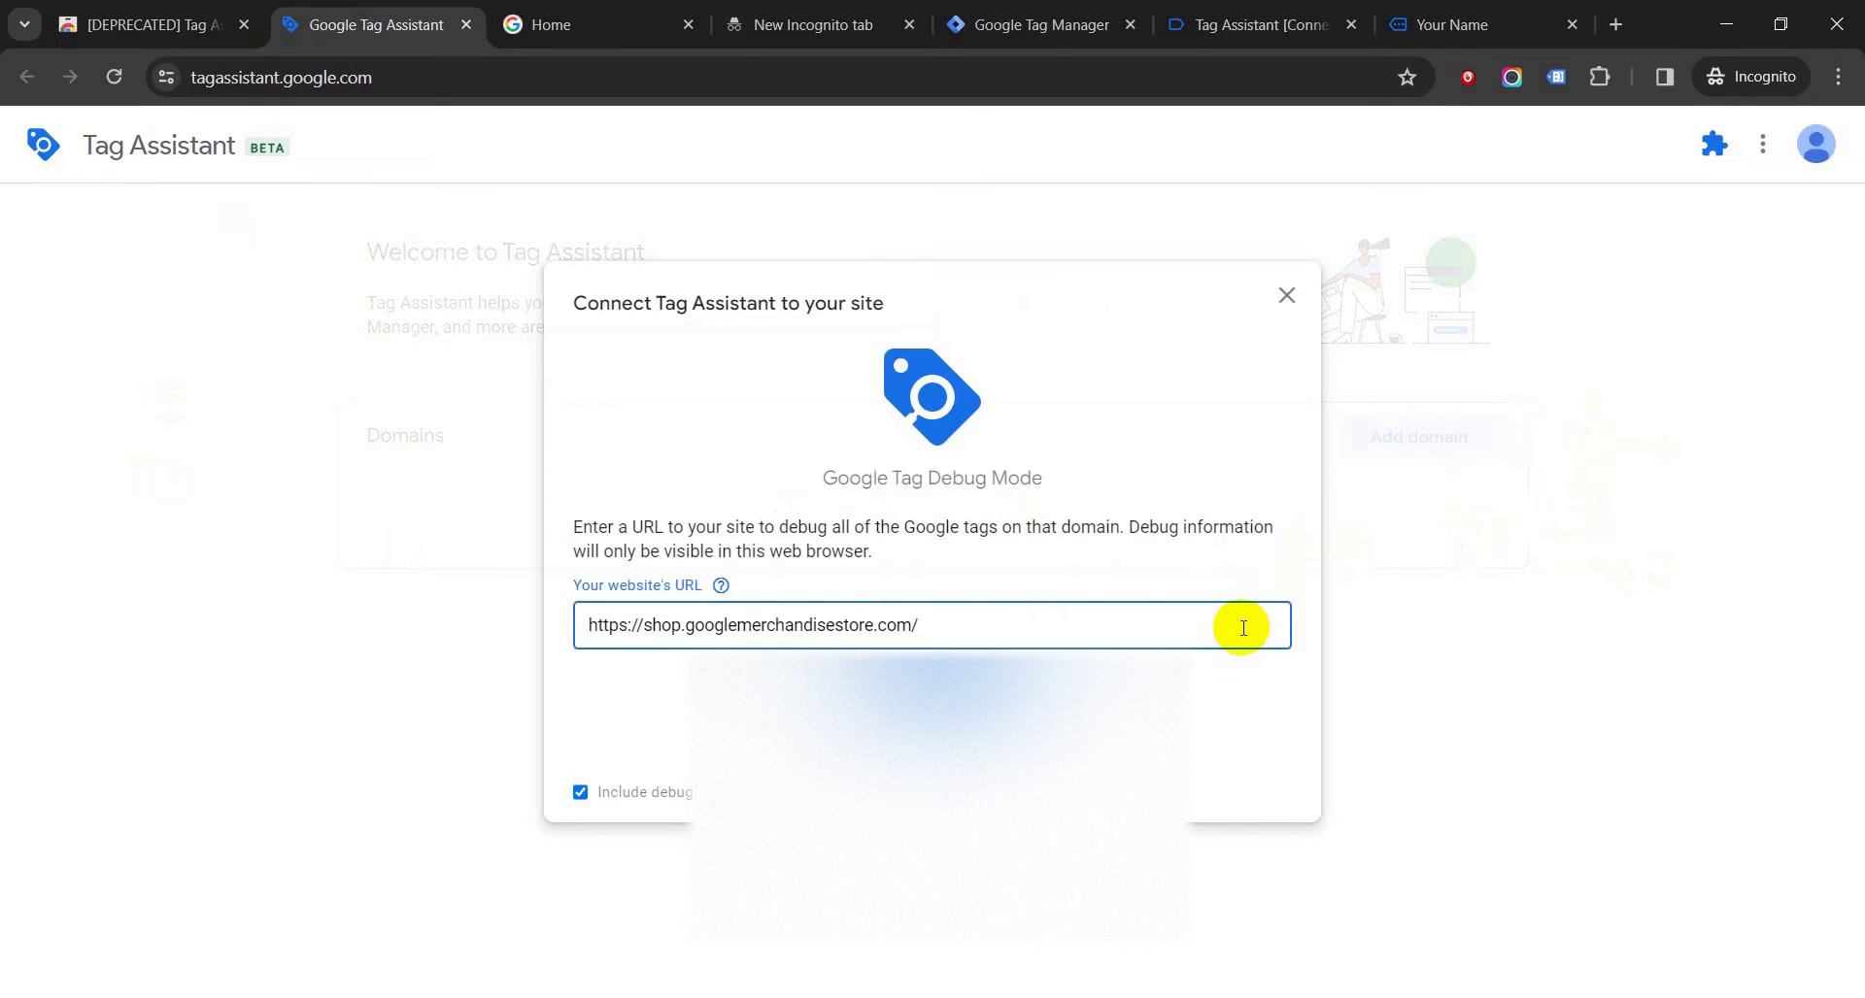
key("Return")
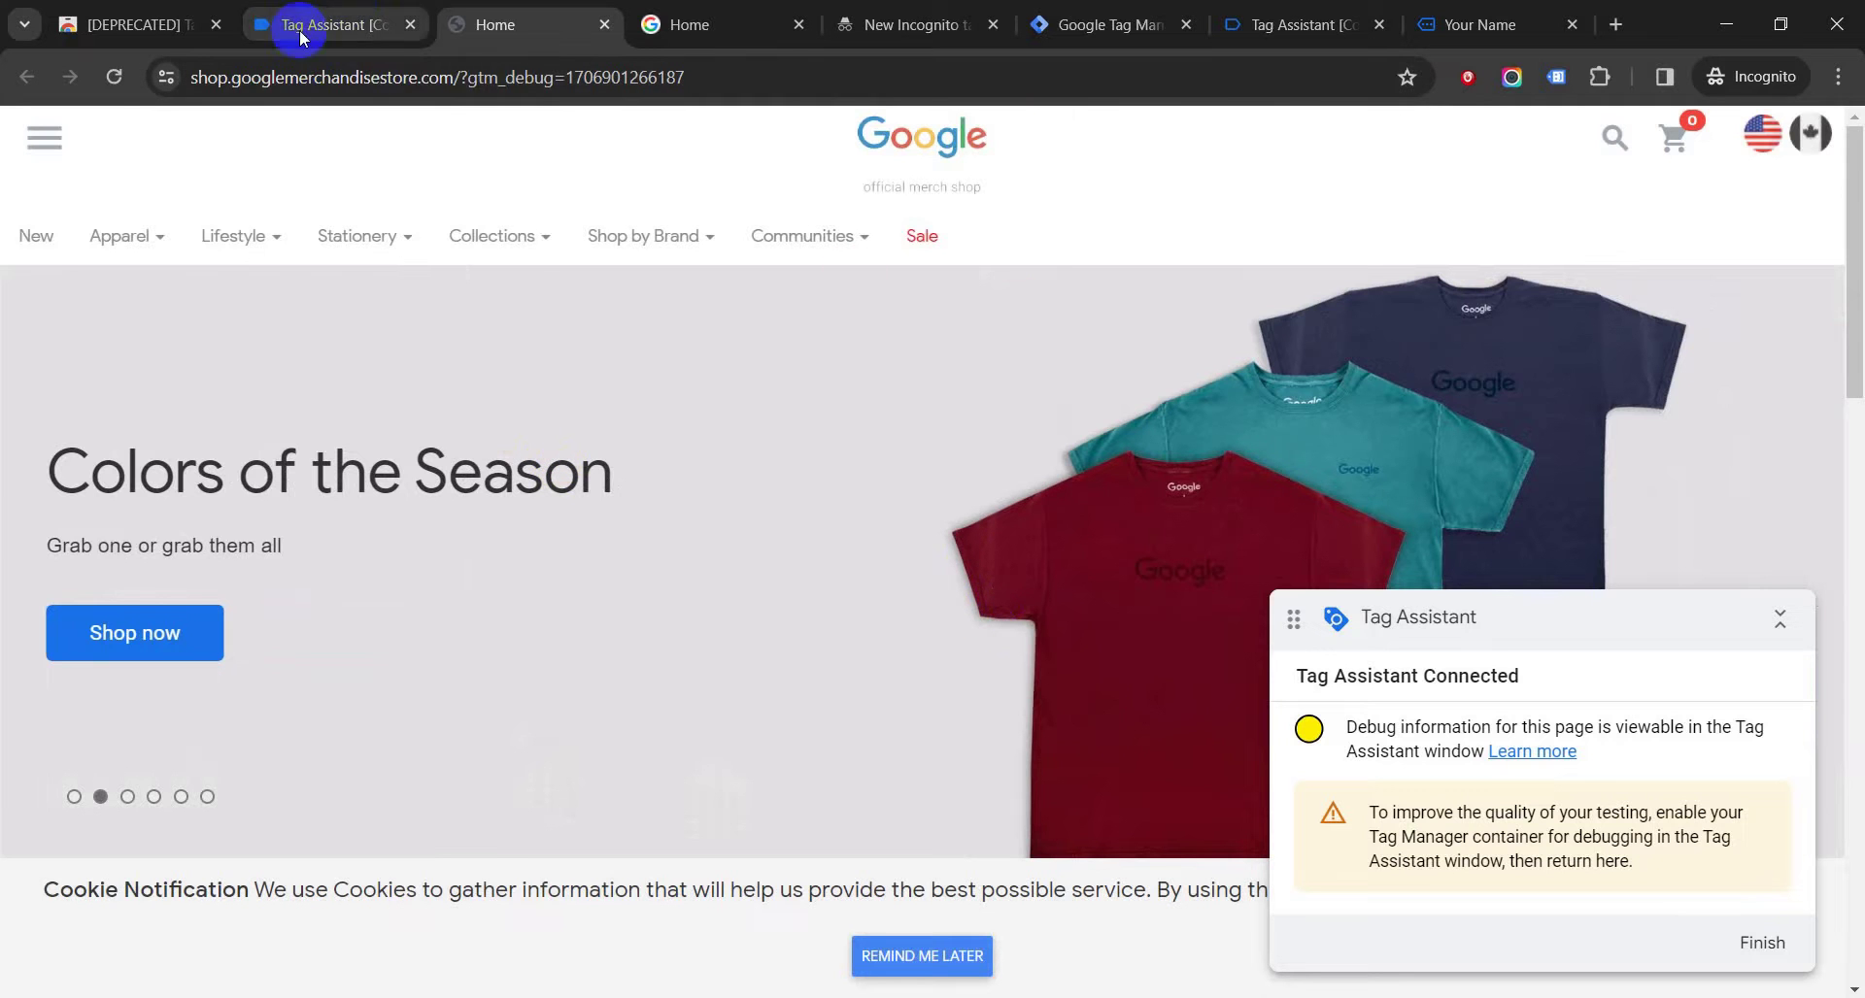
Dismiss the Connected! notice to see 6 Google tags found, then view Tag Manager container GTM-TGPDTHD.
left_click(342, 19)
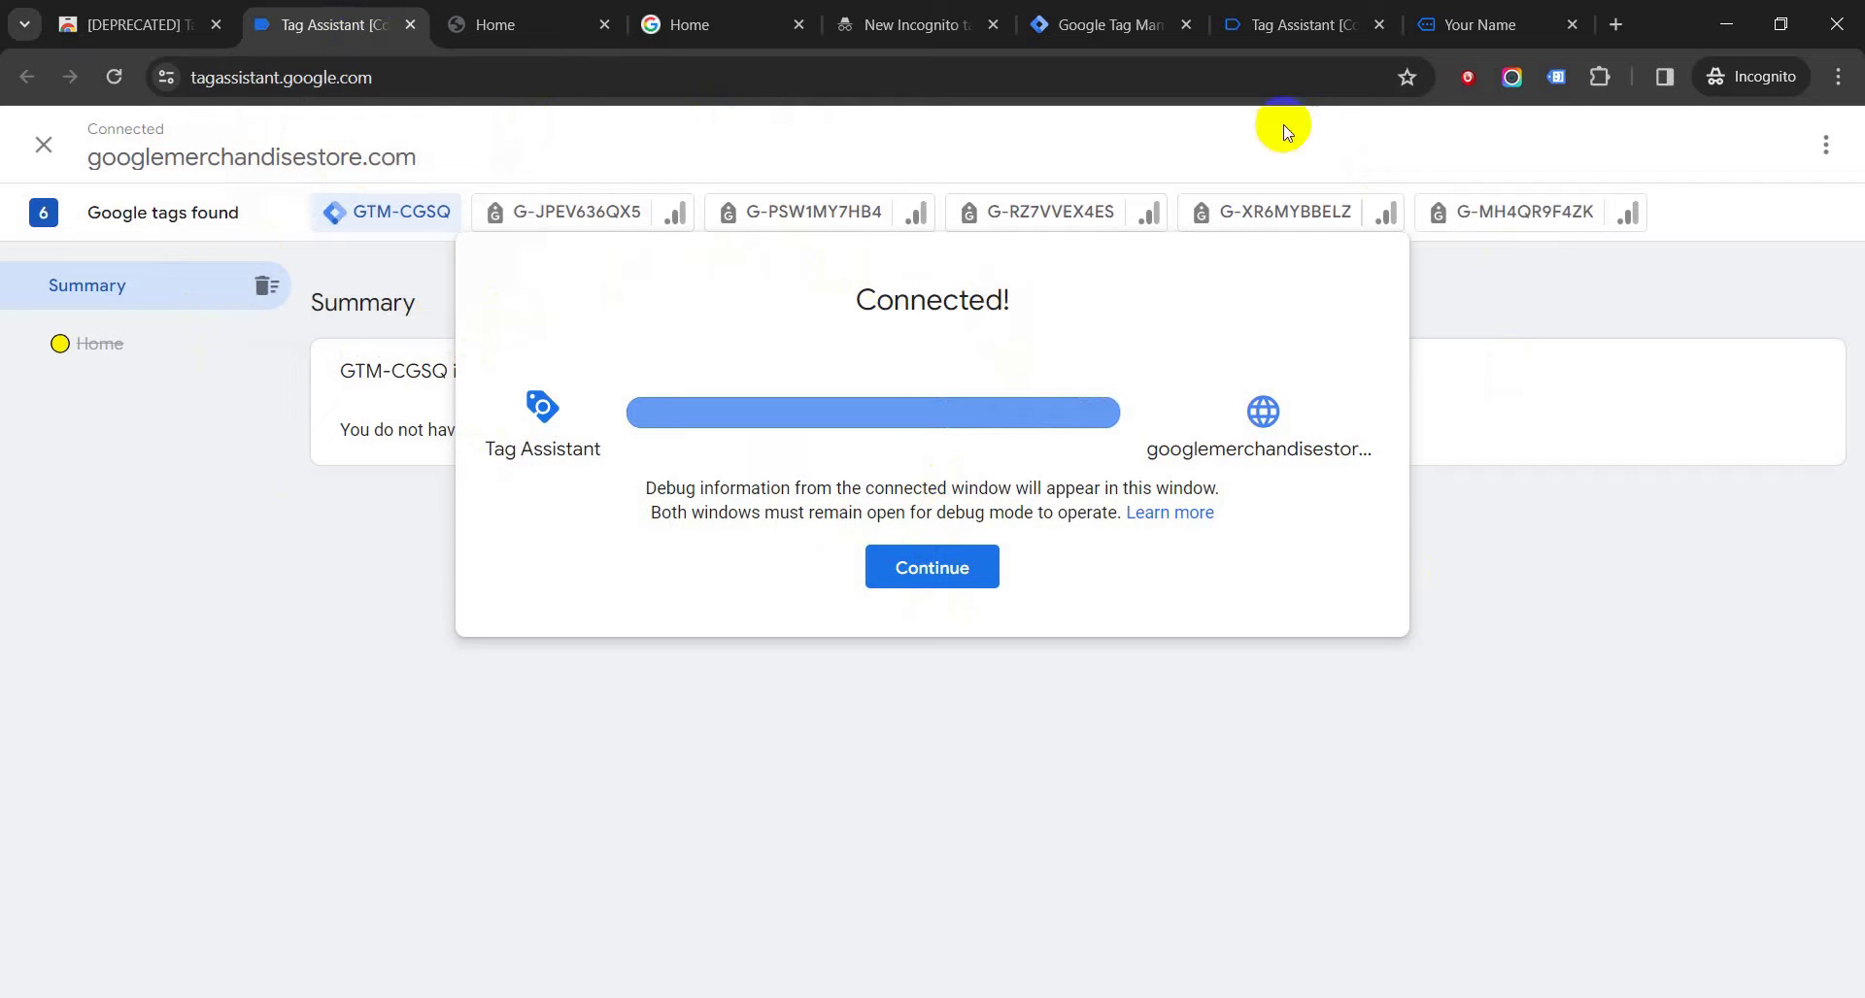
left_click(935, 573)
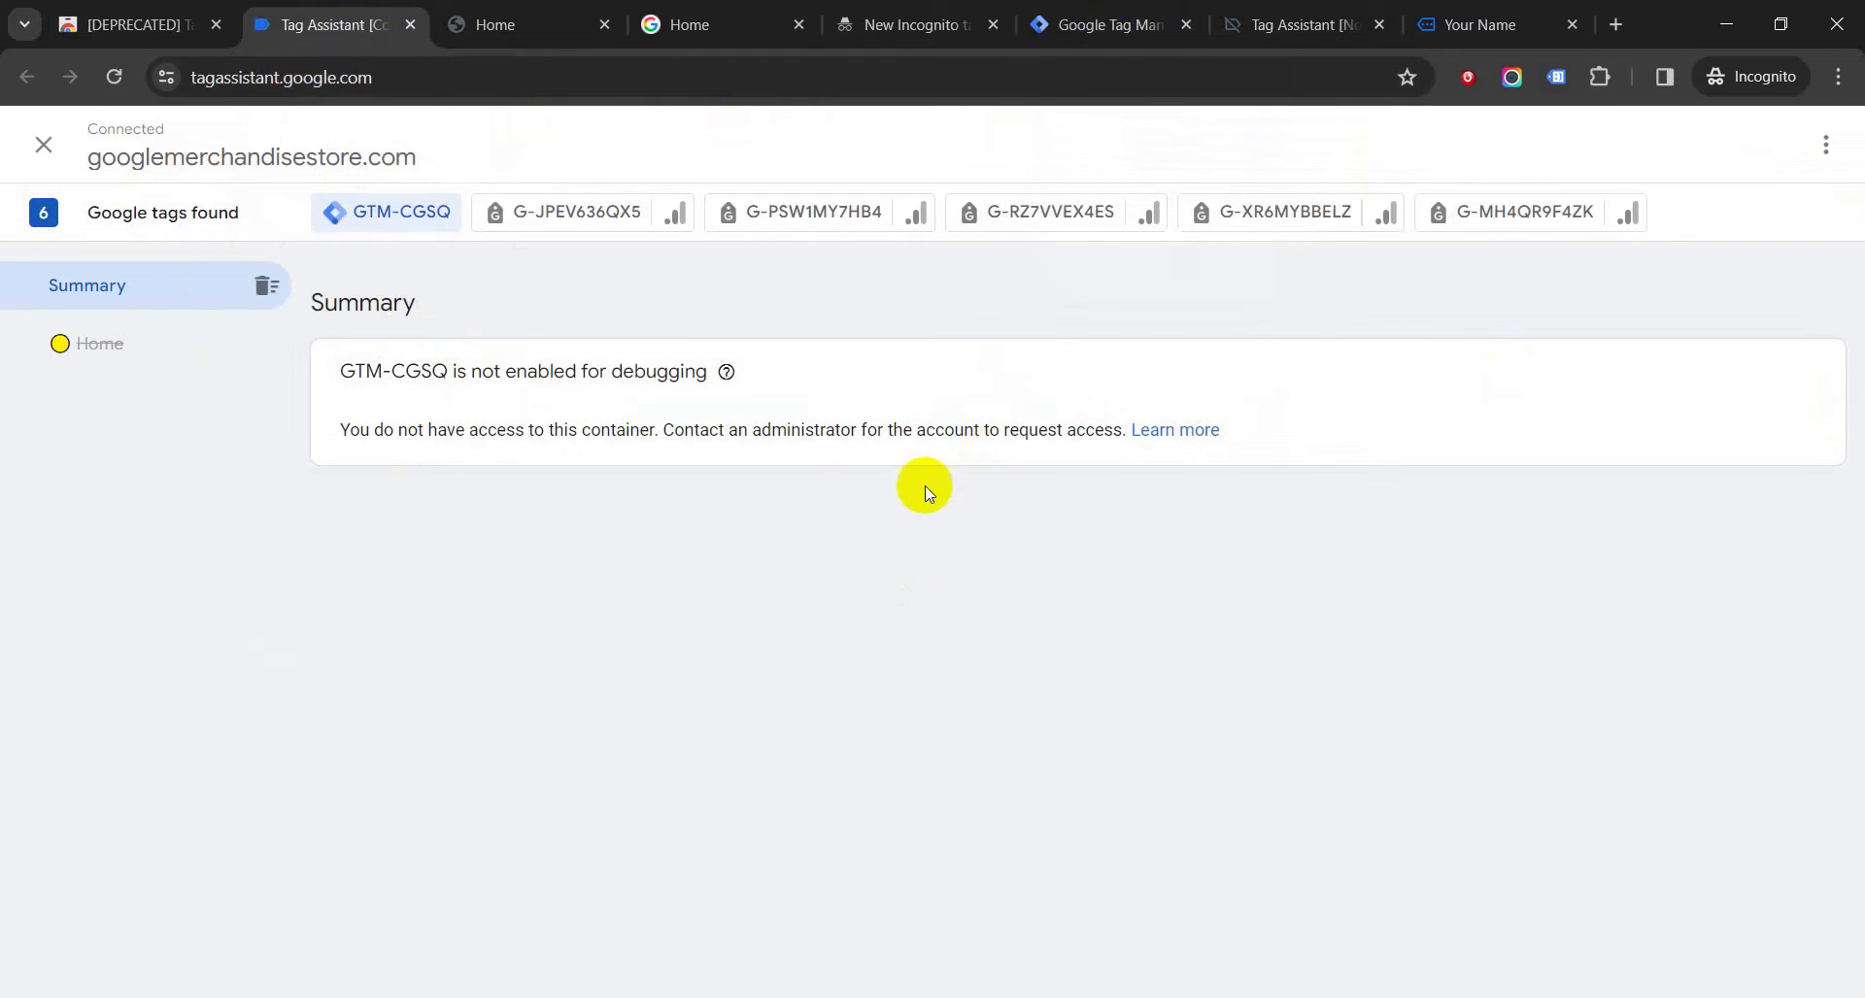
left_click(1107, 24)
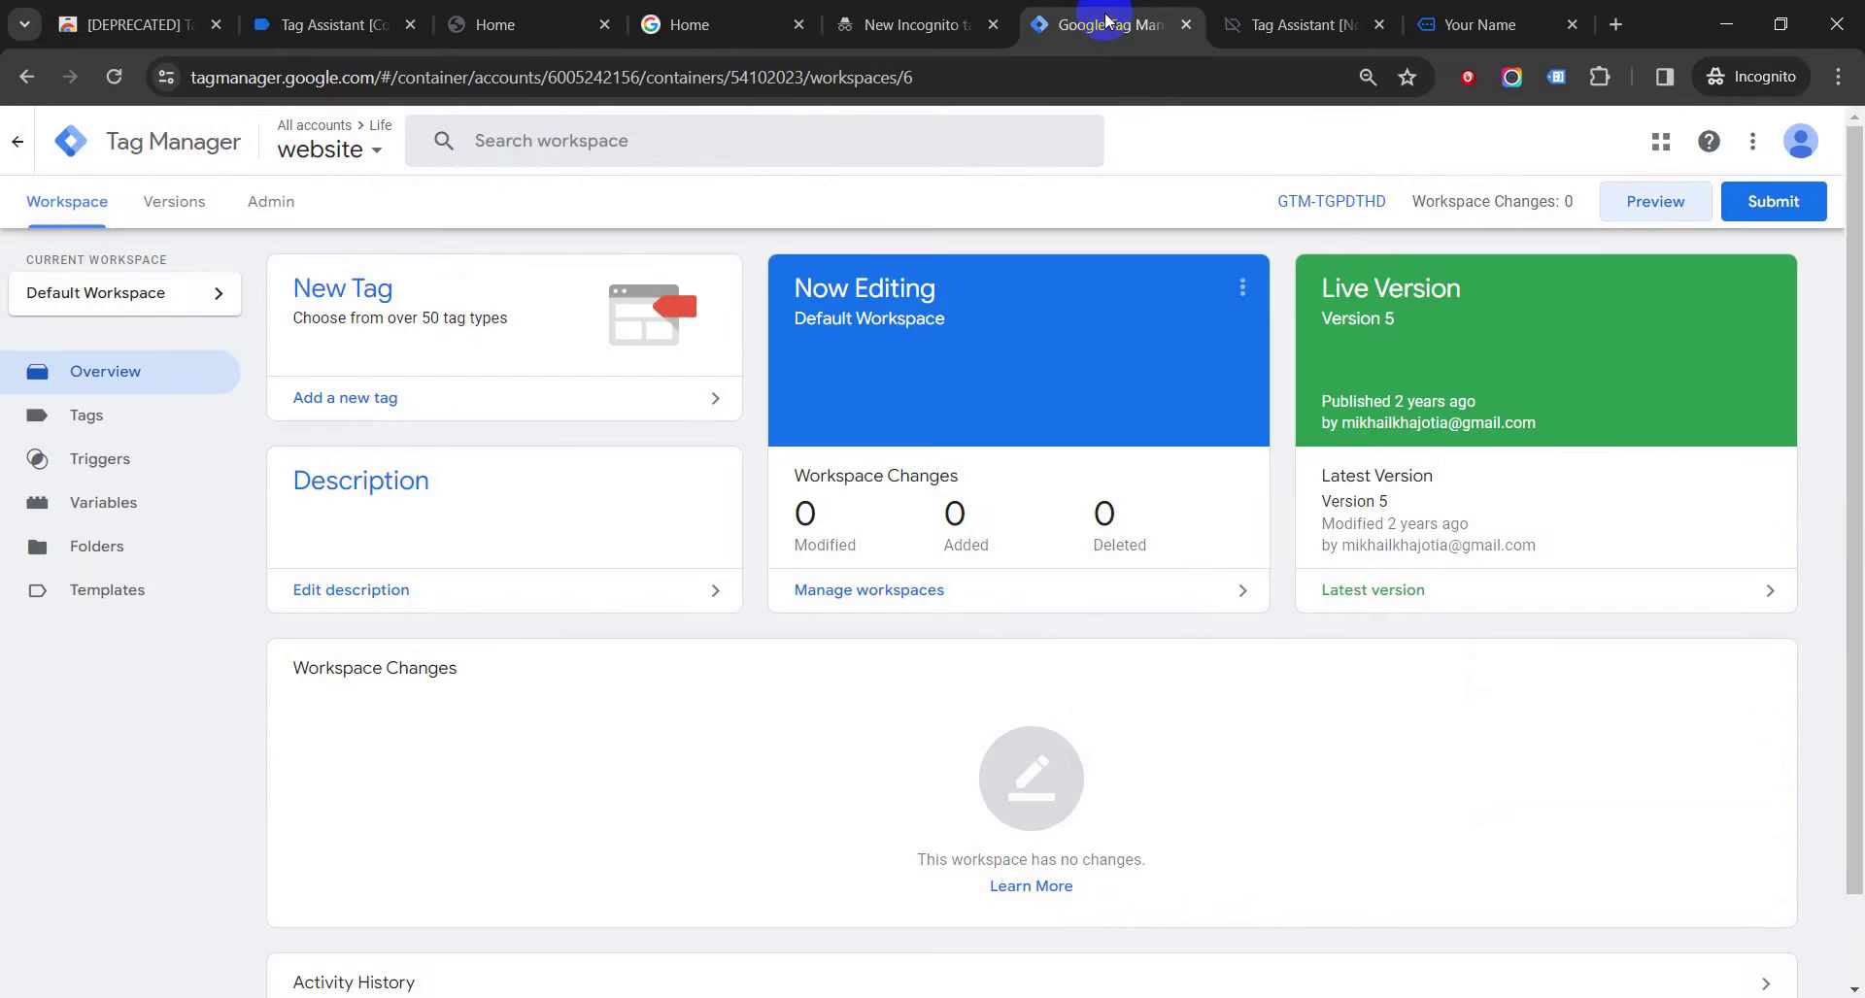
Switch back from the other Tag Assistant session to the googlemerchandisestore.com debug session.
left_click(1272, 18)
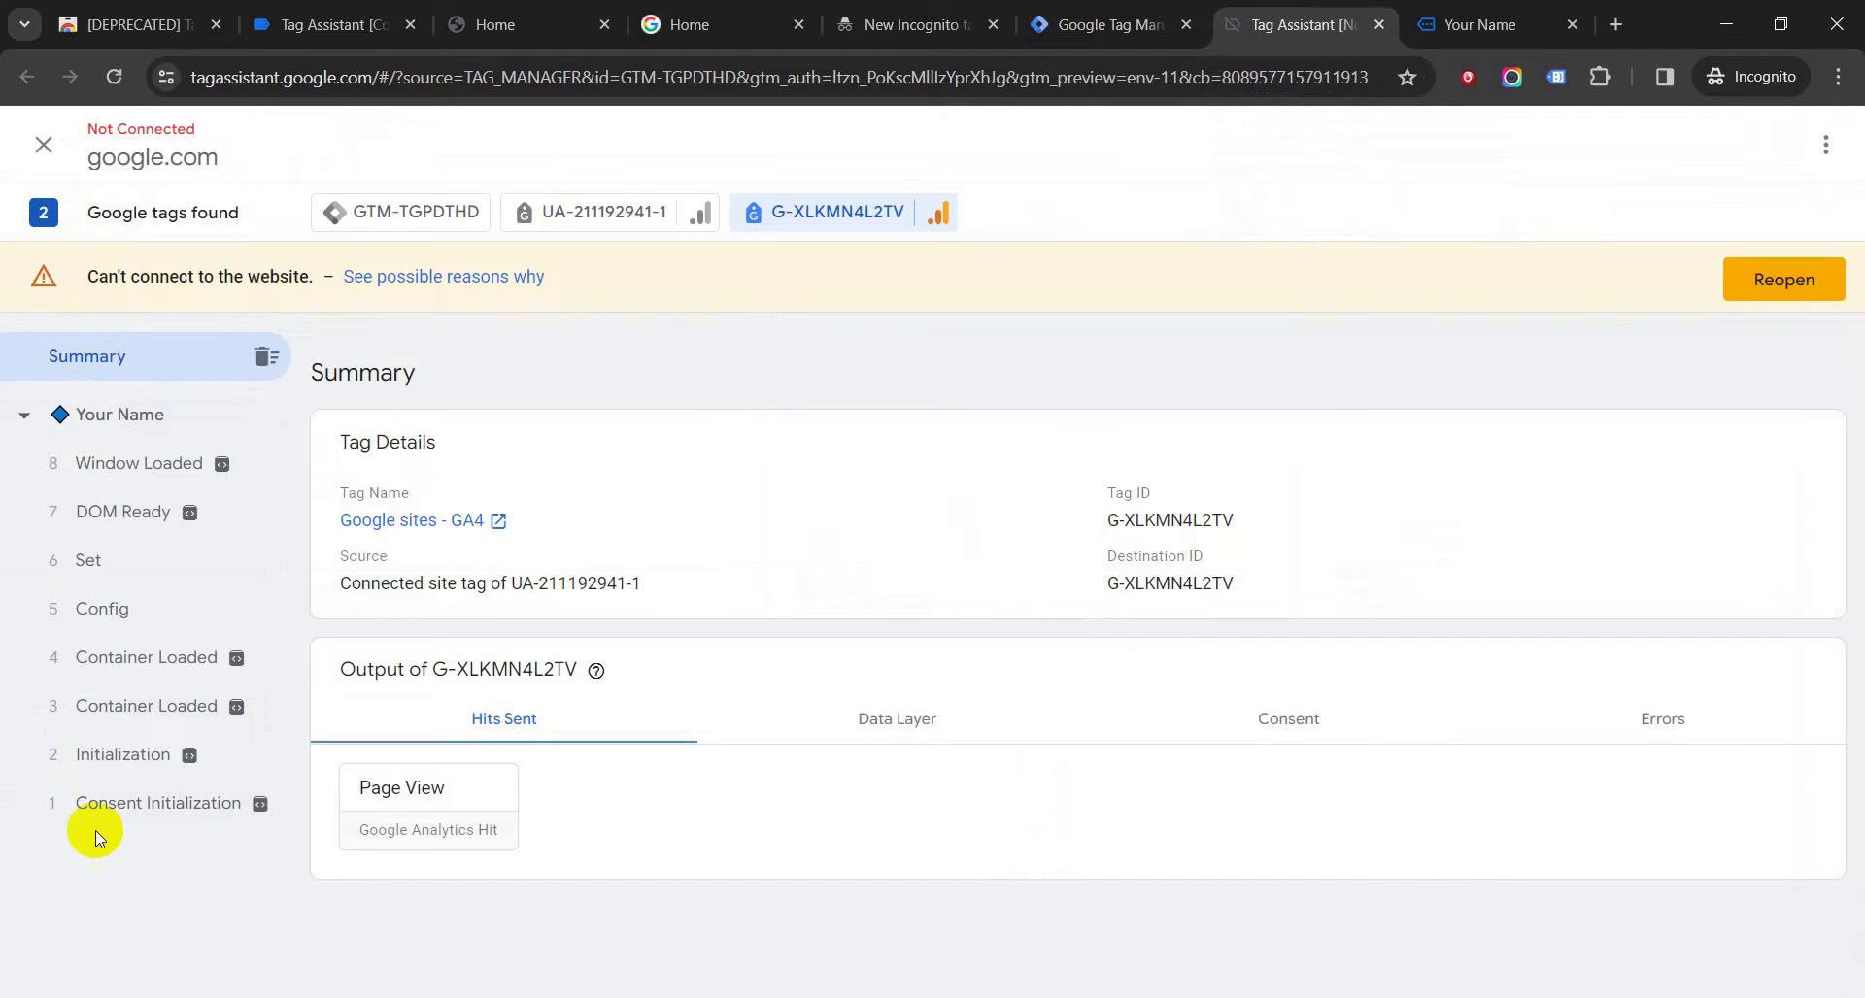
left_click(330, 17)
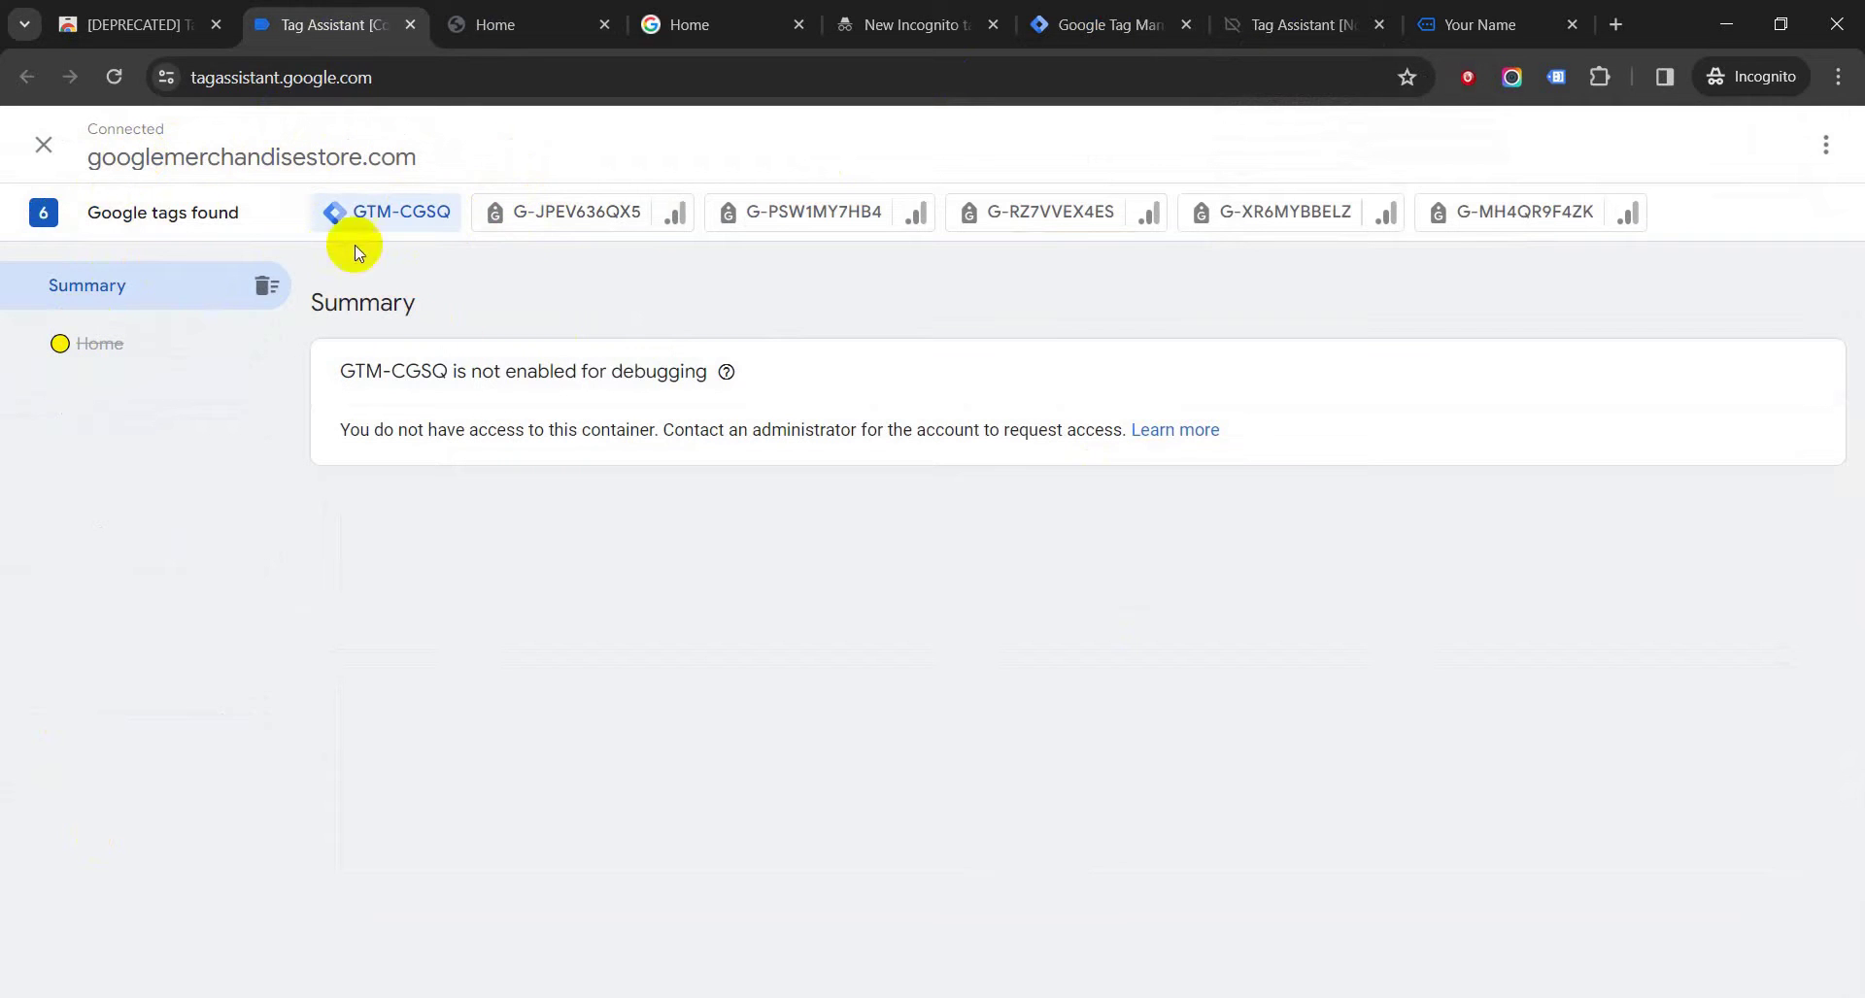
View details for tags G-JPEV636QX5, G-PSW1MY7HB4, G-RZ7VVEX4ES, G-XR6MYBBELZ and G-MH4QR9F4ZK.
left_click(525, 225)
left_click(819, 217)
left_click(1126, 226)
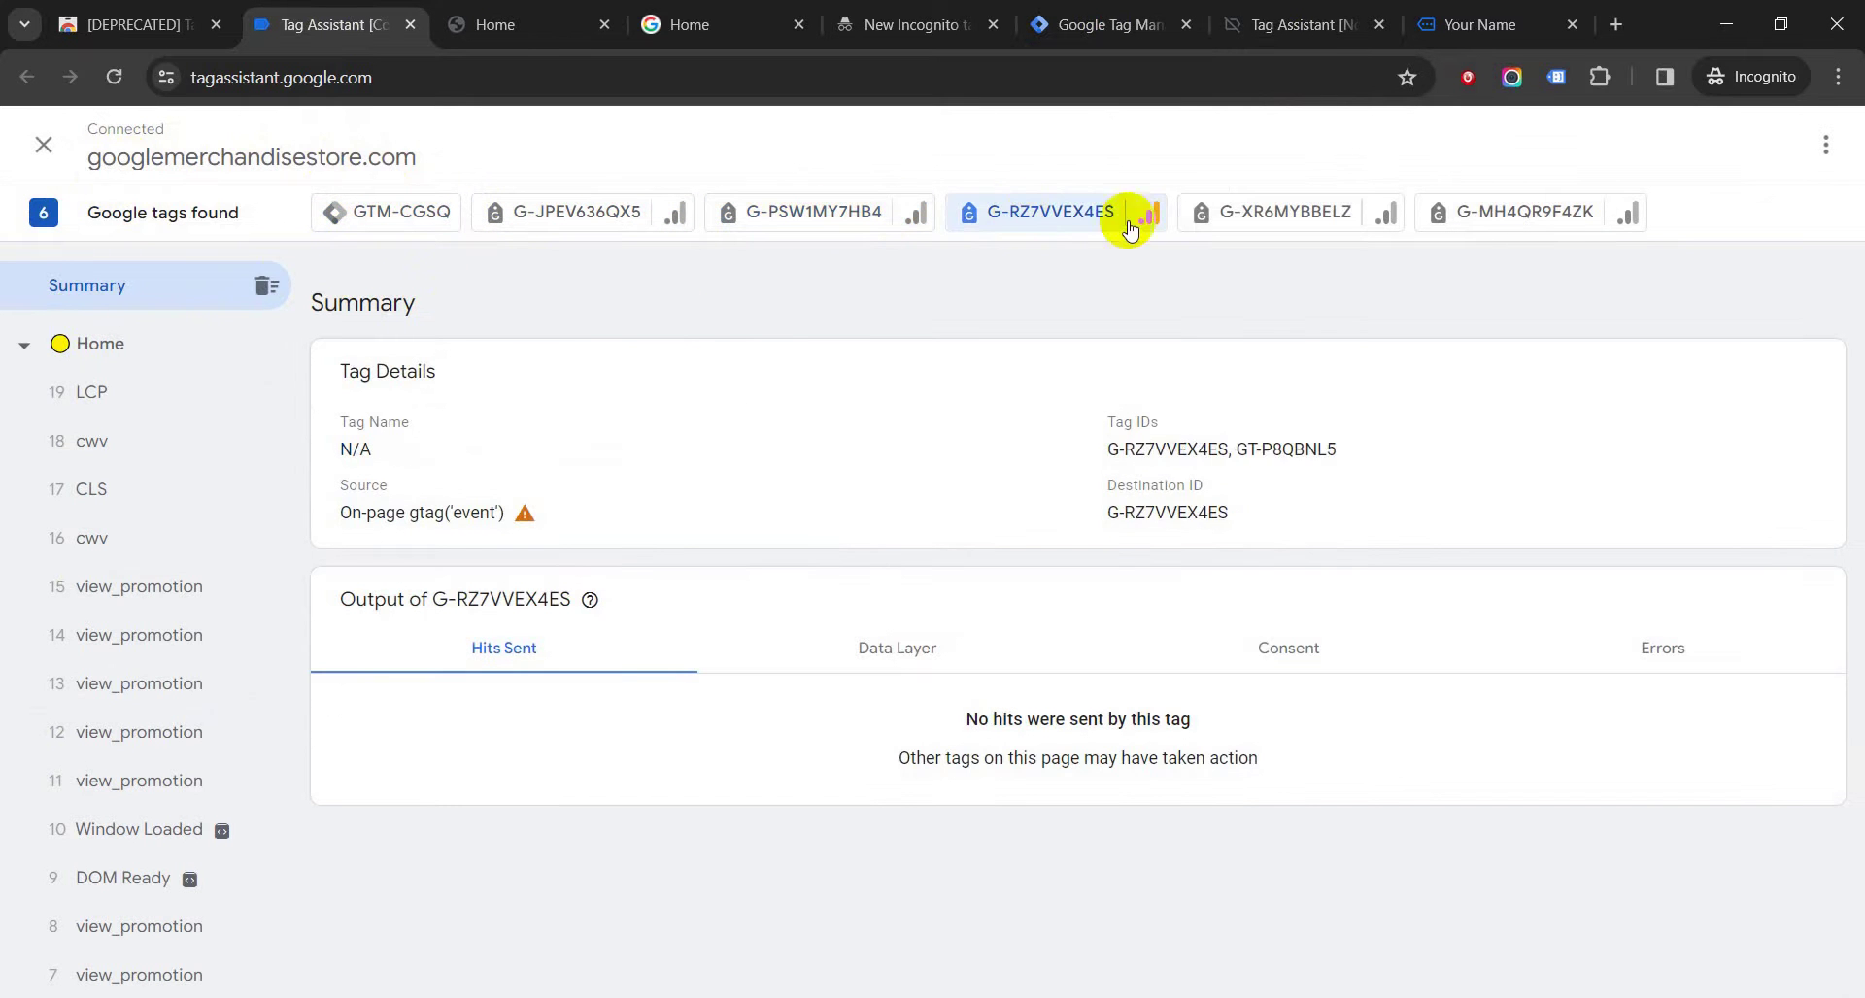
left_click(1267, 209)
left_click(1481, 216)
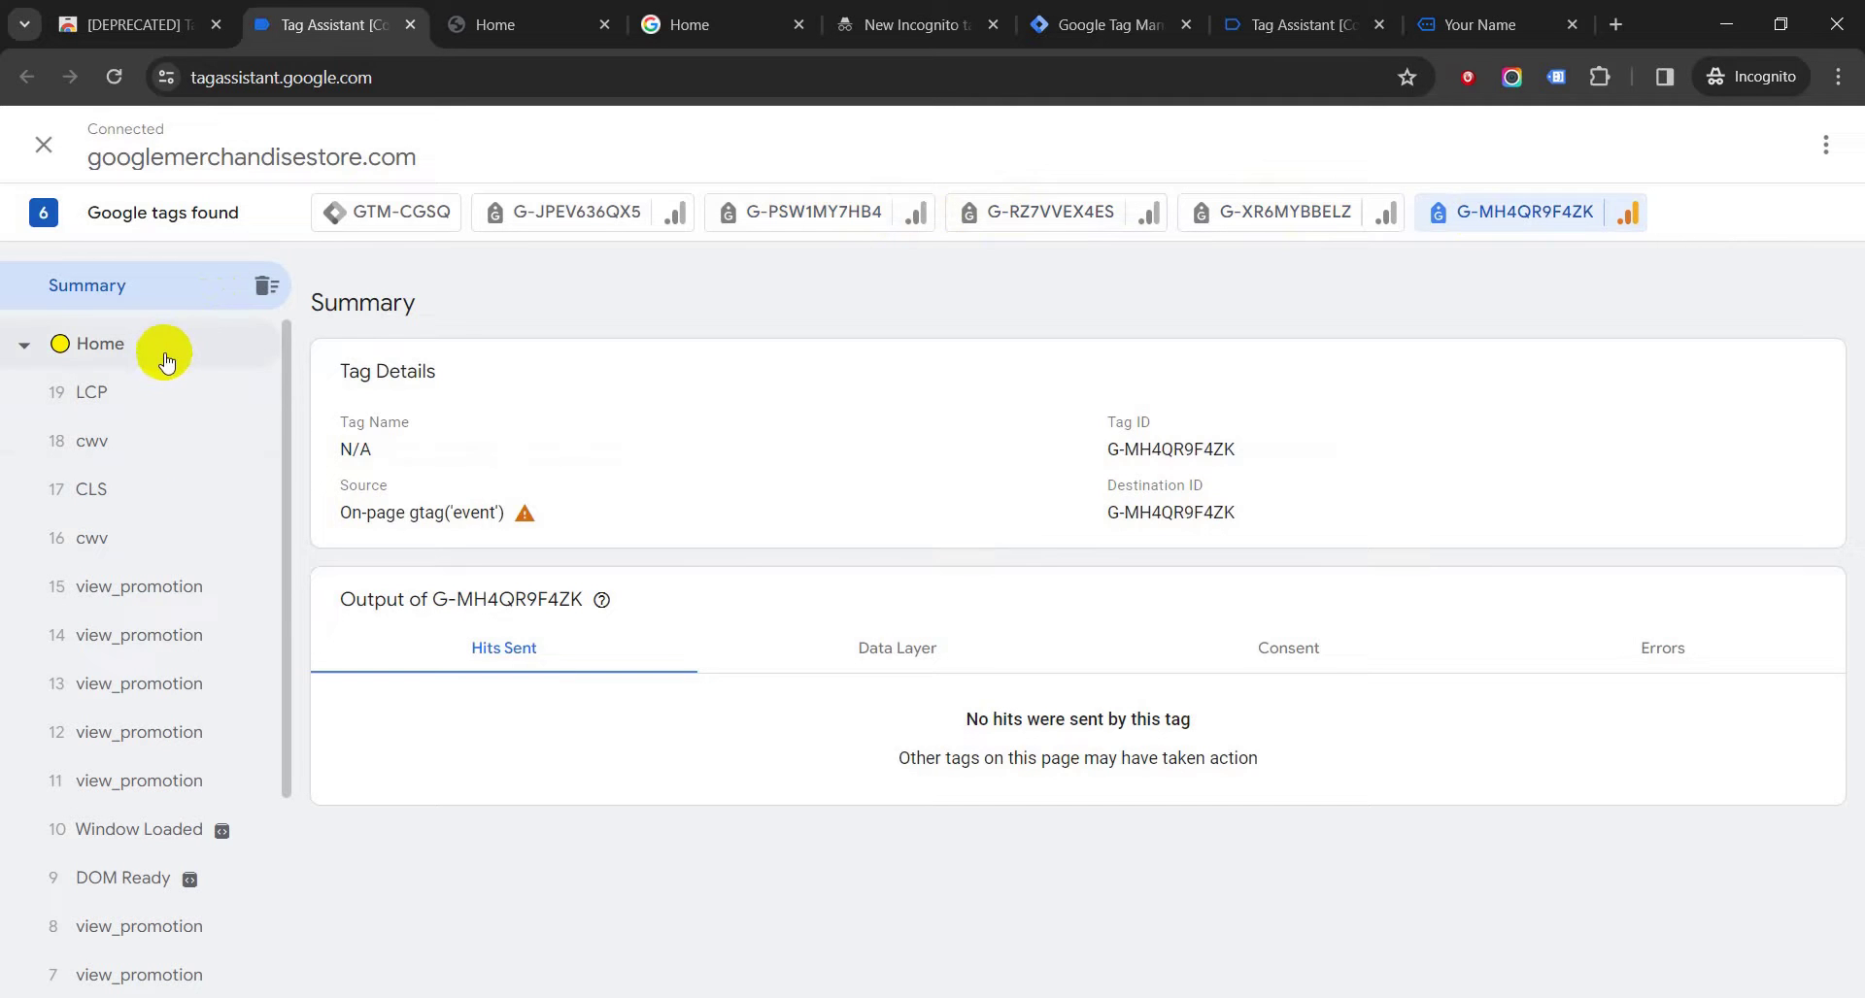
Inspect the LCP, cwv, CLS and view_promotion events, then show the Home page's tag summary.
left_click(150, 393)
left_click(149, 443)
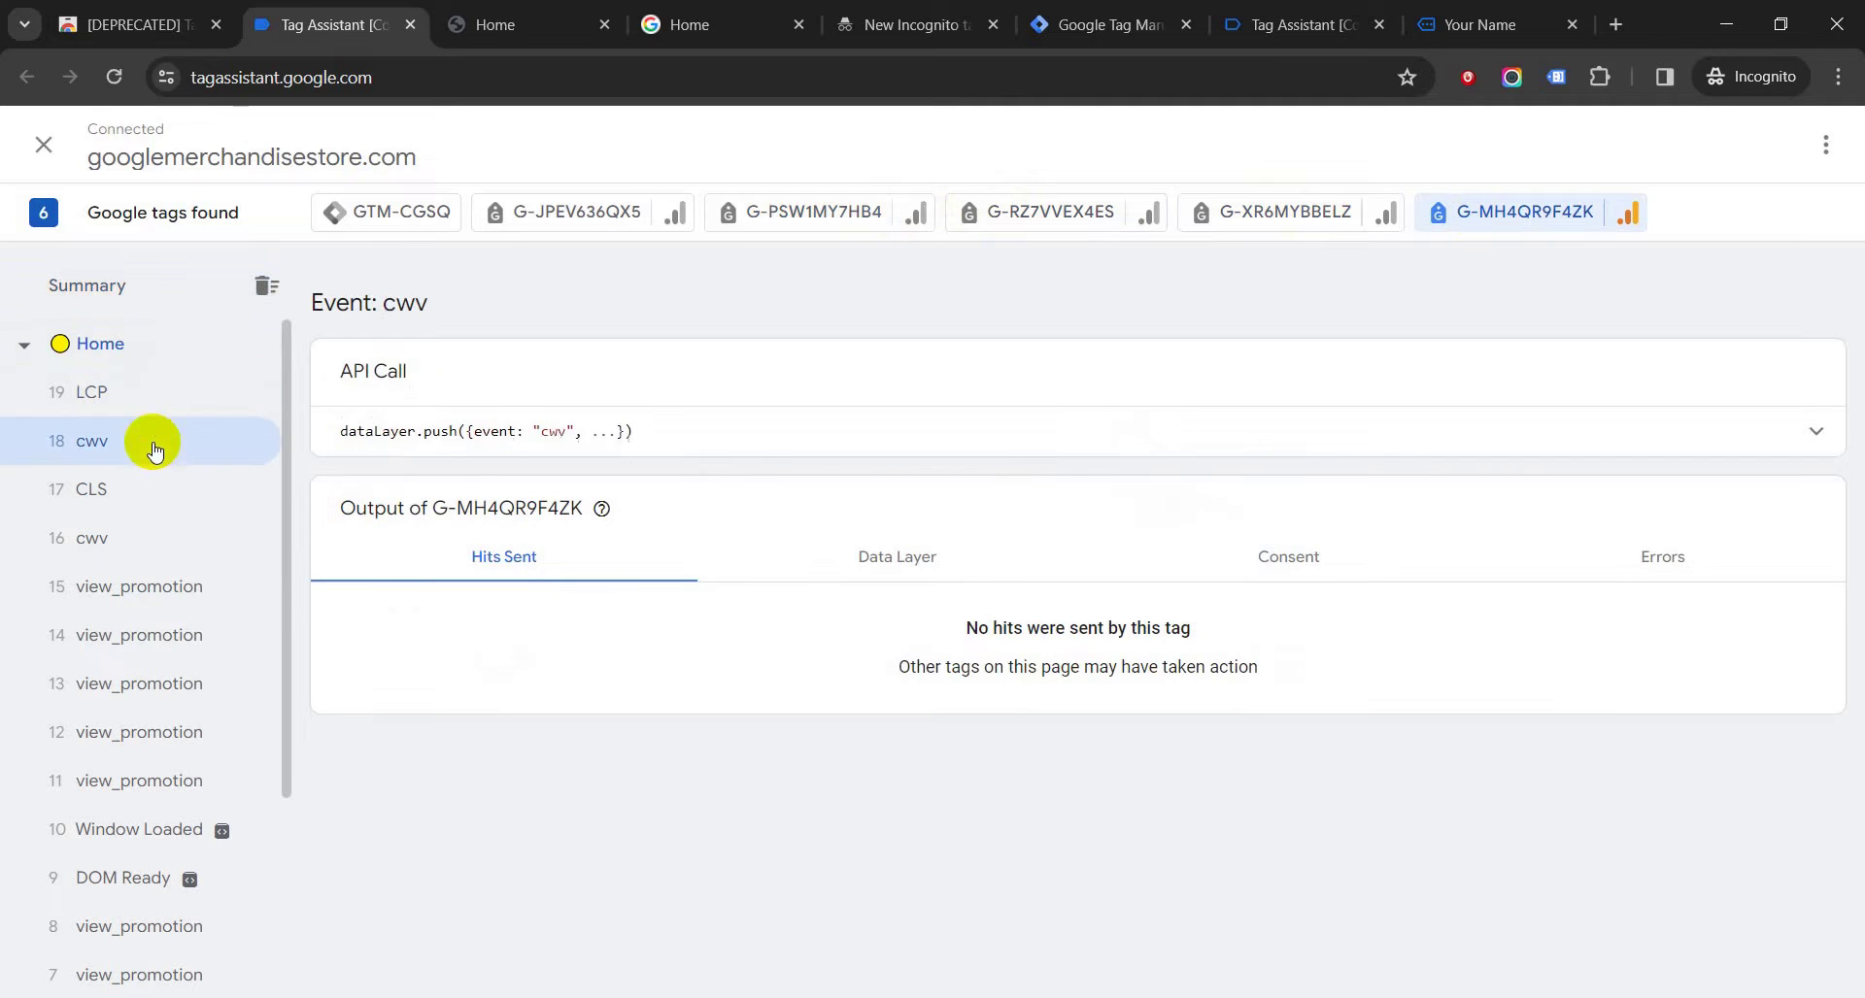
left_click(151, 491)
left_click(143, 540)
left_click(148, 588)
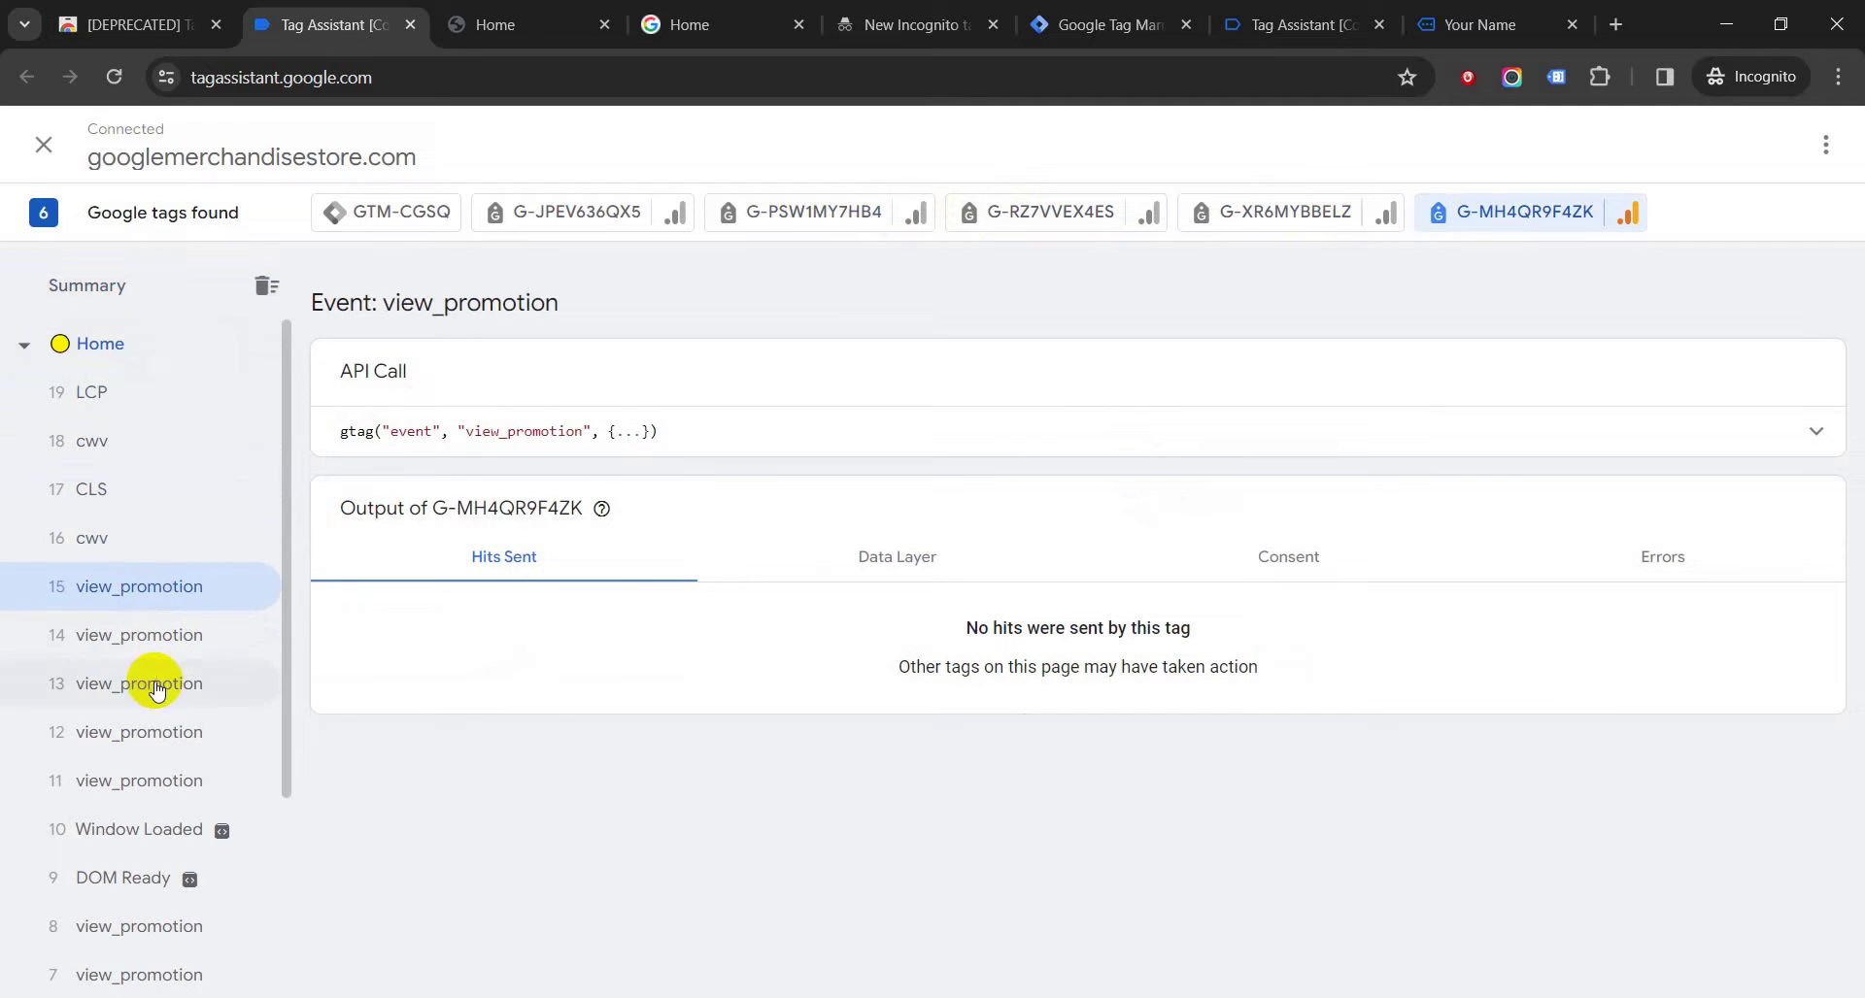
left_click(156, 685)
left_click(137, 359)
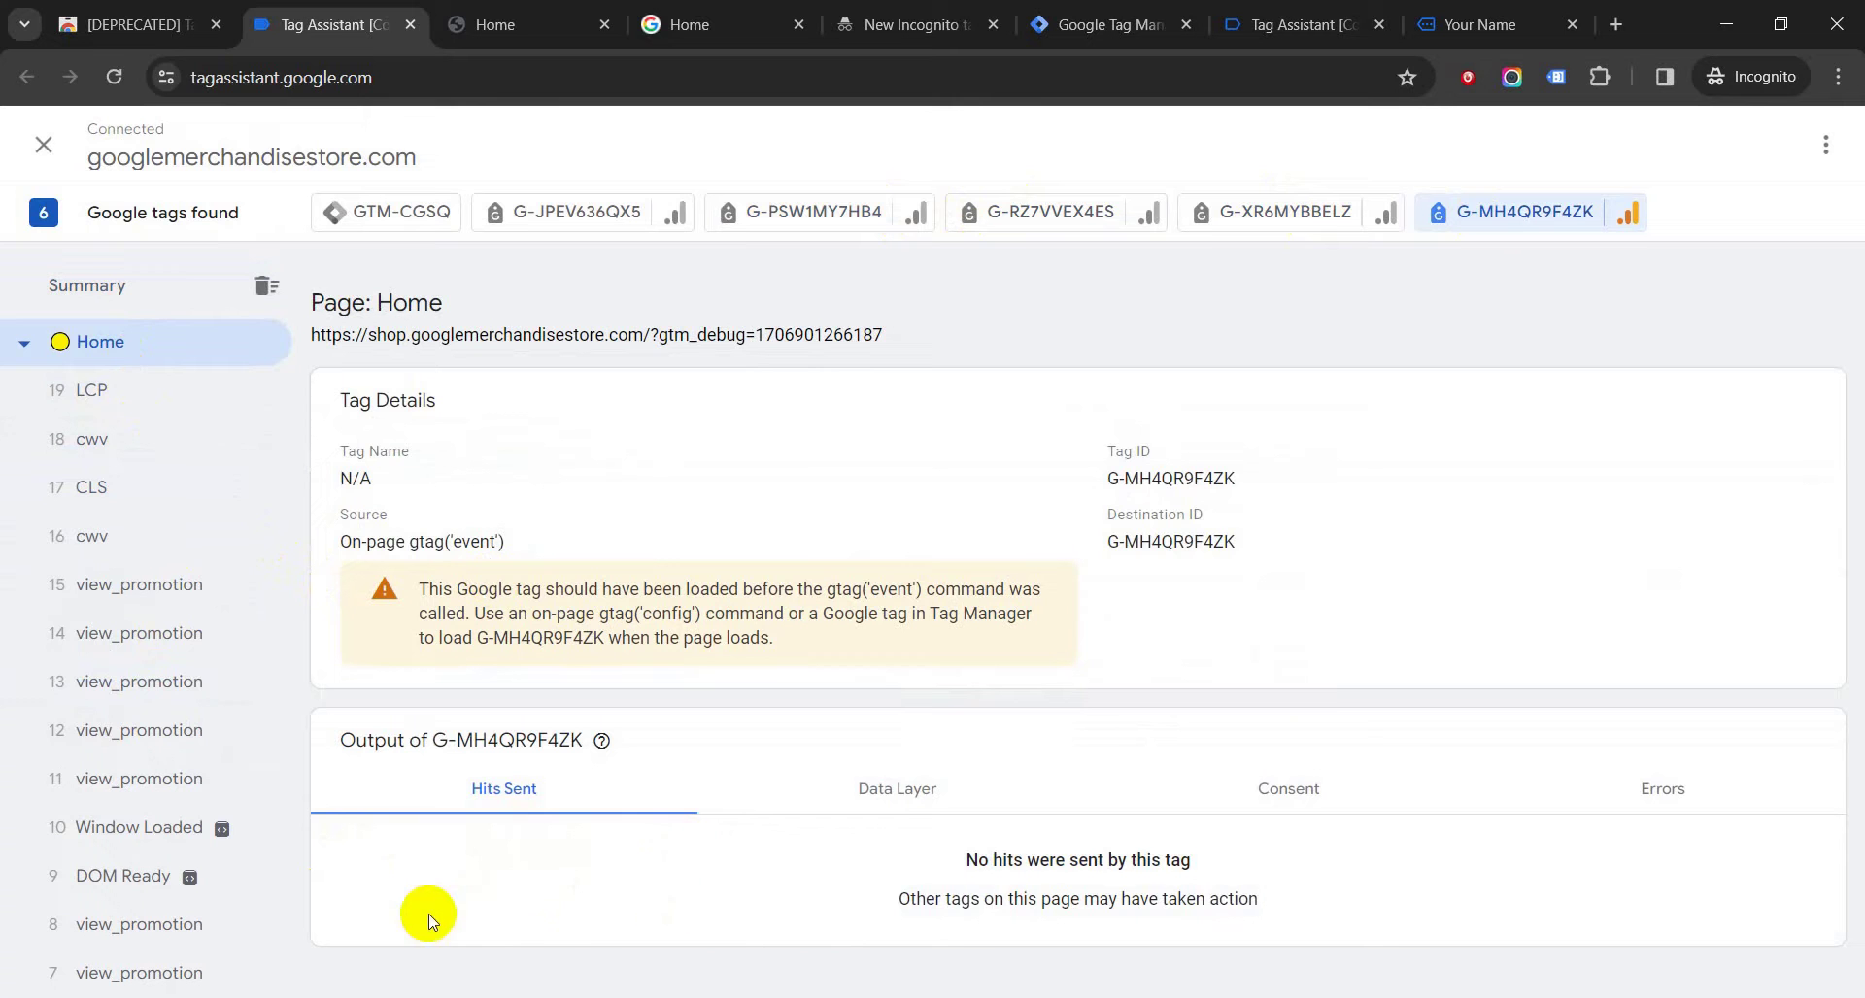
left_click(540, 8)
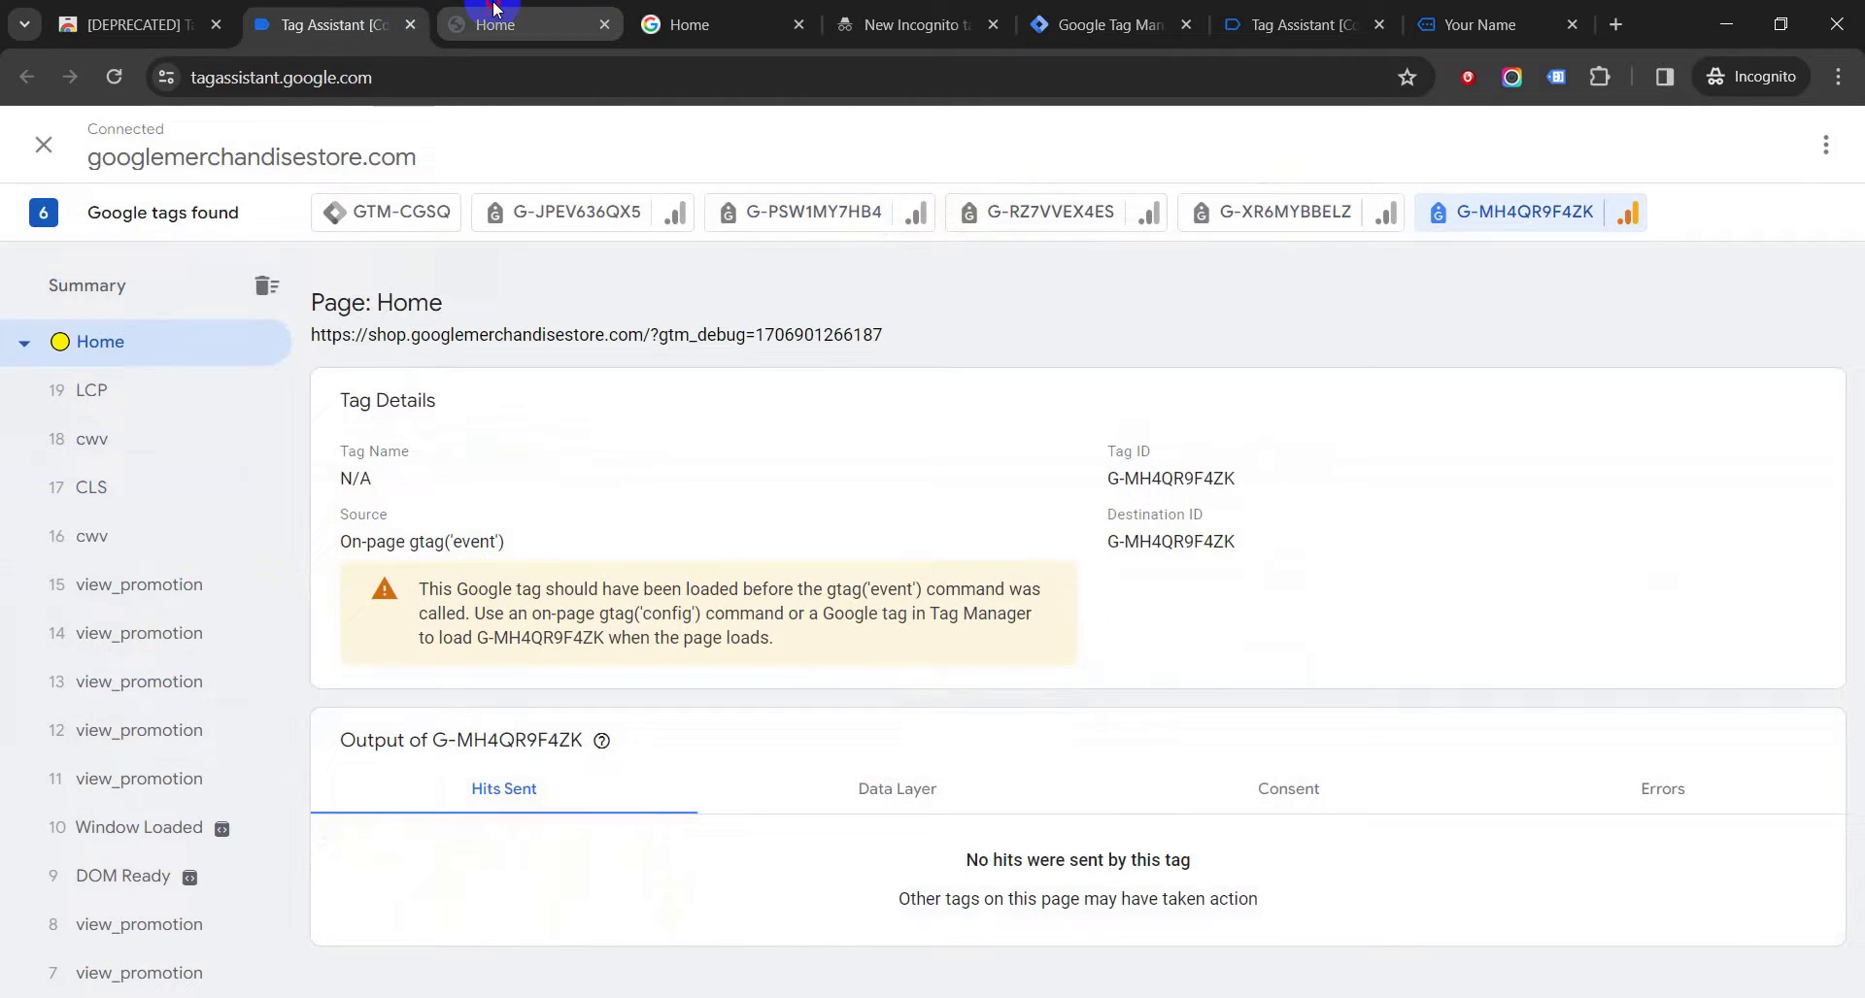
Open the Chrome Dino collection from the Sip, Sip, Hooray! banner's Shop now link.
left_click(495, 10)
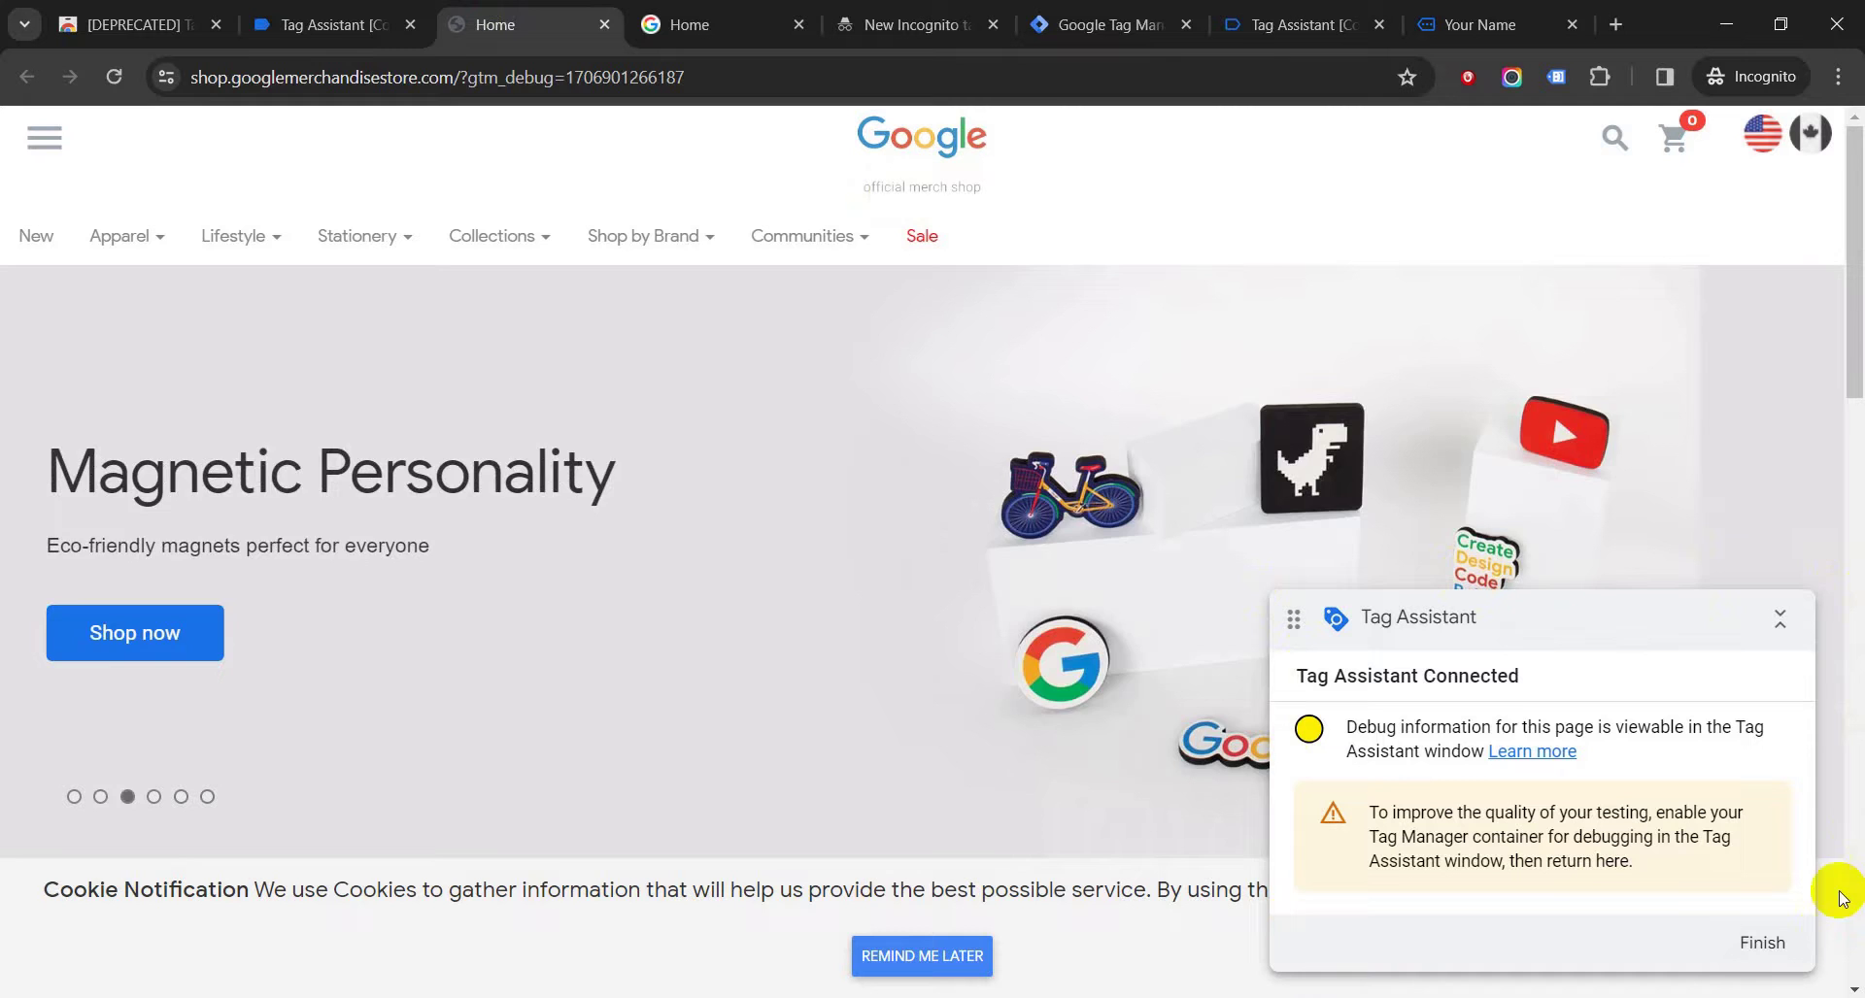
left_click(1784, 607)
scroll(626, 550, "down", 5)
scroll(656, 609, "up", 5)
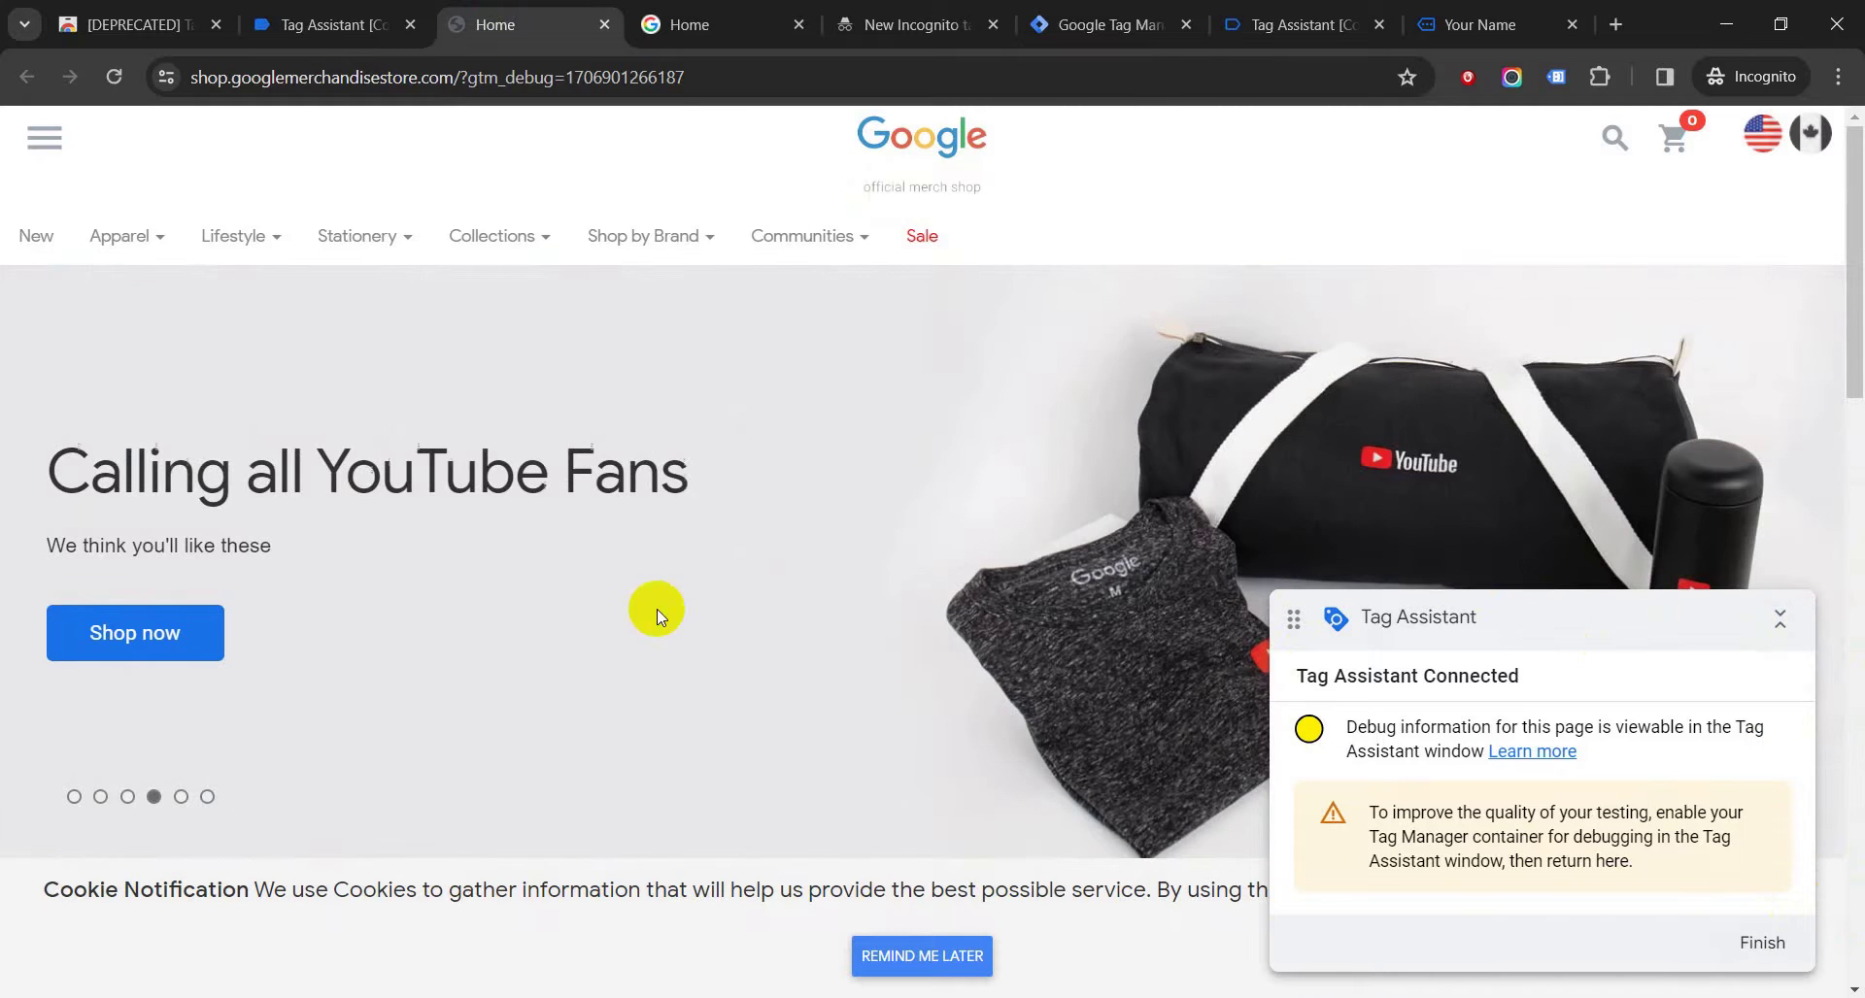
left_click(320, 24)
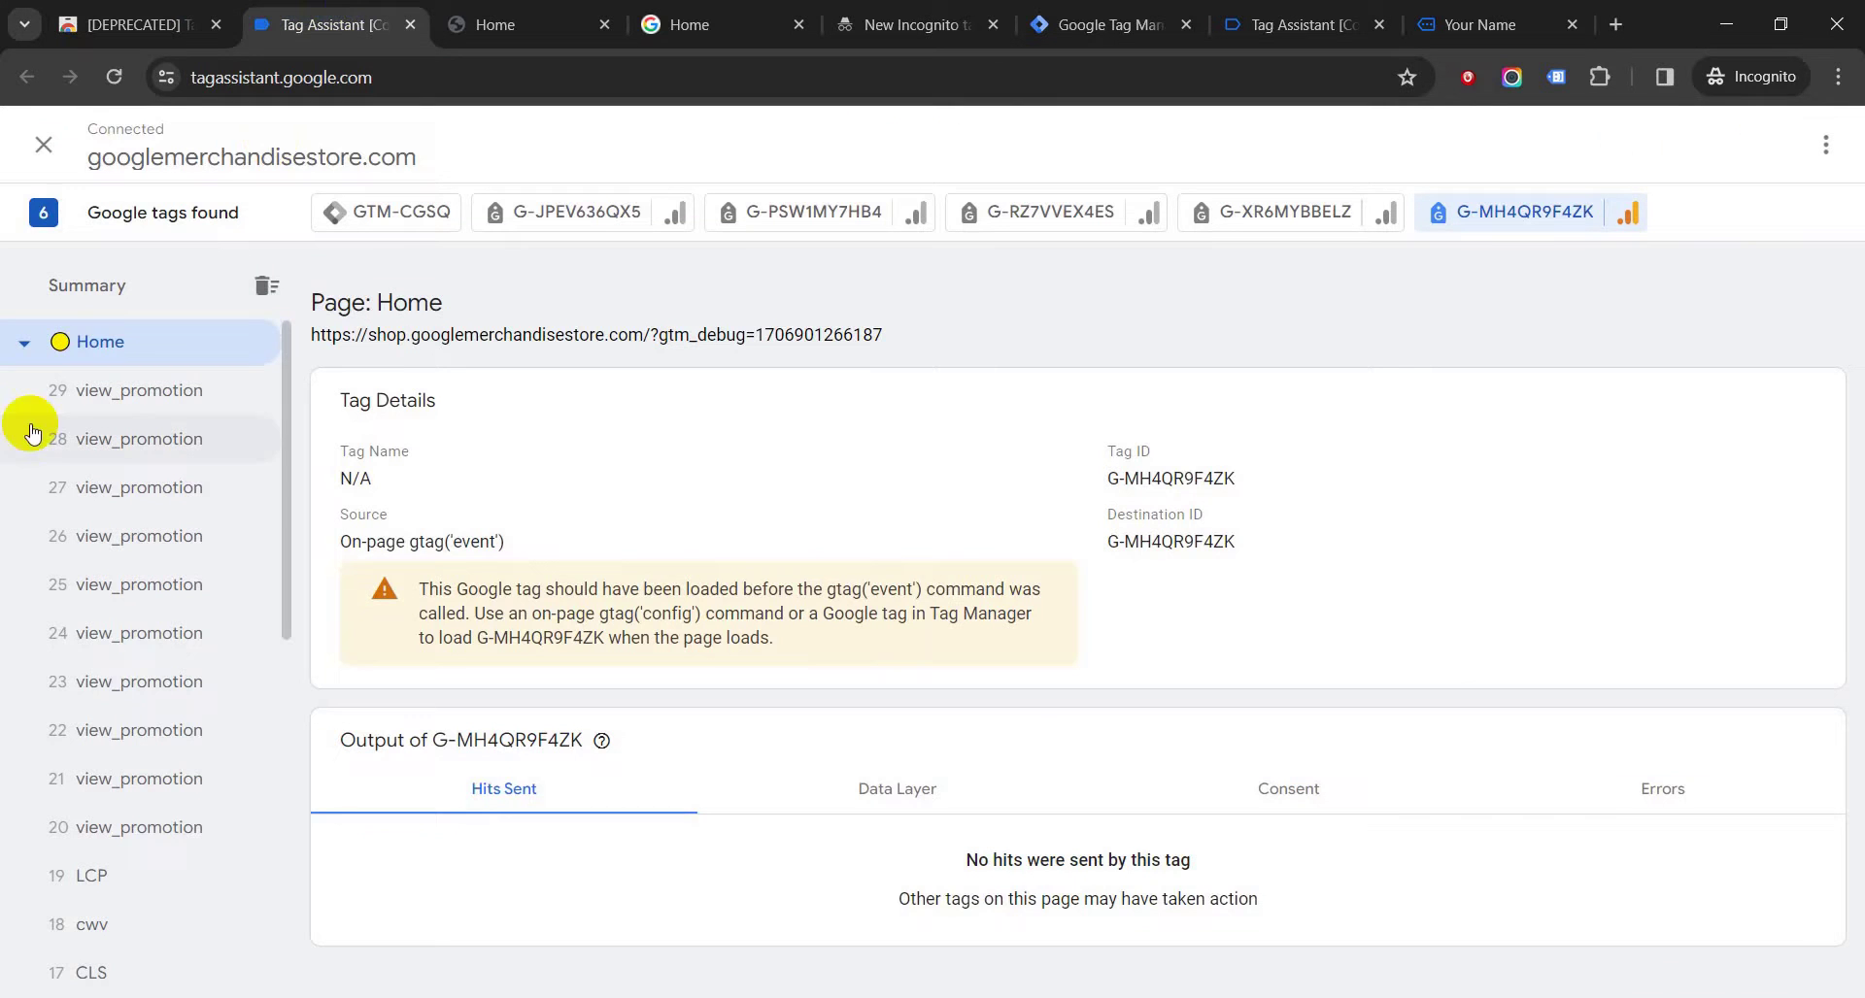
left_click(551, 7)
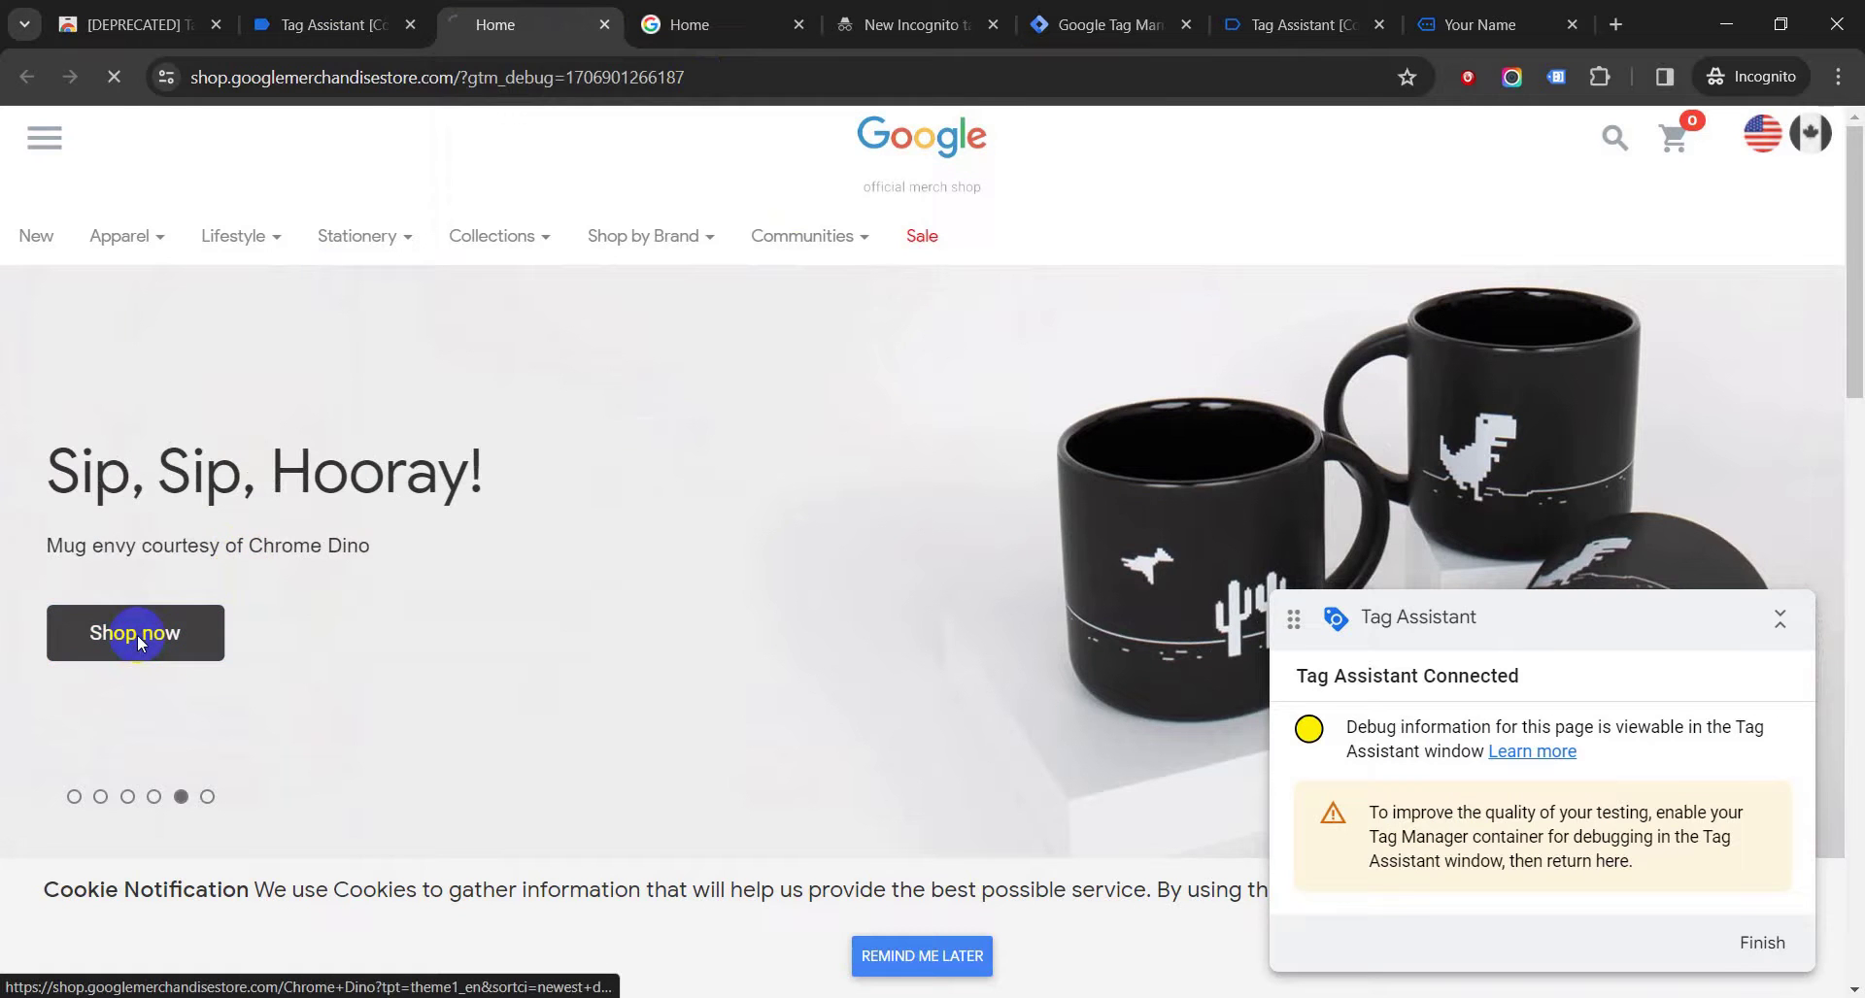
left_click(367, 21)
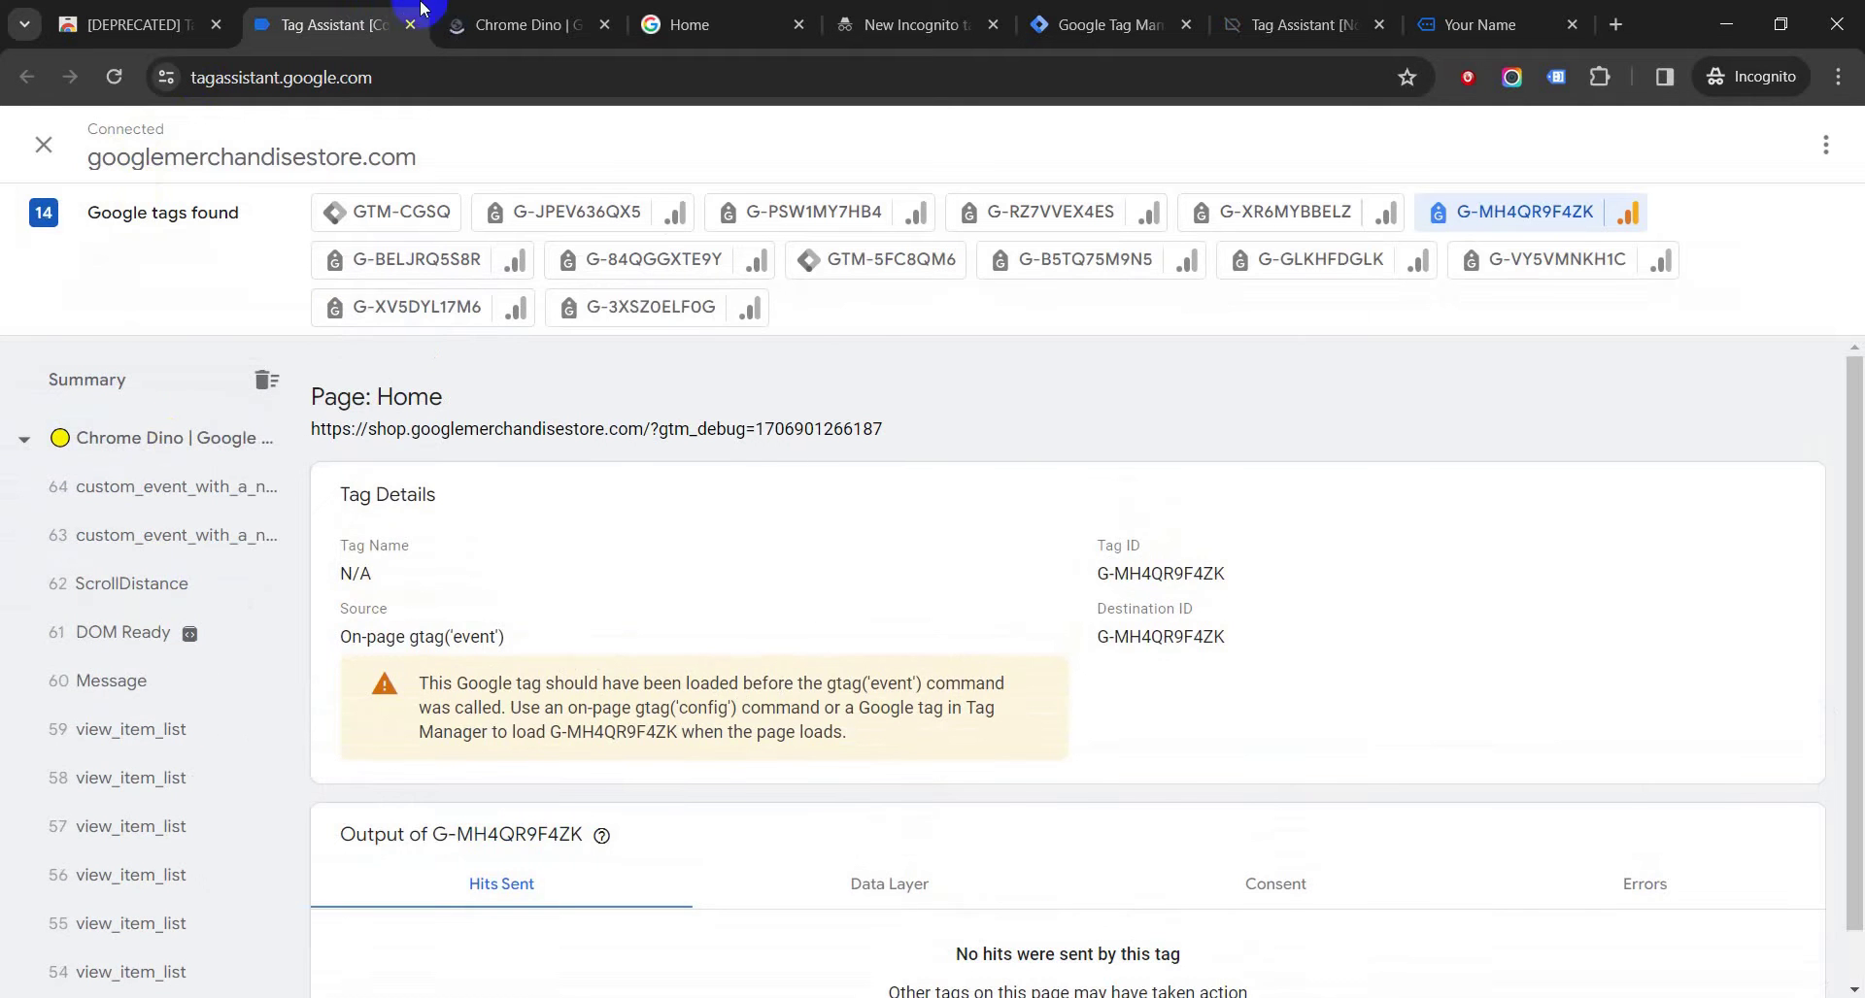
Show the Chrome Dino | Google Merch Shop page details with G-MH4QR9F4ZK's CLS, View Item List and Page View hits.
left_click(524, 25)
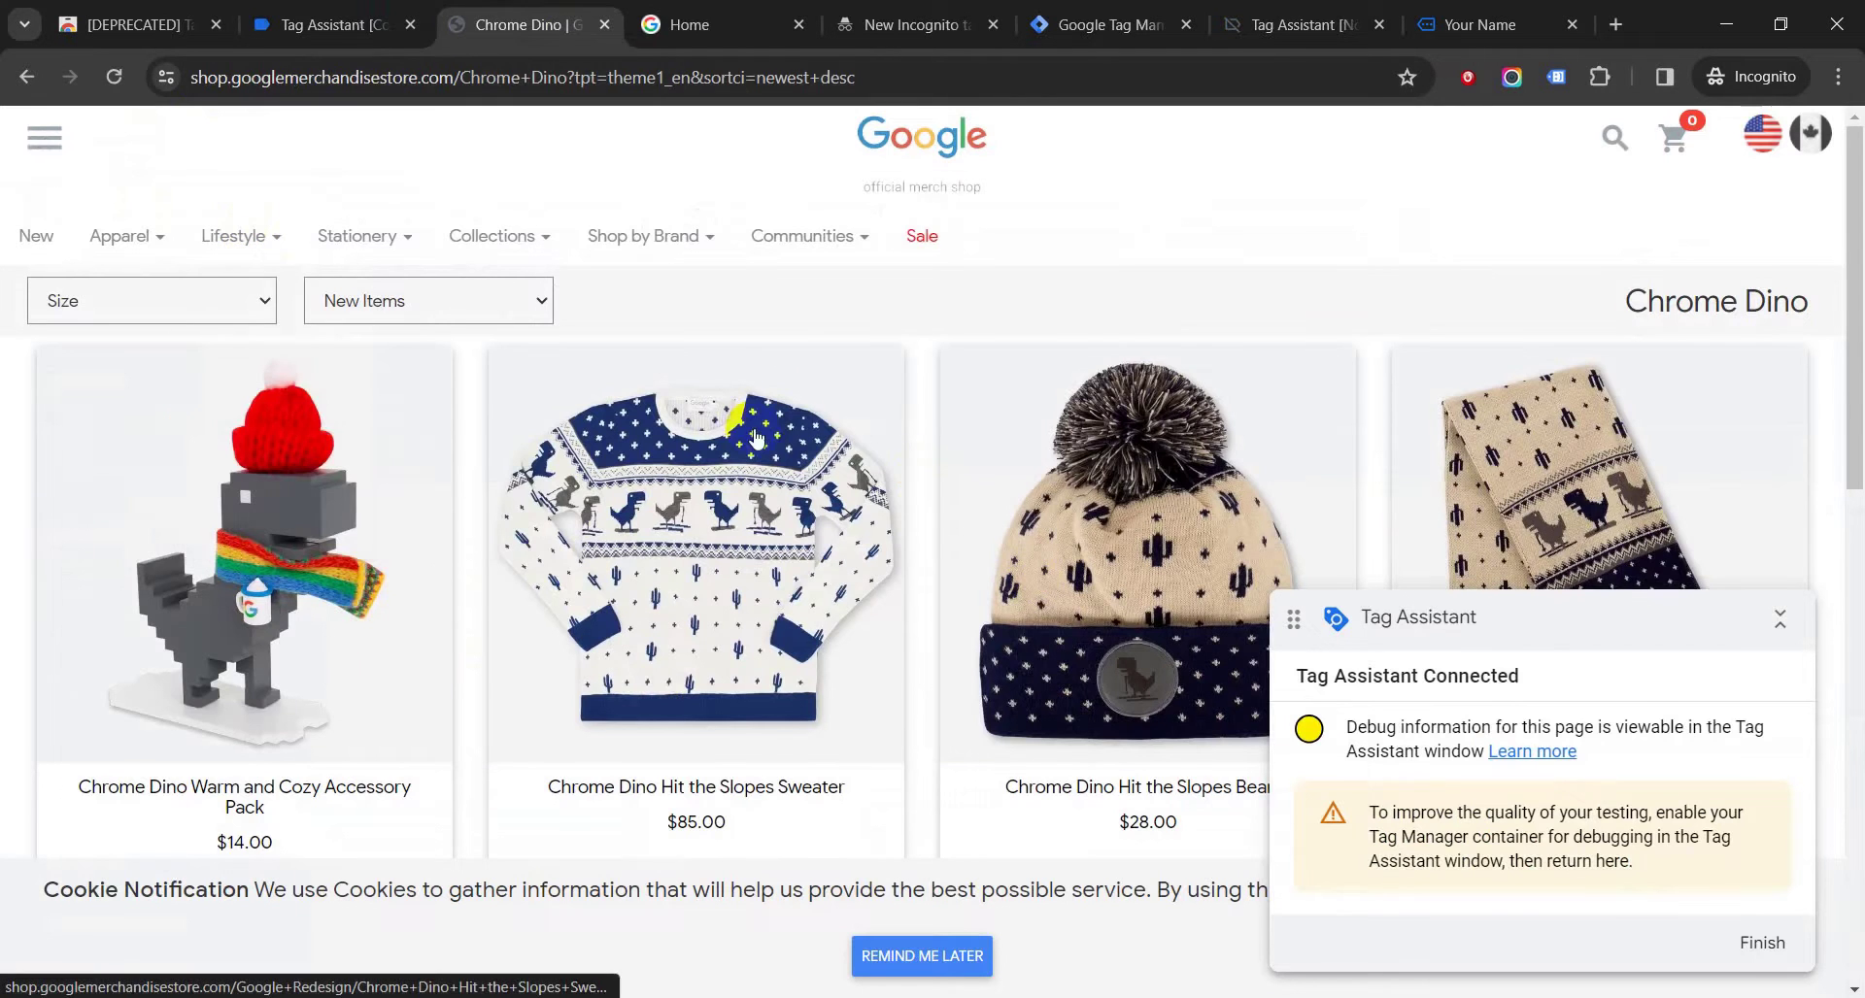
left_click(323, 8)
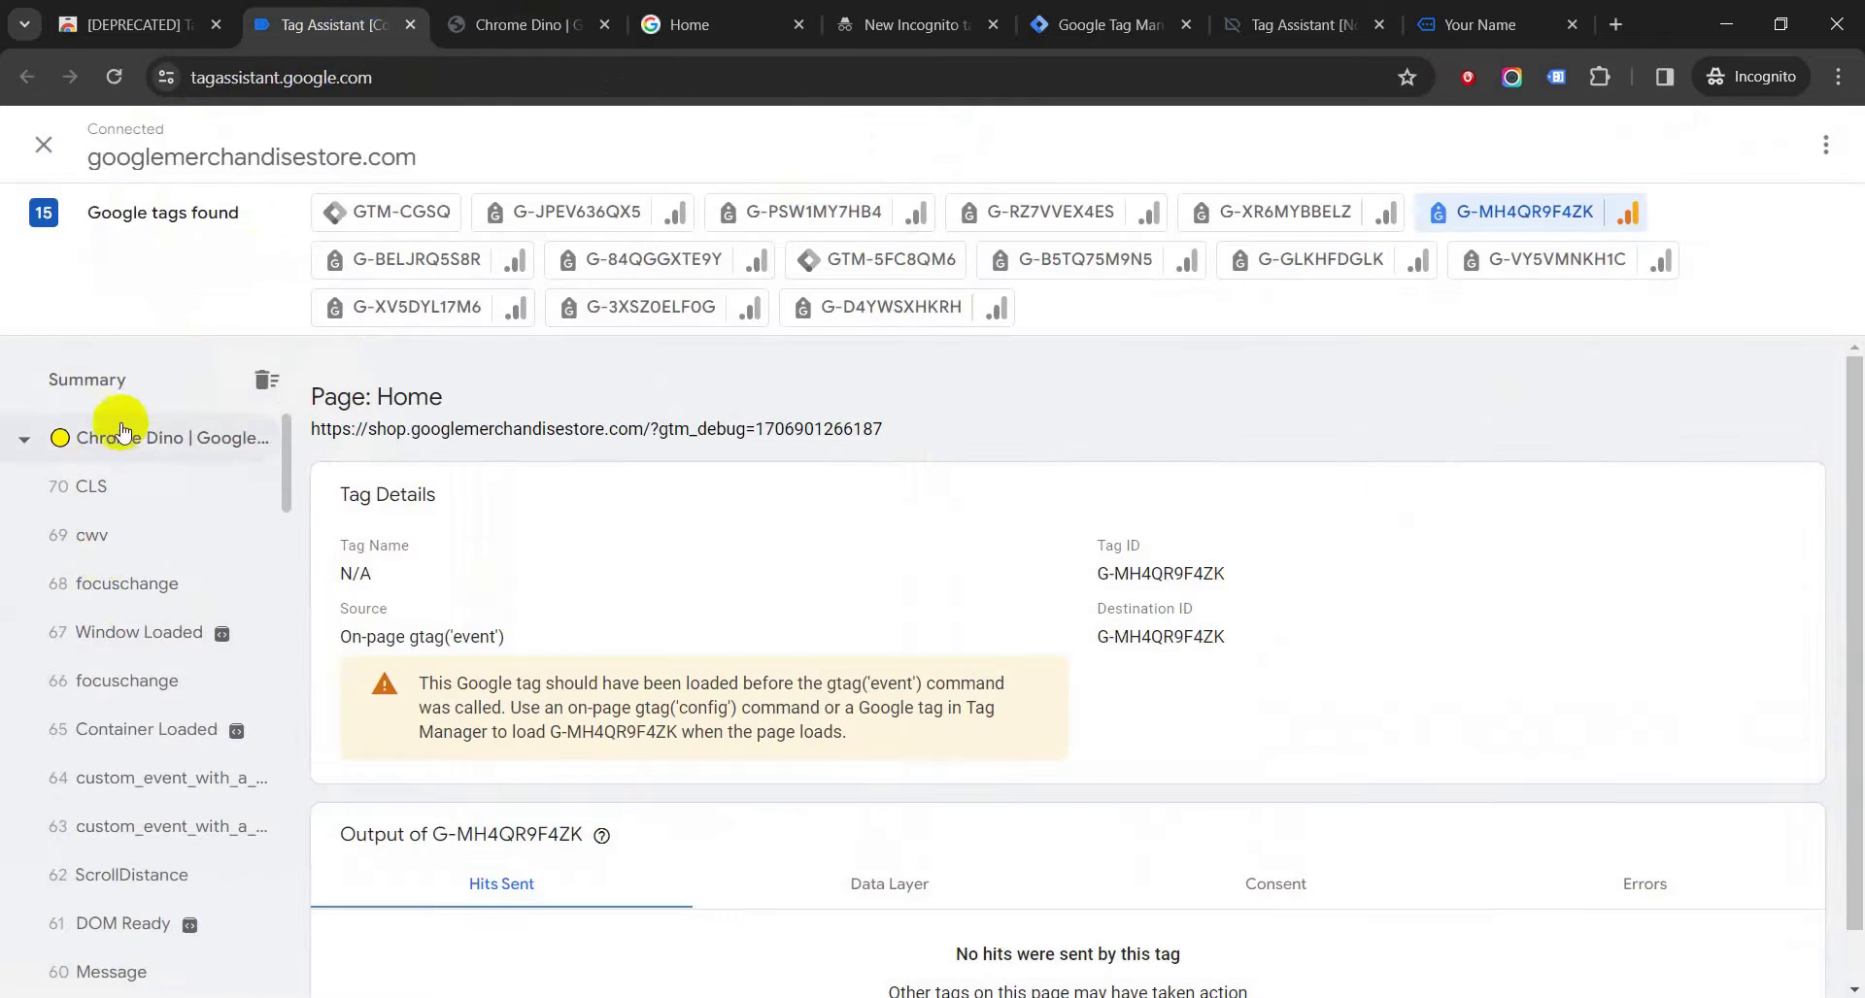
left_click(153, 445)
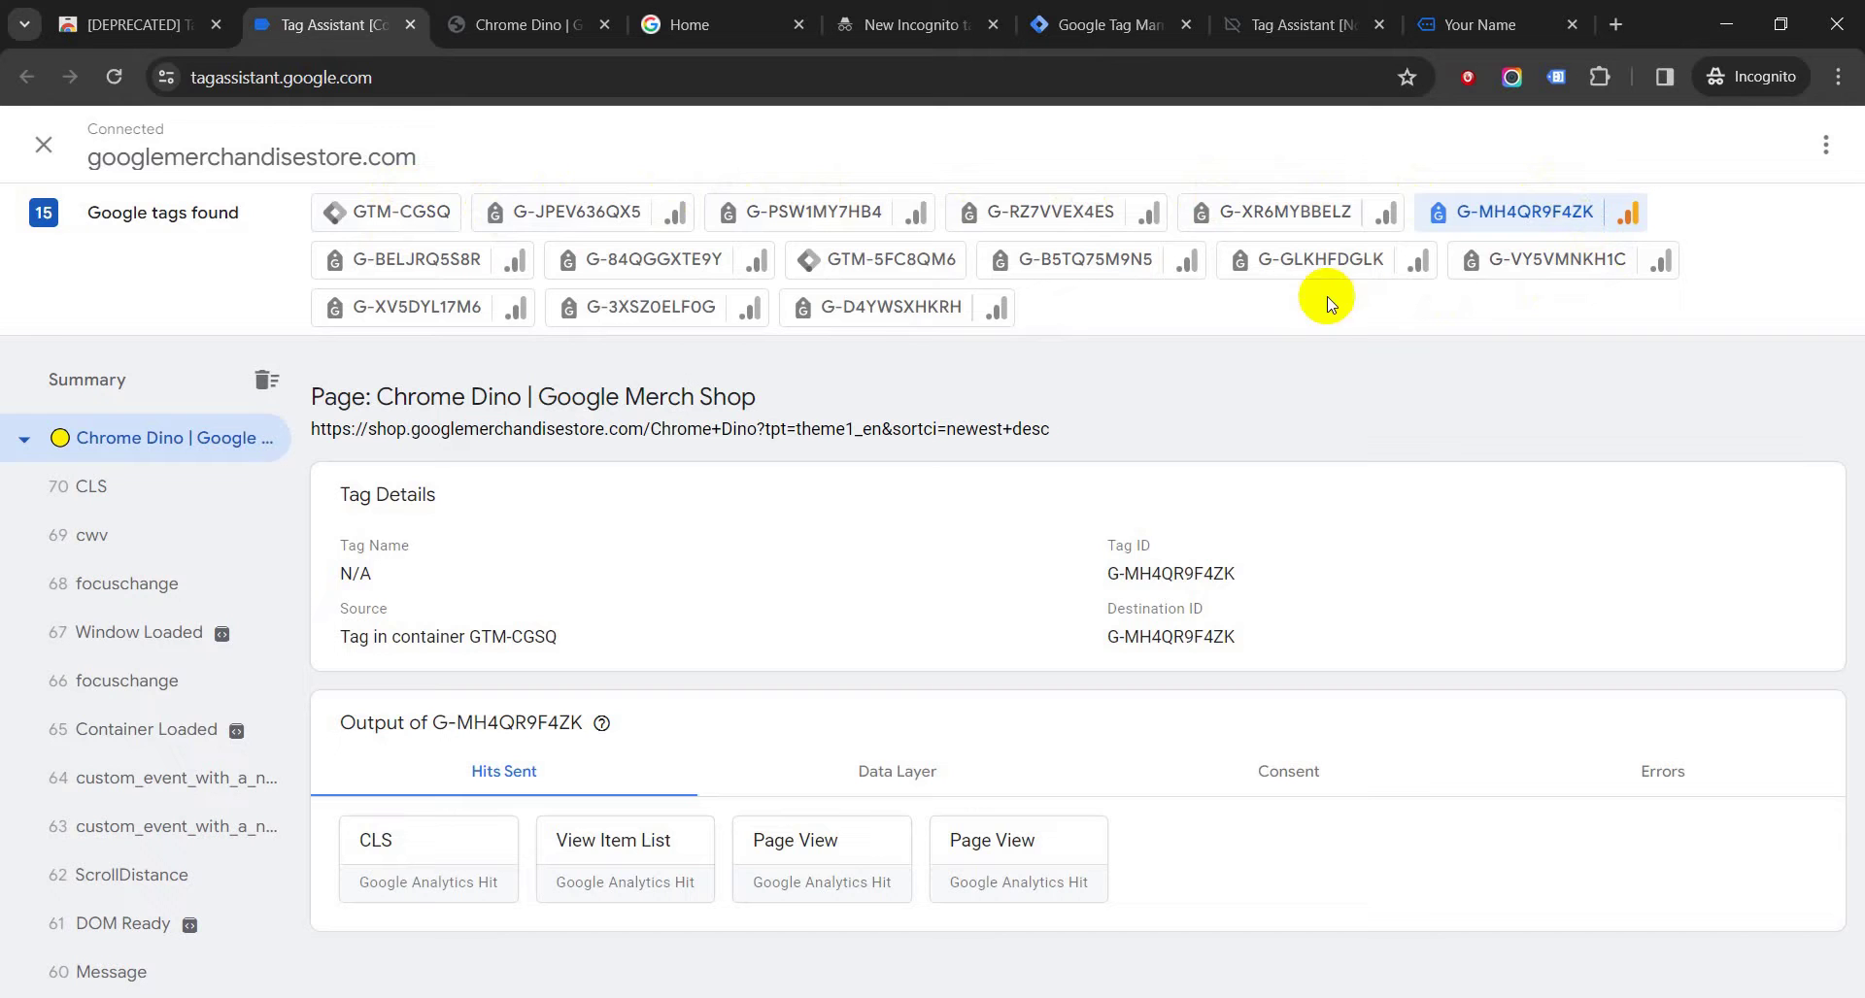
left_click(496, 23)
left_click(315, 20)
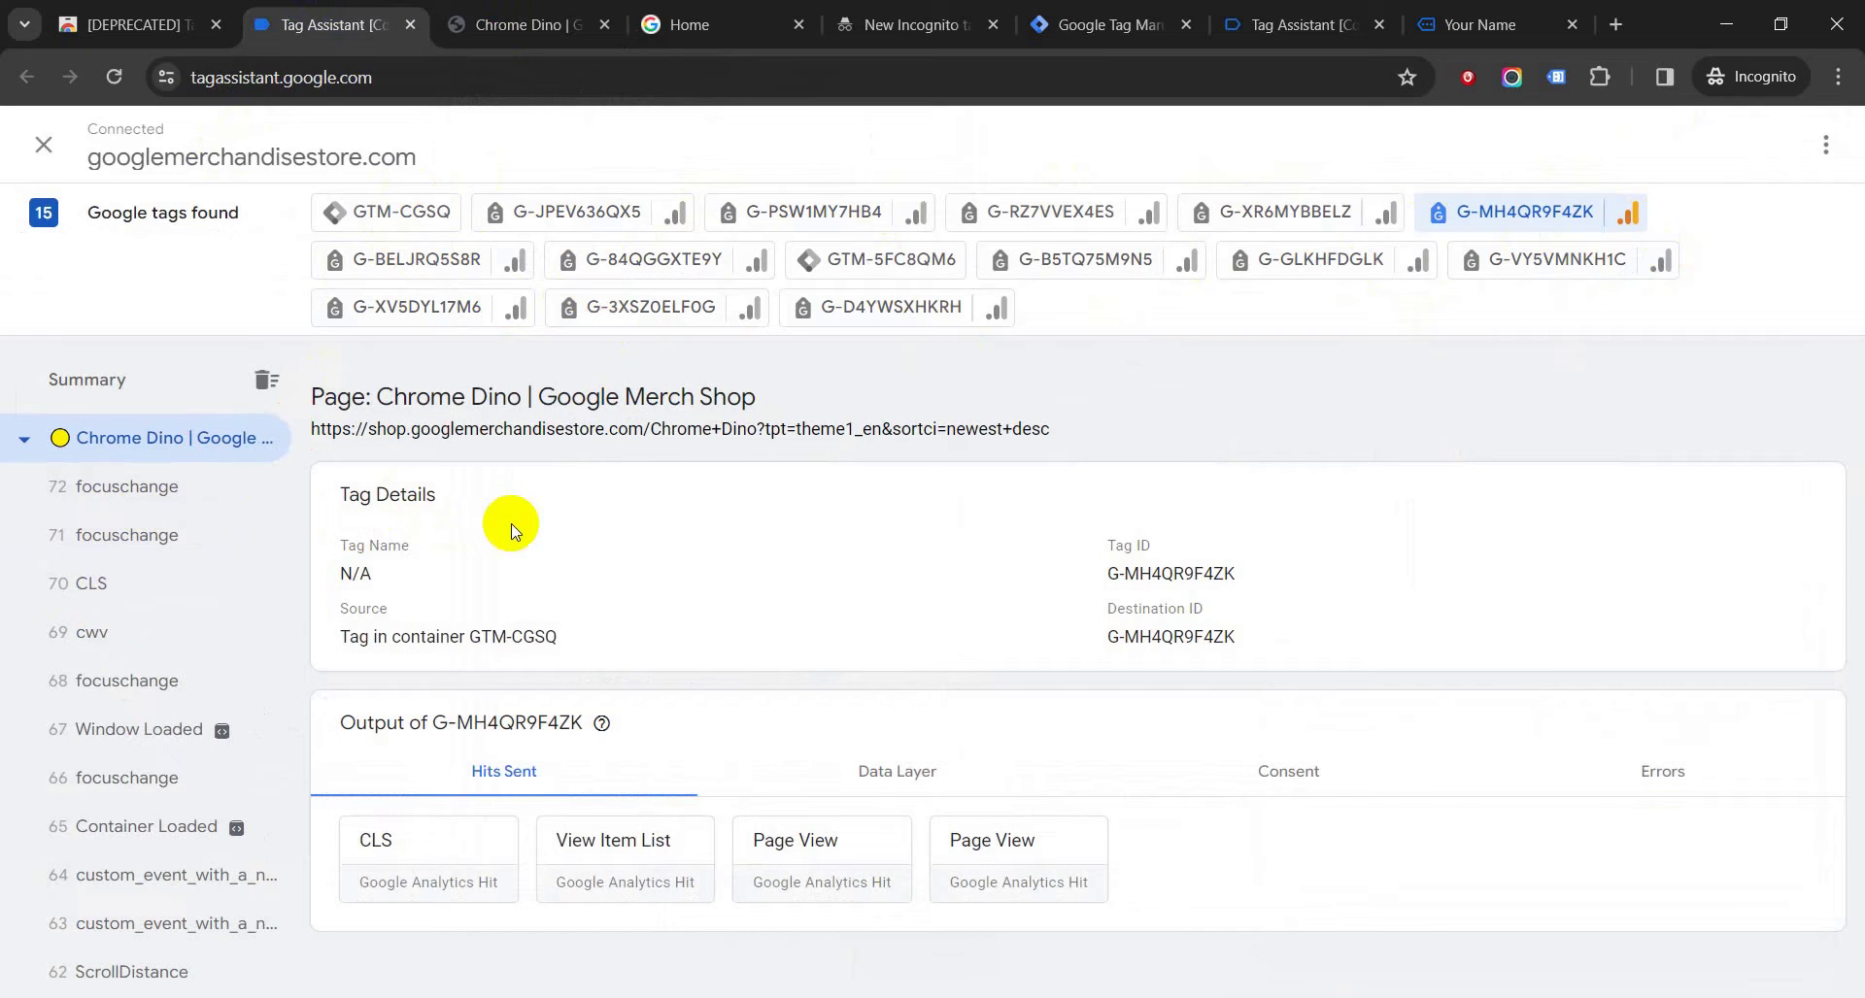
left_click(166, 497)
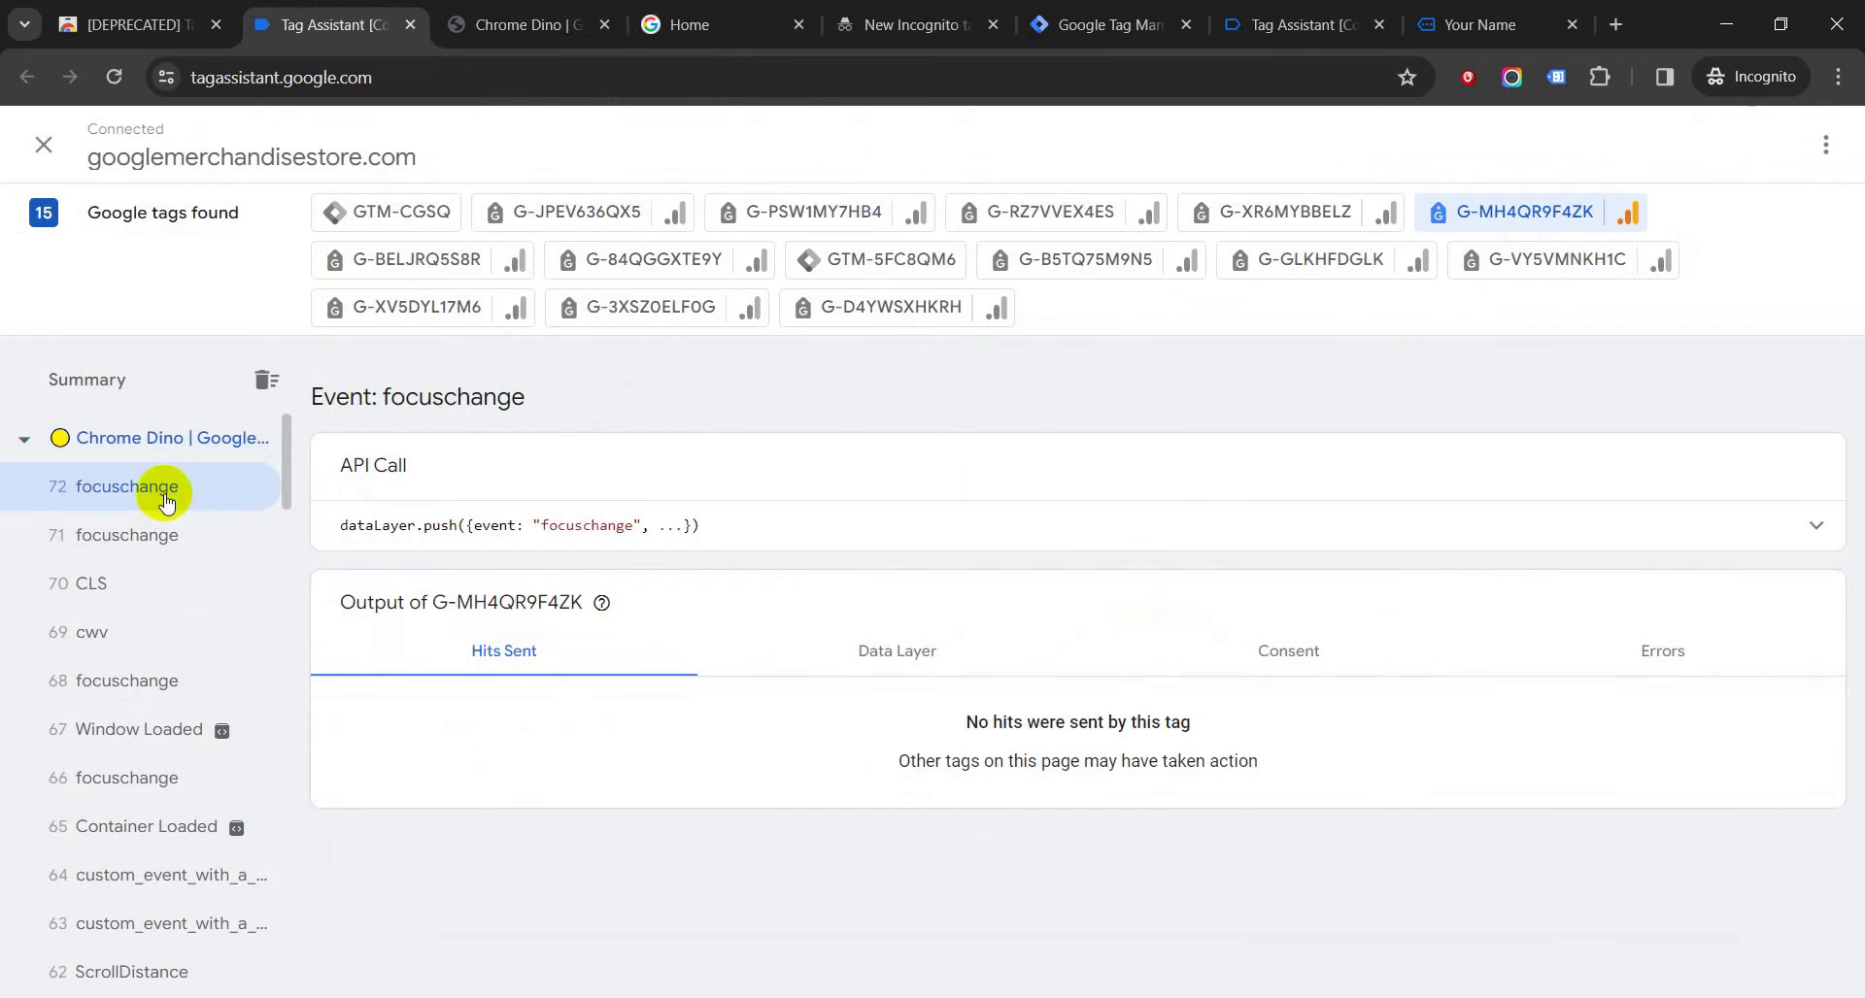
left_click(150, 536)
left_click(116, 585)
left_click(146, 435)
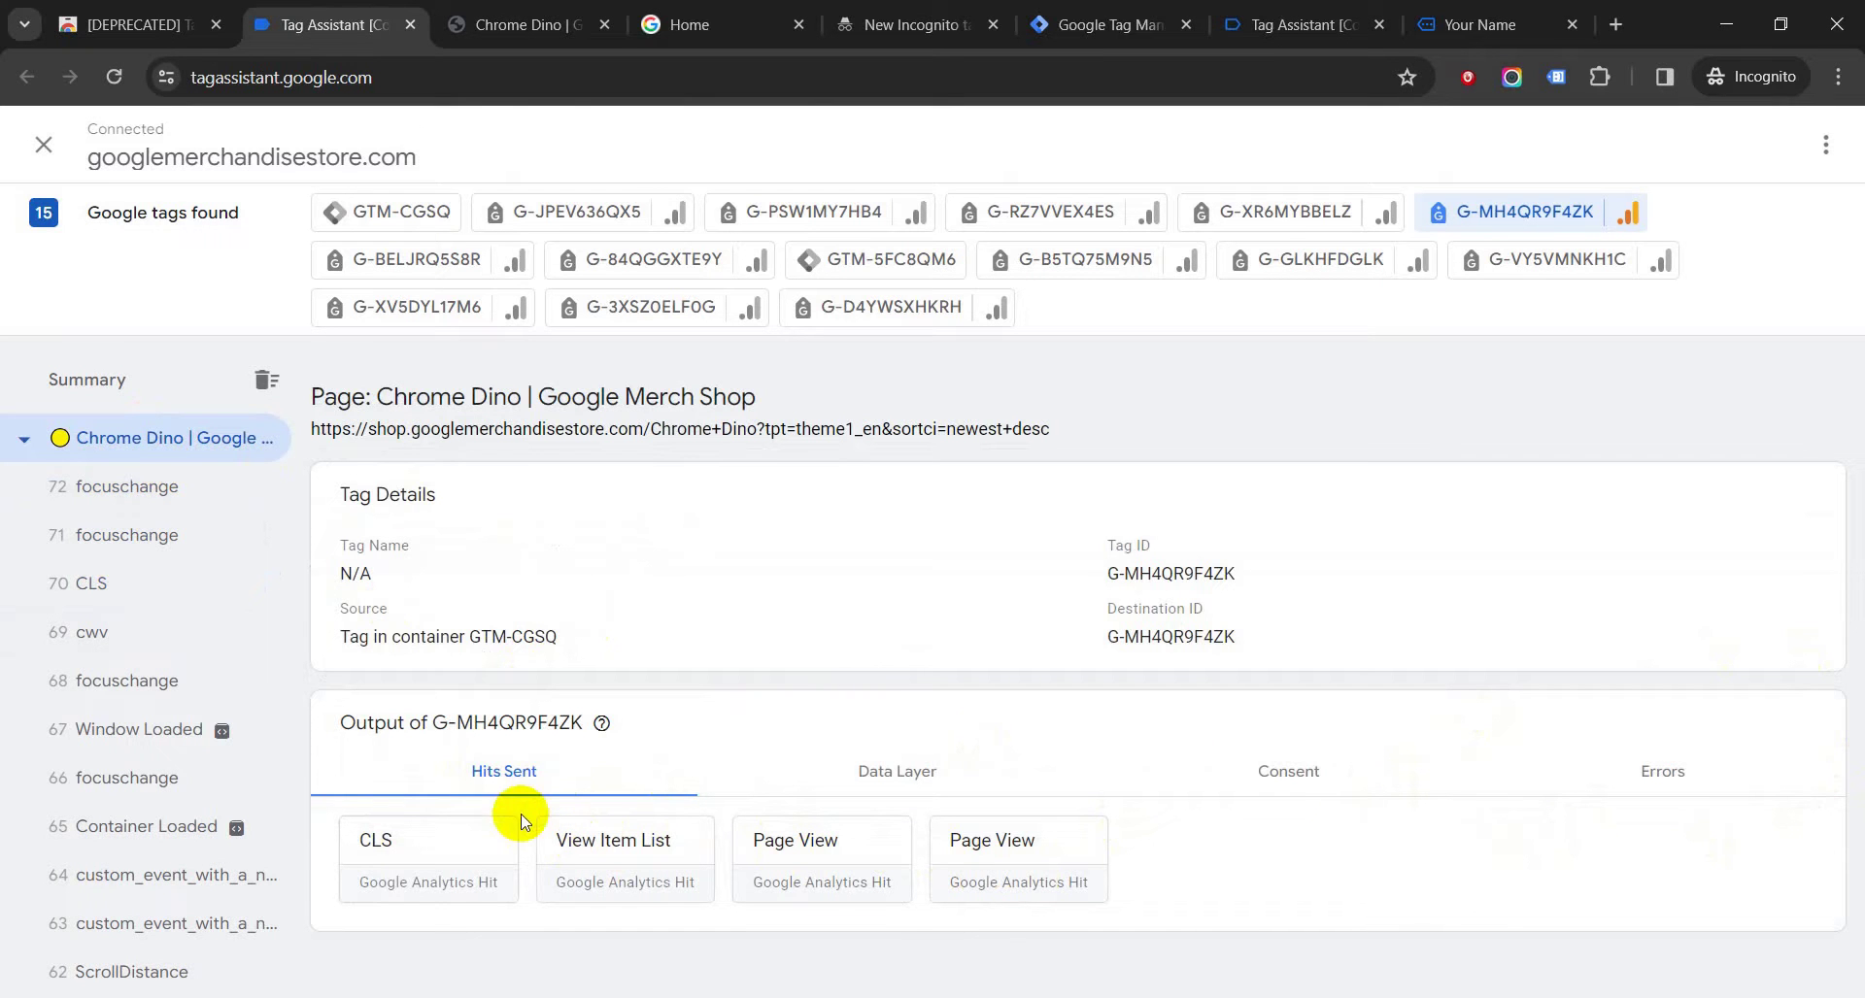
left_click(413, 867)
scroll(1091, 715, "down", 6)
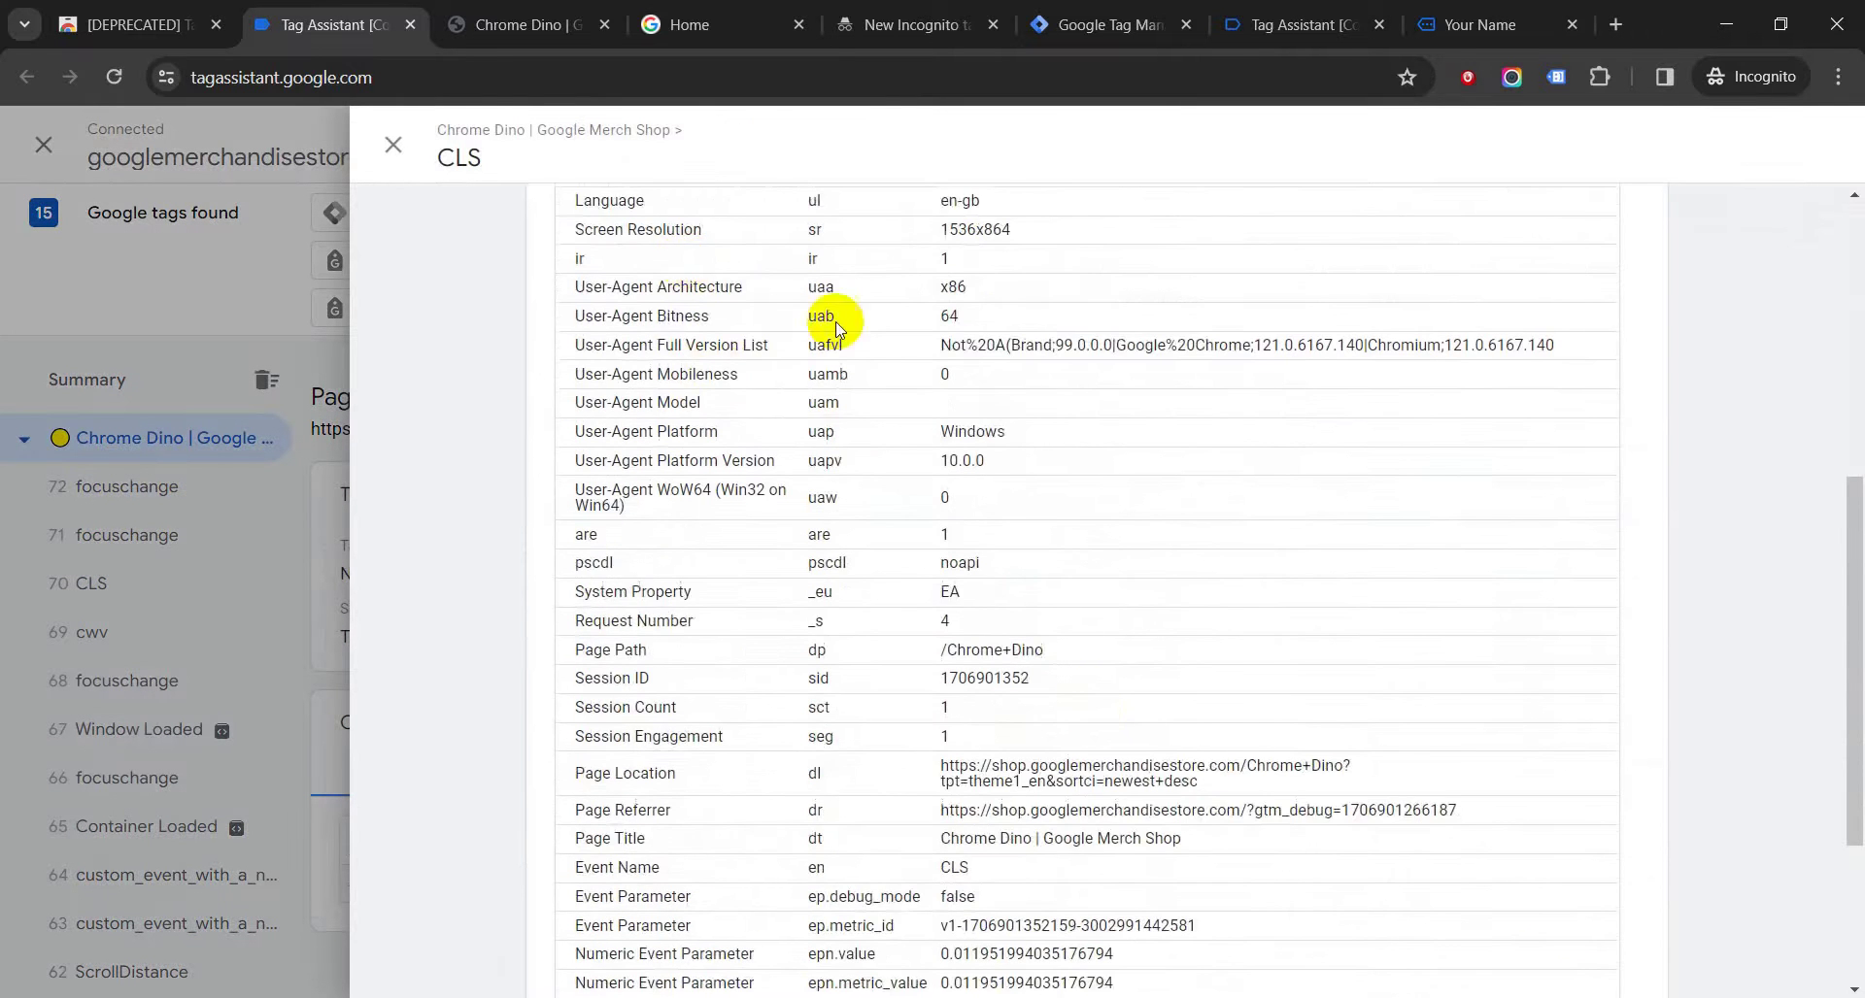
scroll(837, 328, "up", 8)
scroll(782, 512, "down", 5)
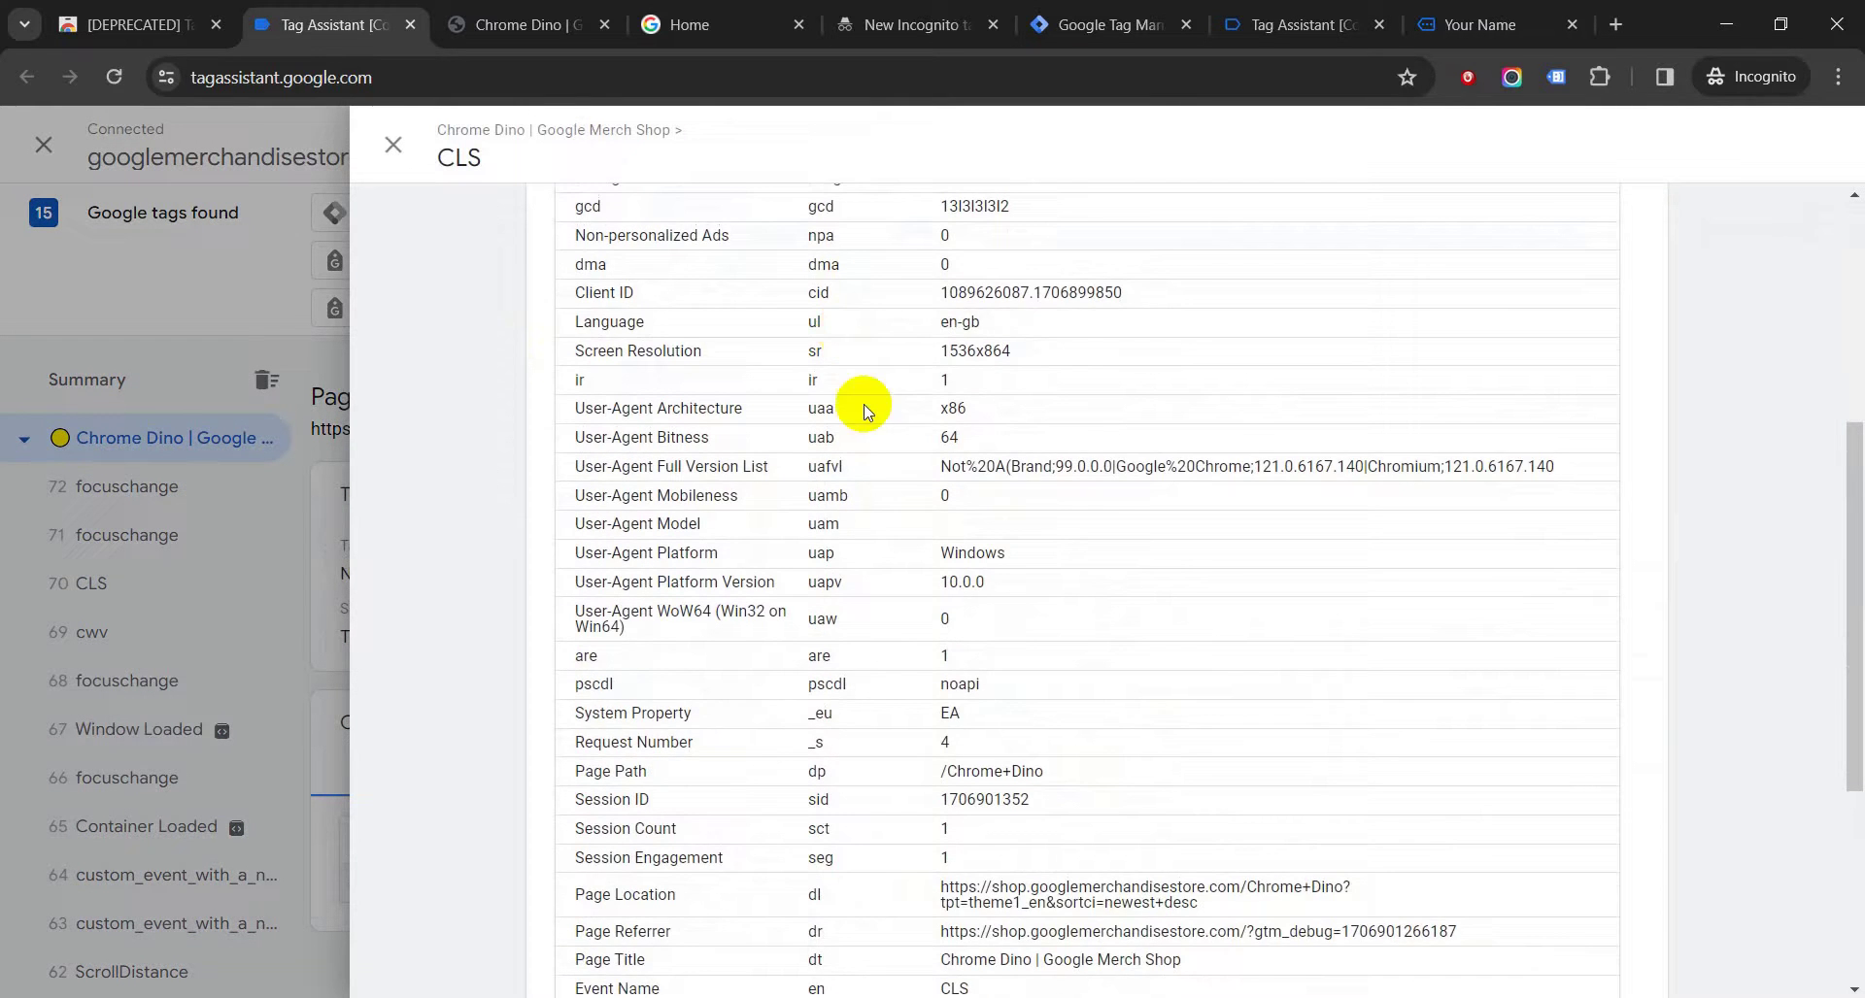
scroll(855, 466, "down", 4)
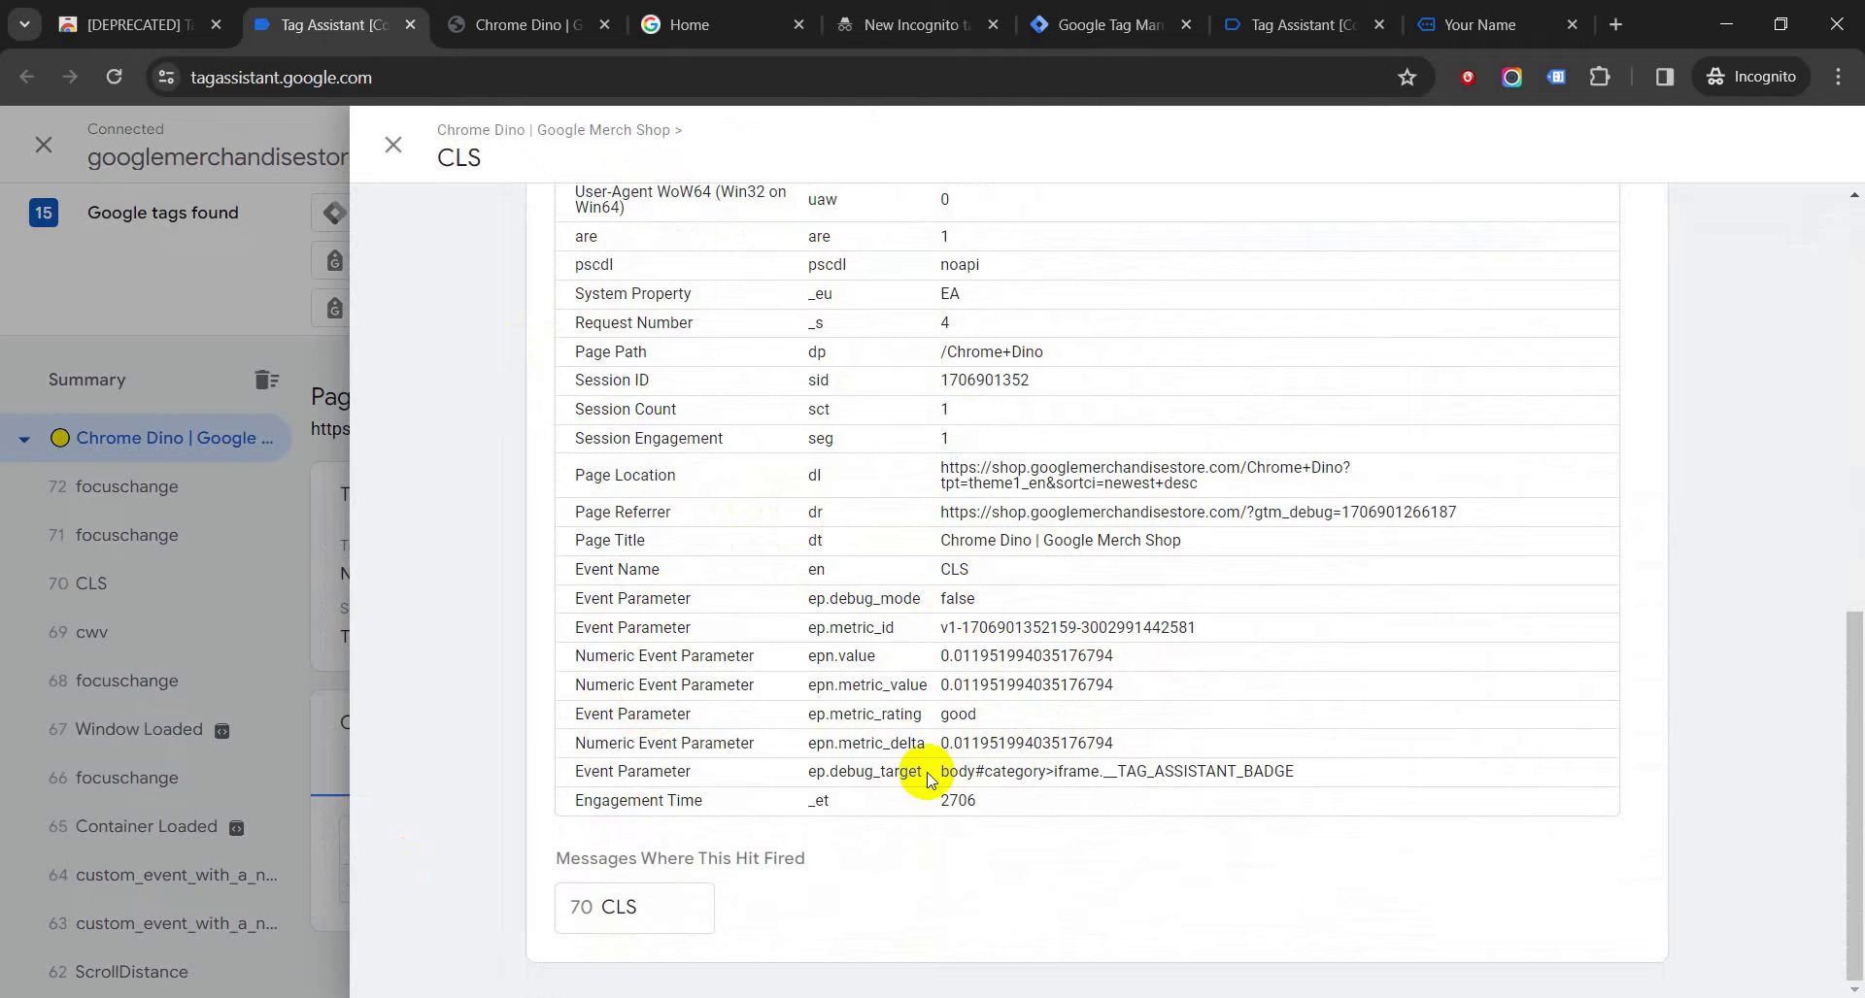
scroll(756, 664, "up", 1)
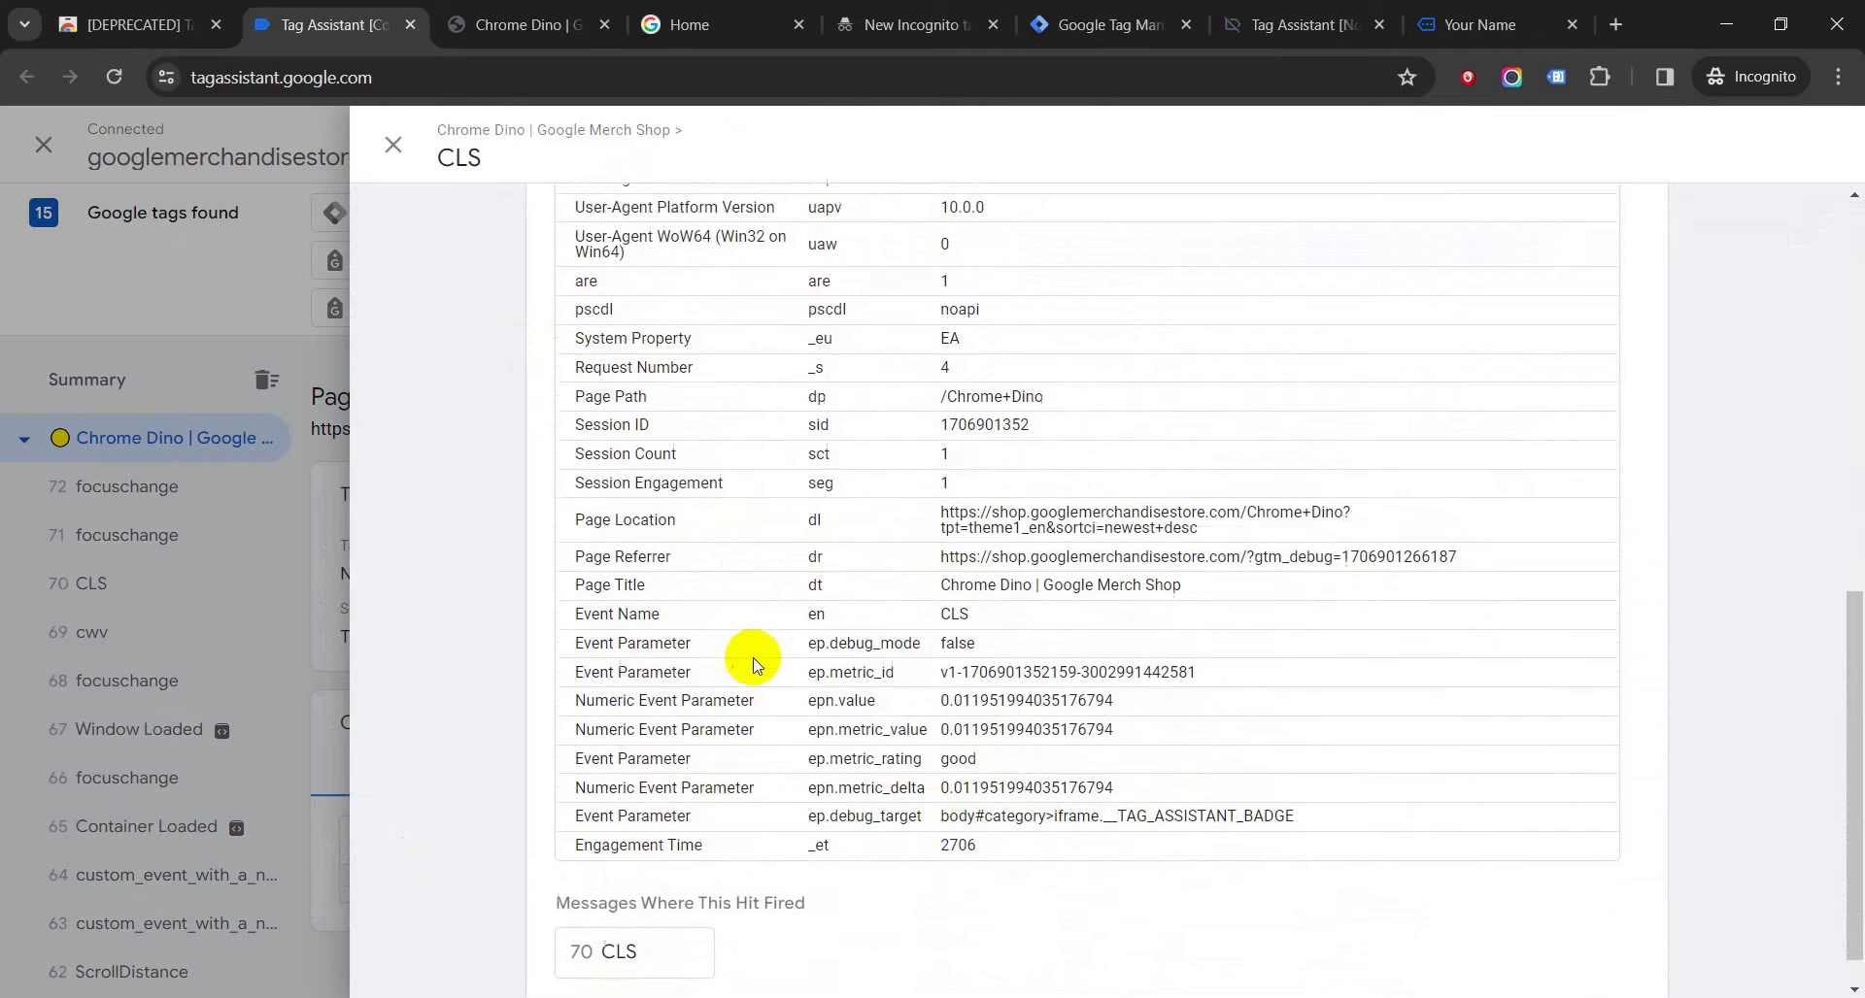
scroll(755, 664, "up", 2)
scroll(763, 591, "up", 4)
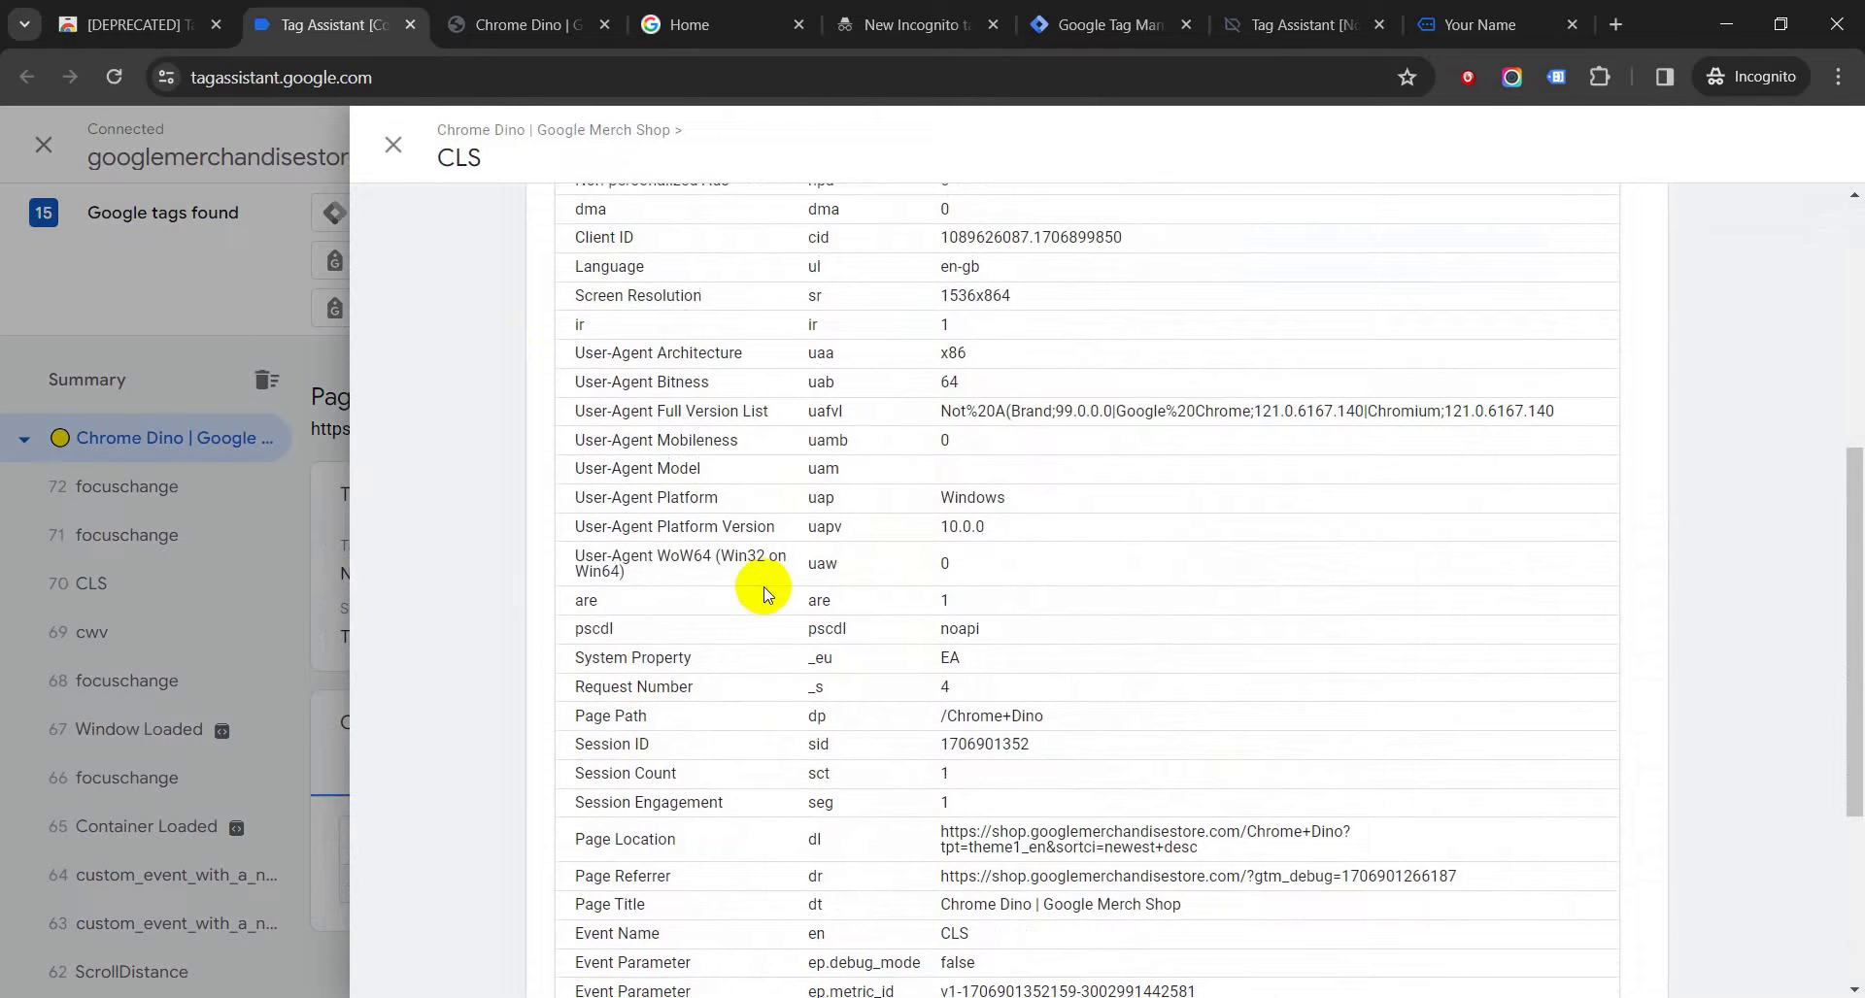
scroll(763, 505, "down", 6)
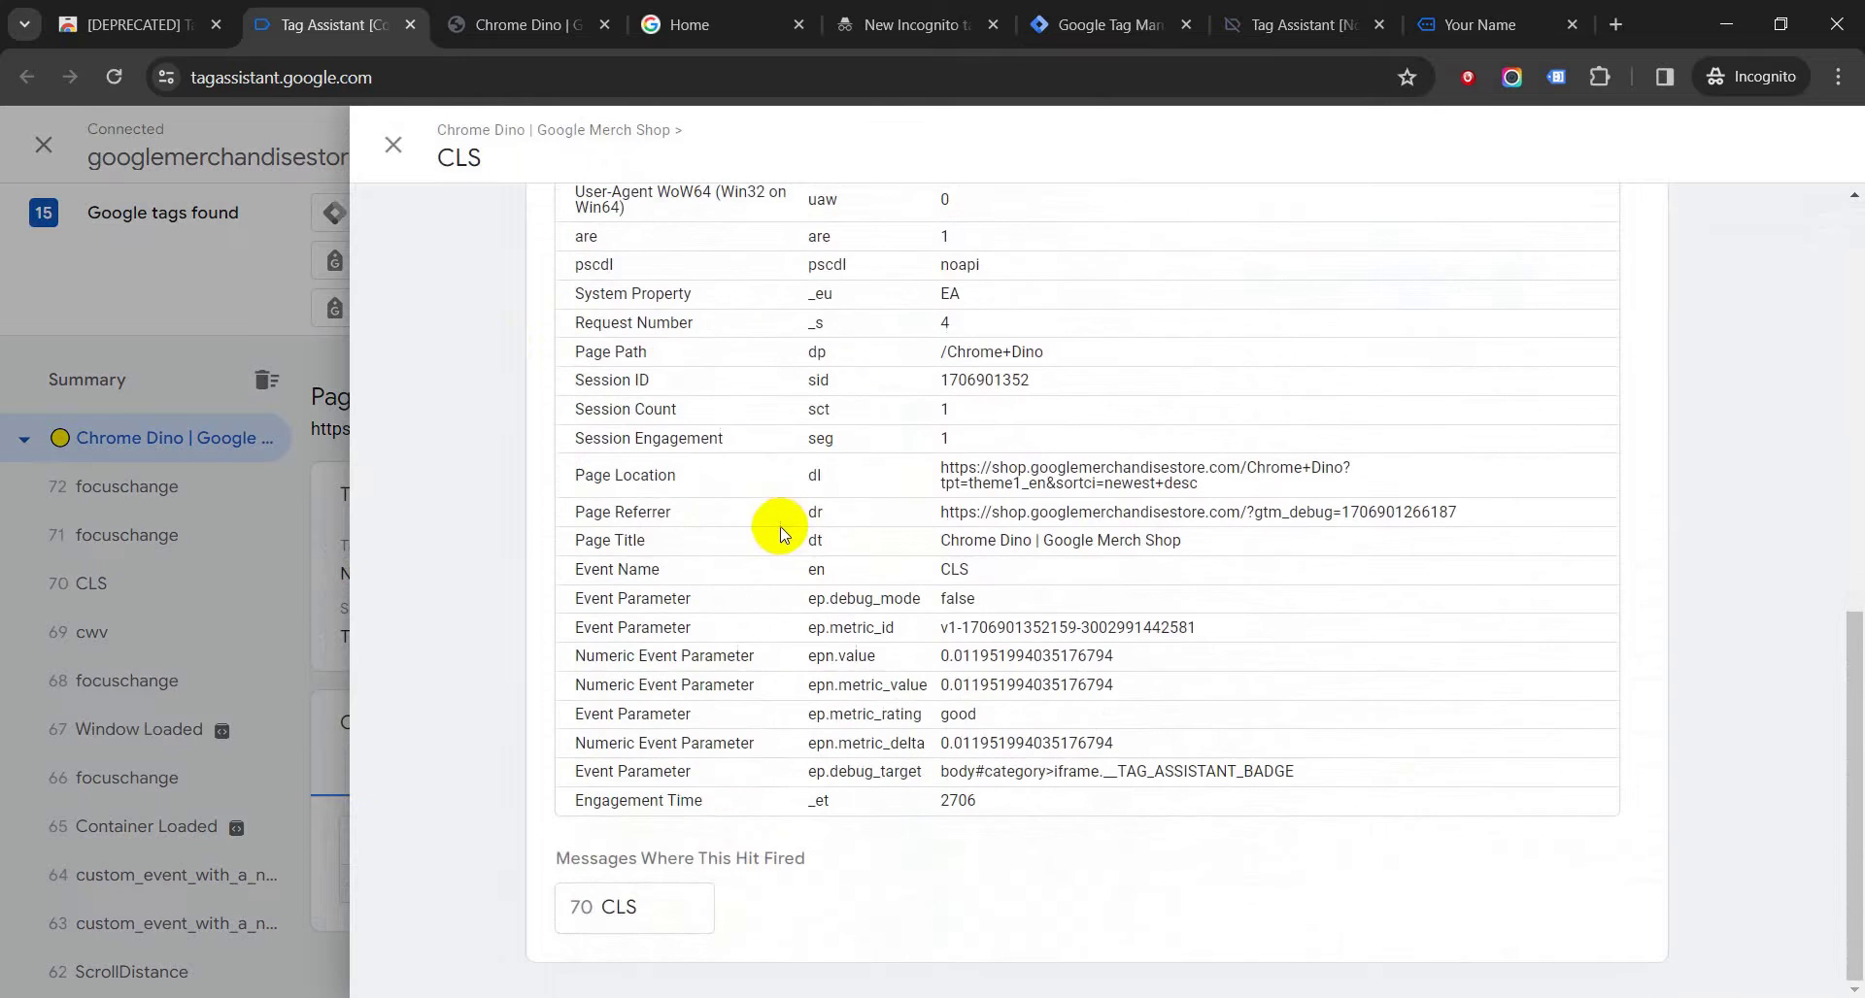
left_click(318, 678)
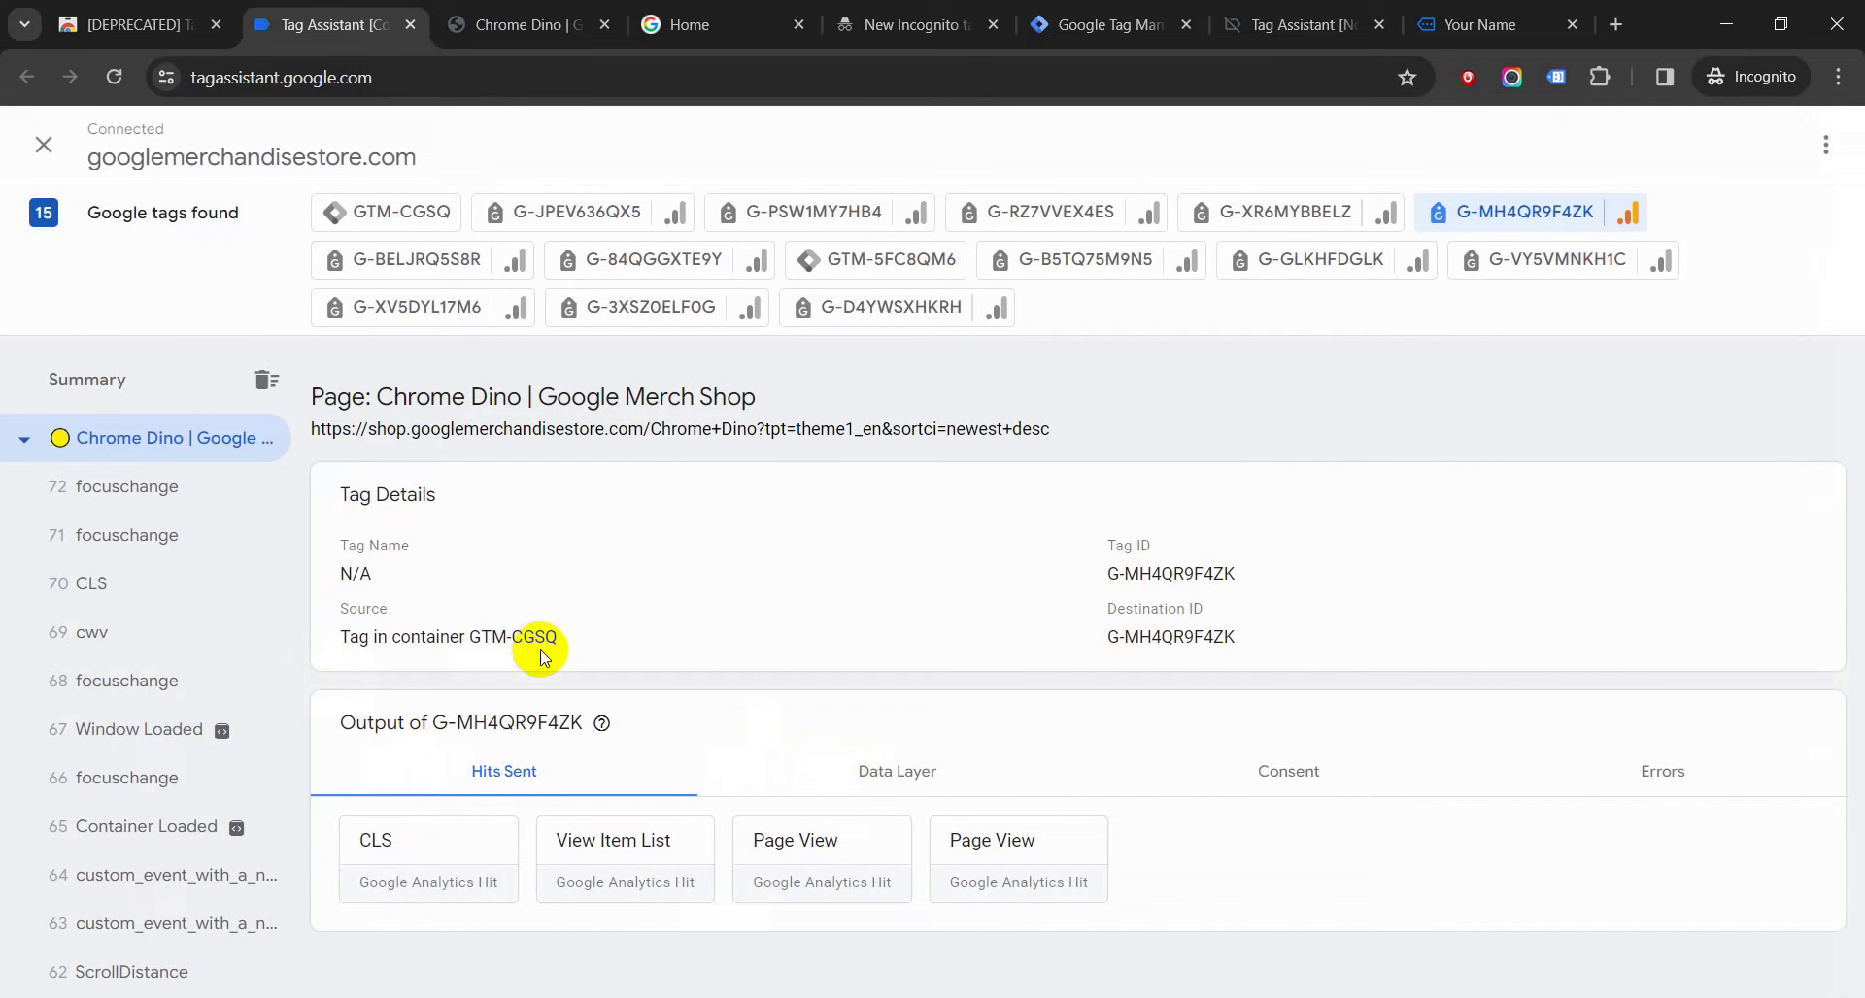
Step through tags G-JPEV636QX5, G-PSW1MY7HB4 and G-RZ7VVEX4ES to reach G-XR6MYBBELZ's summary.
left_click(563, 210)
left_click(773, 216)
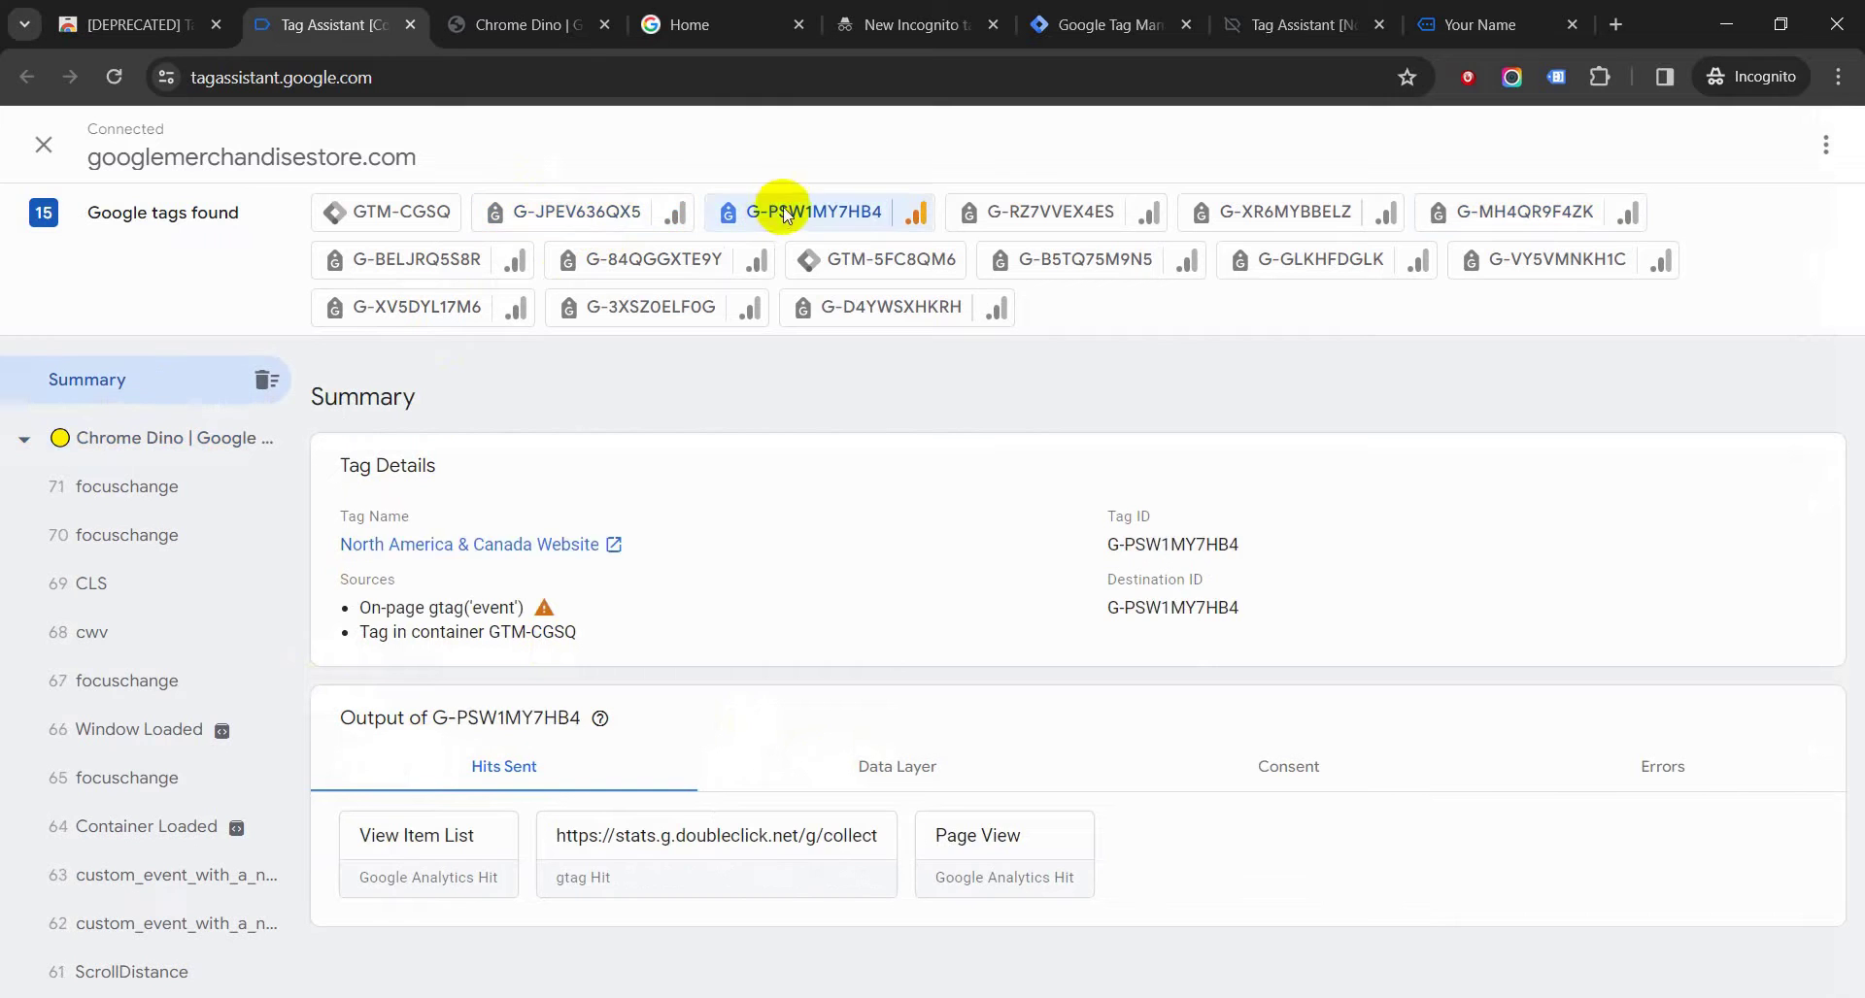
left_click(1076, 212)
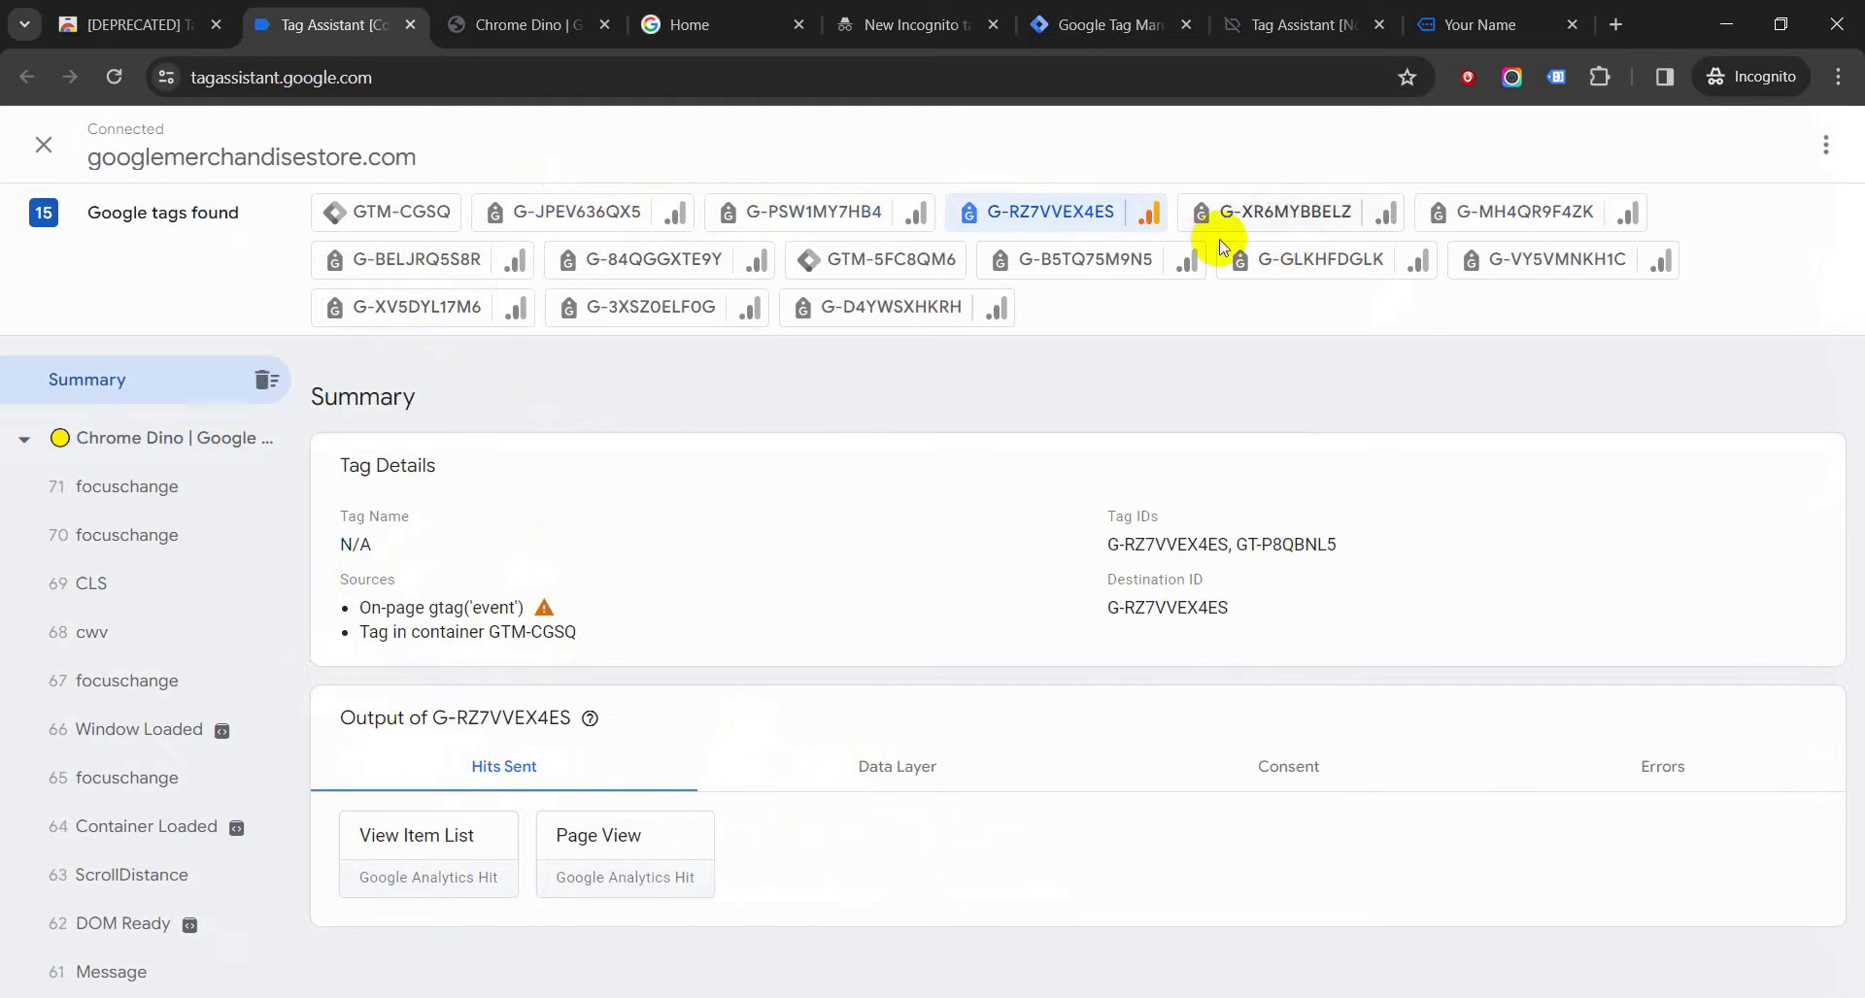
left_click(1251, 207)
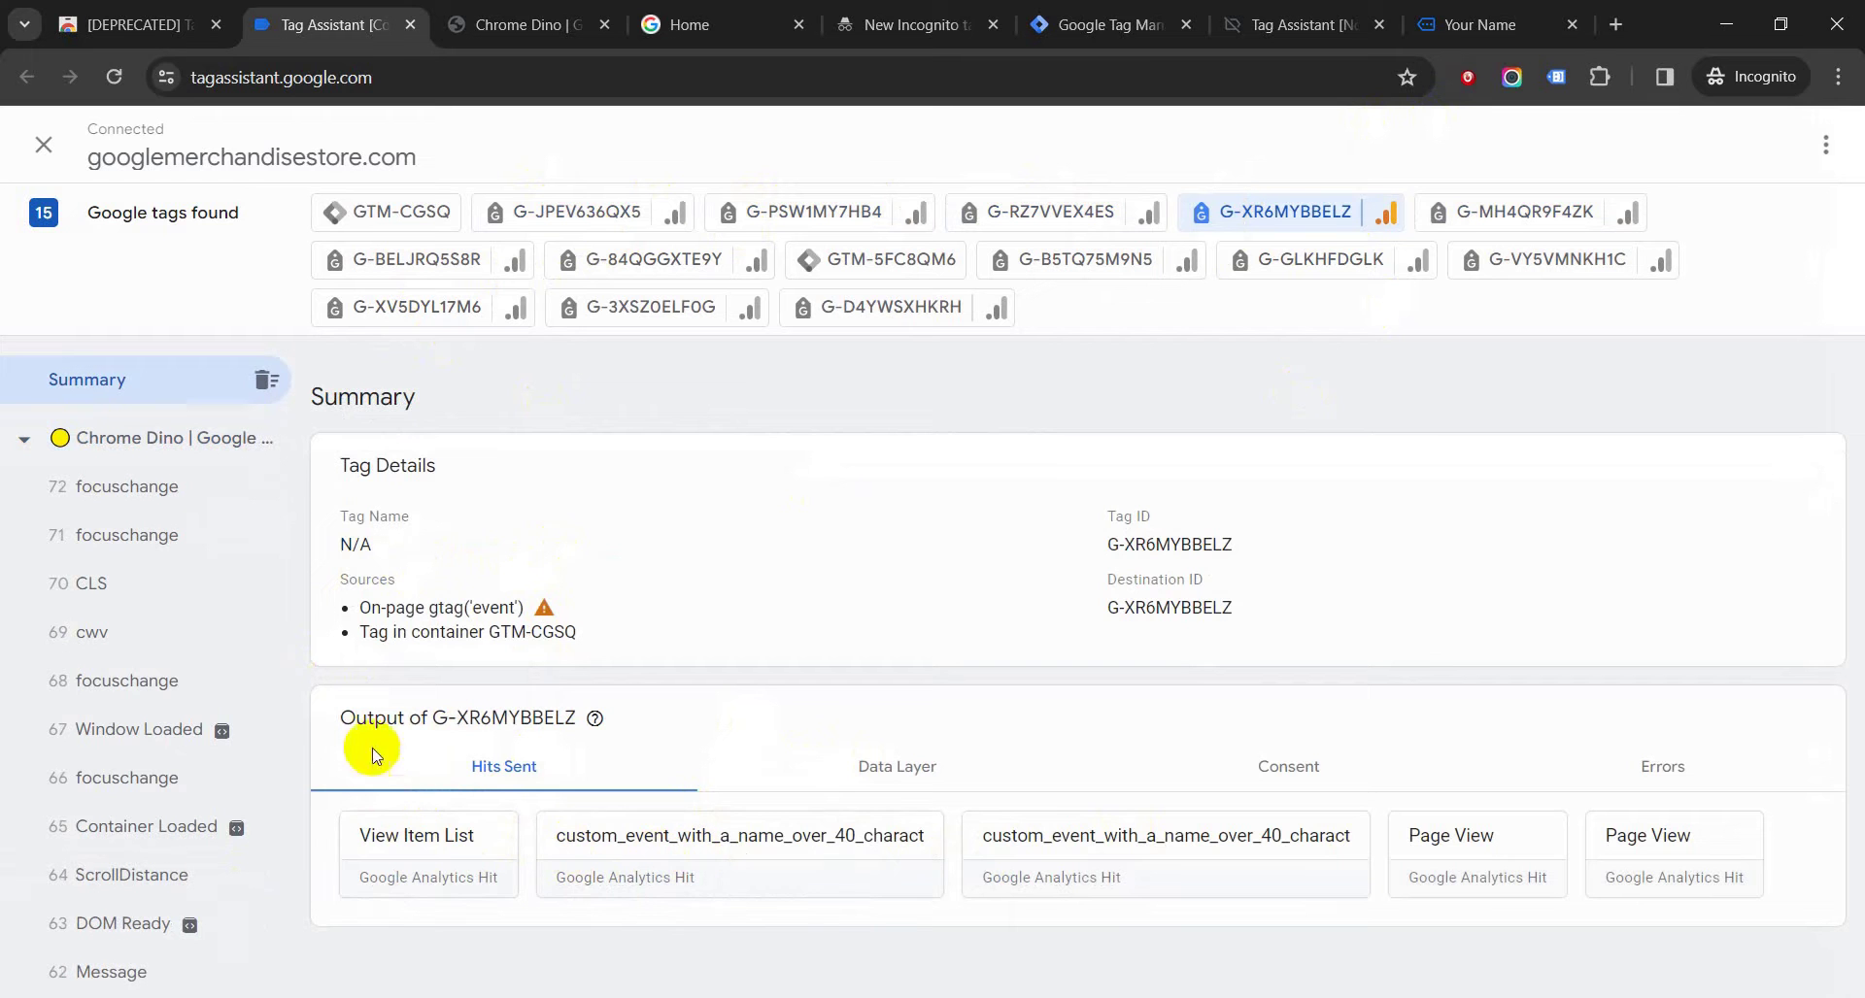
Open the long-named custom event hit's details and highlight its Event Name value.
left_click(794, 863)
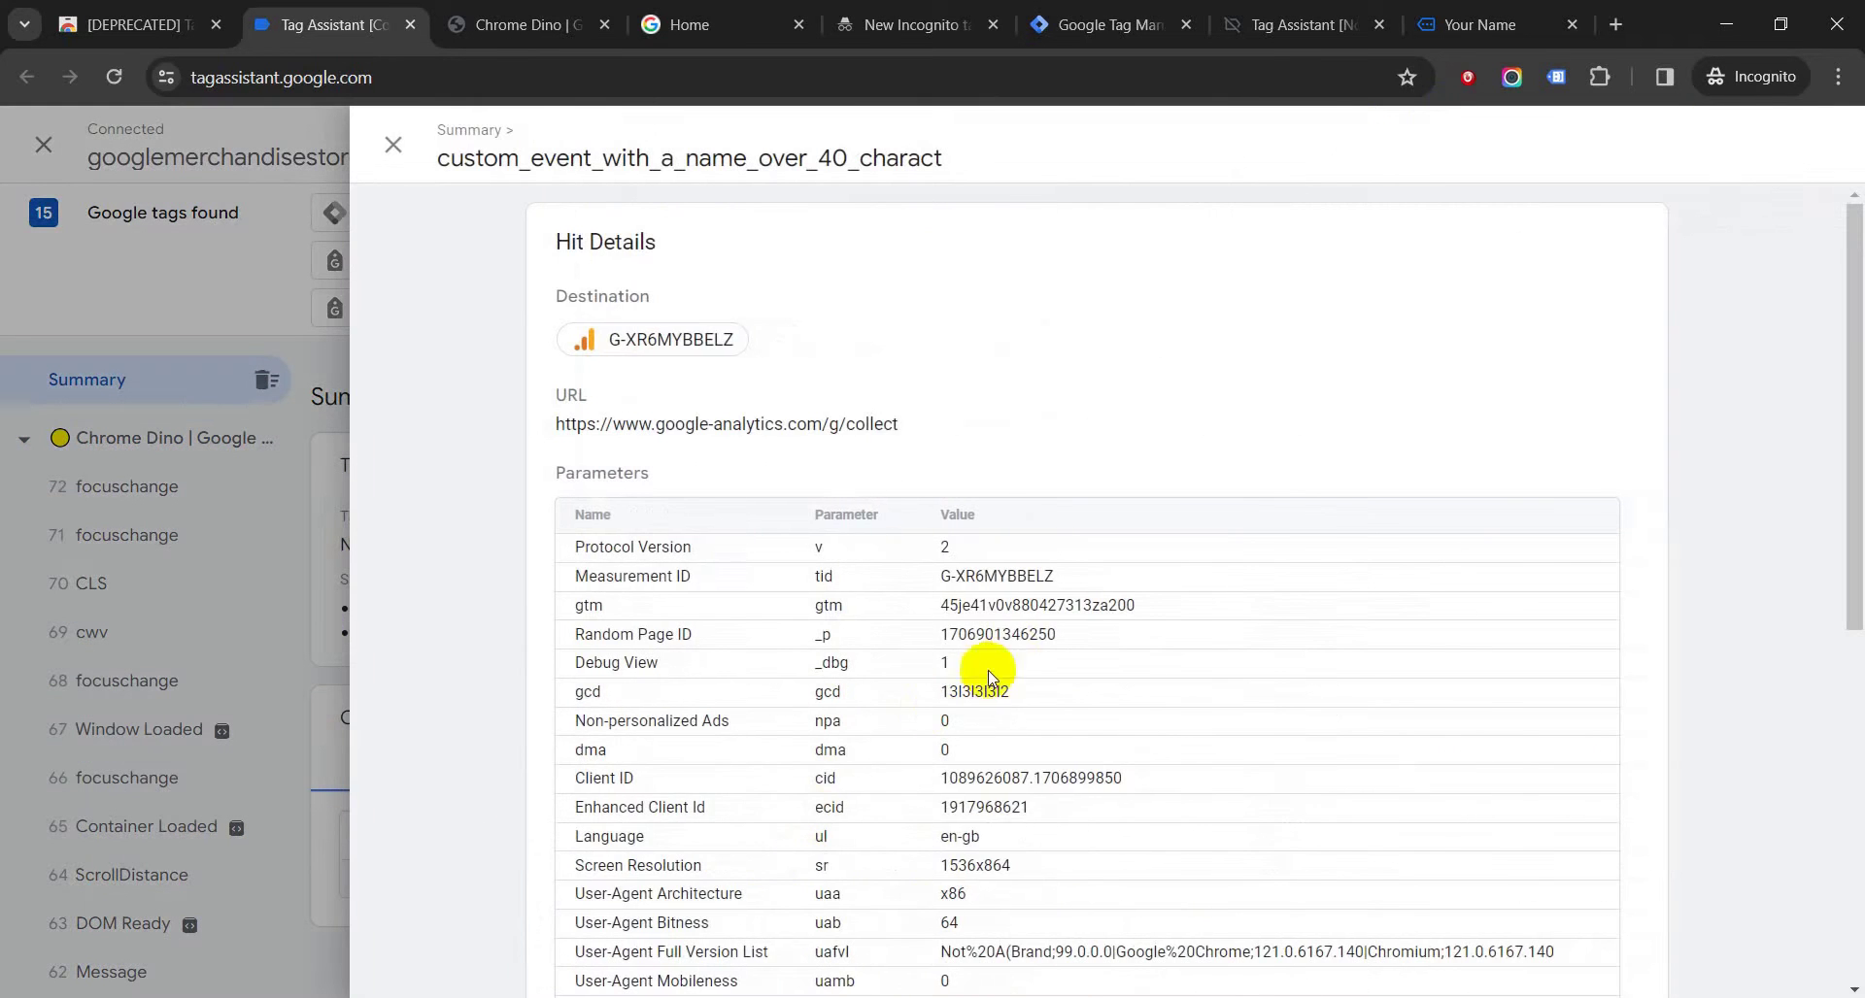
scroll(845, 428, "down", 7)
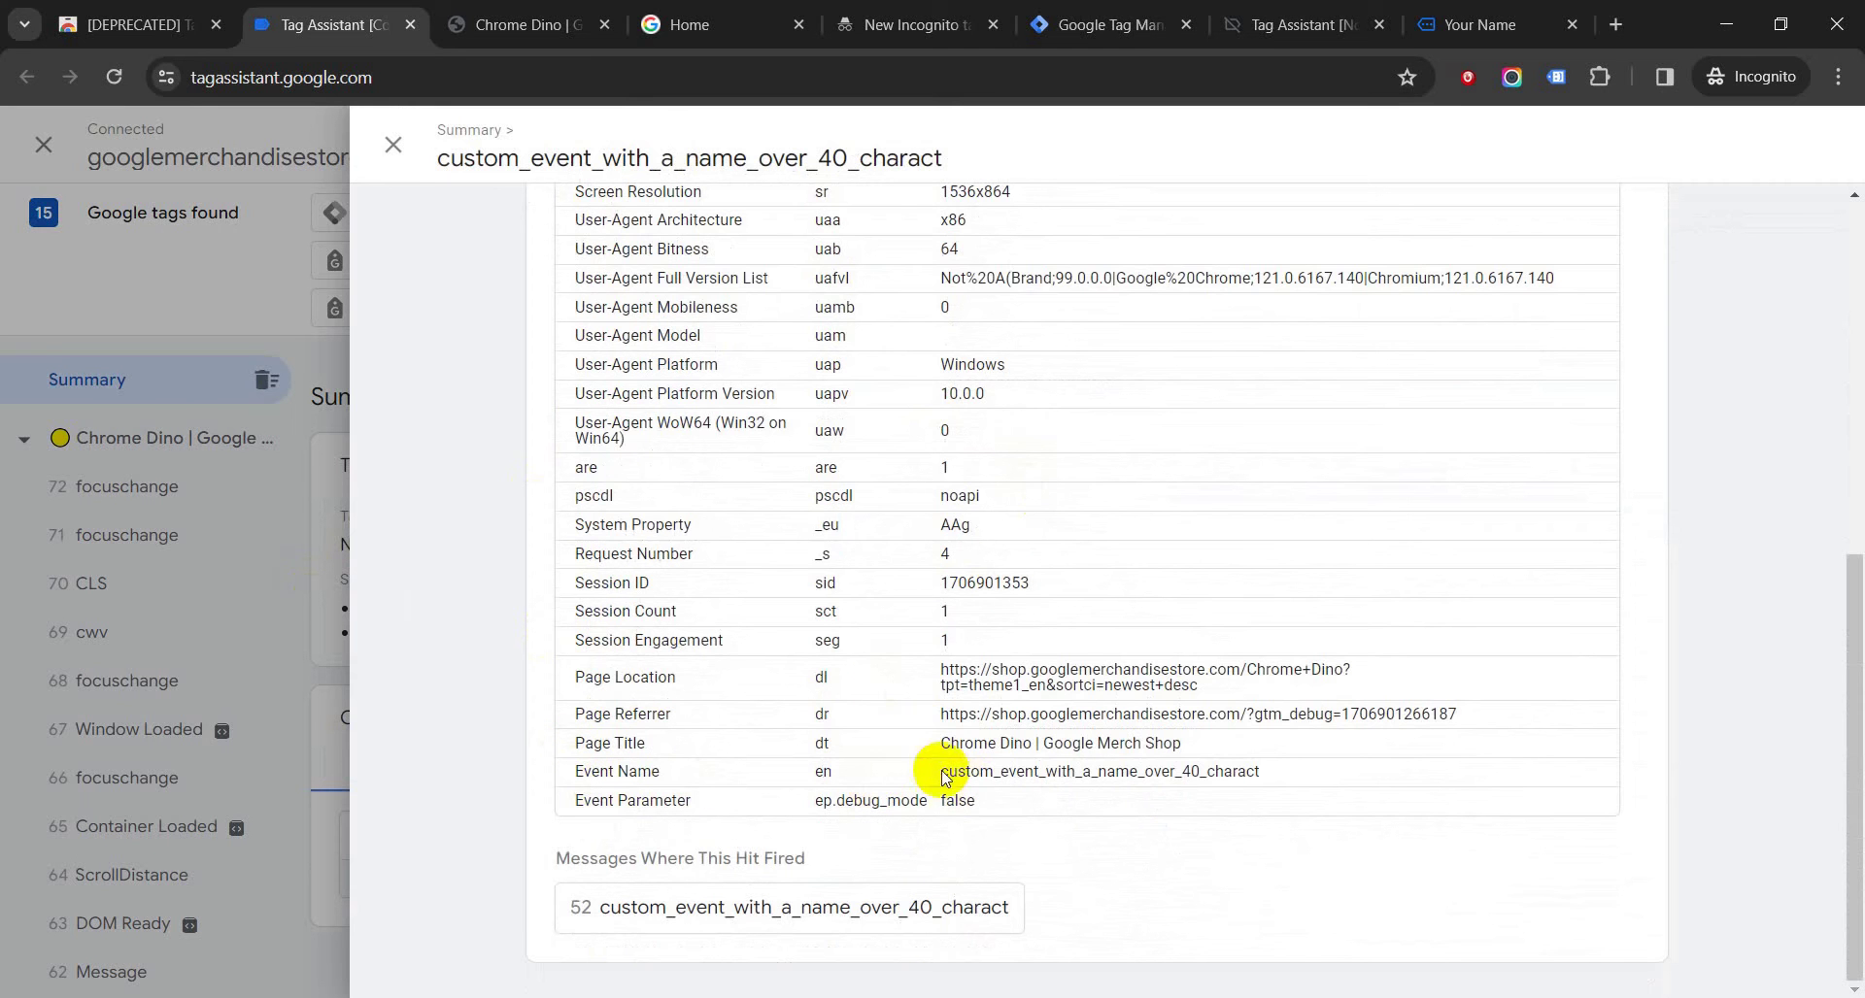
left_click_drag(938, 771, 1367, 772)
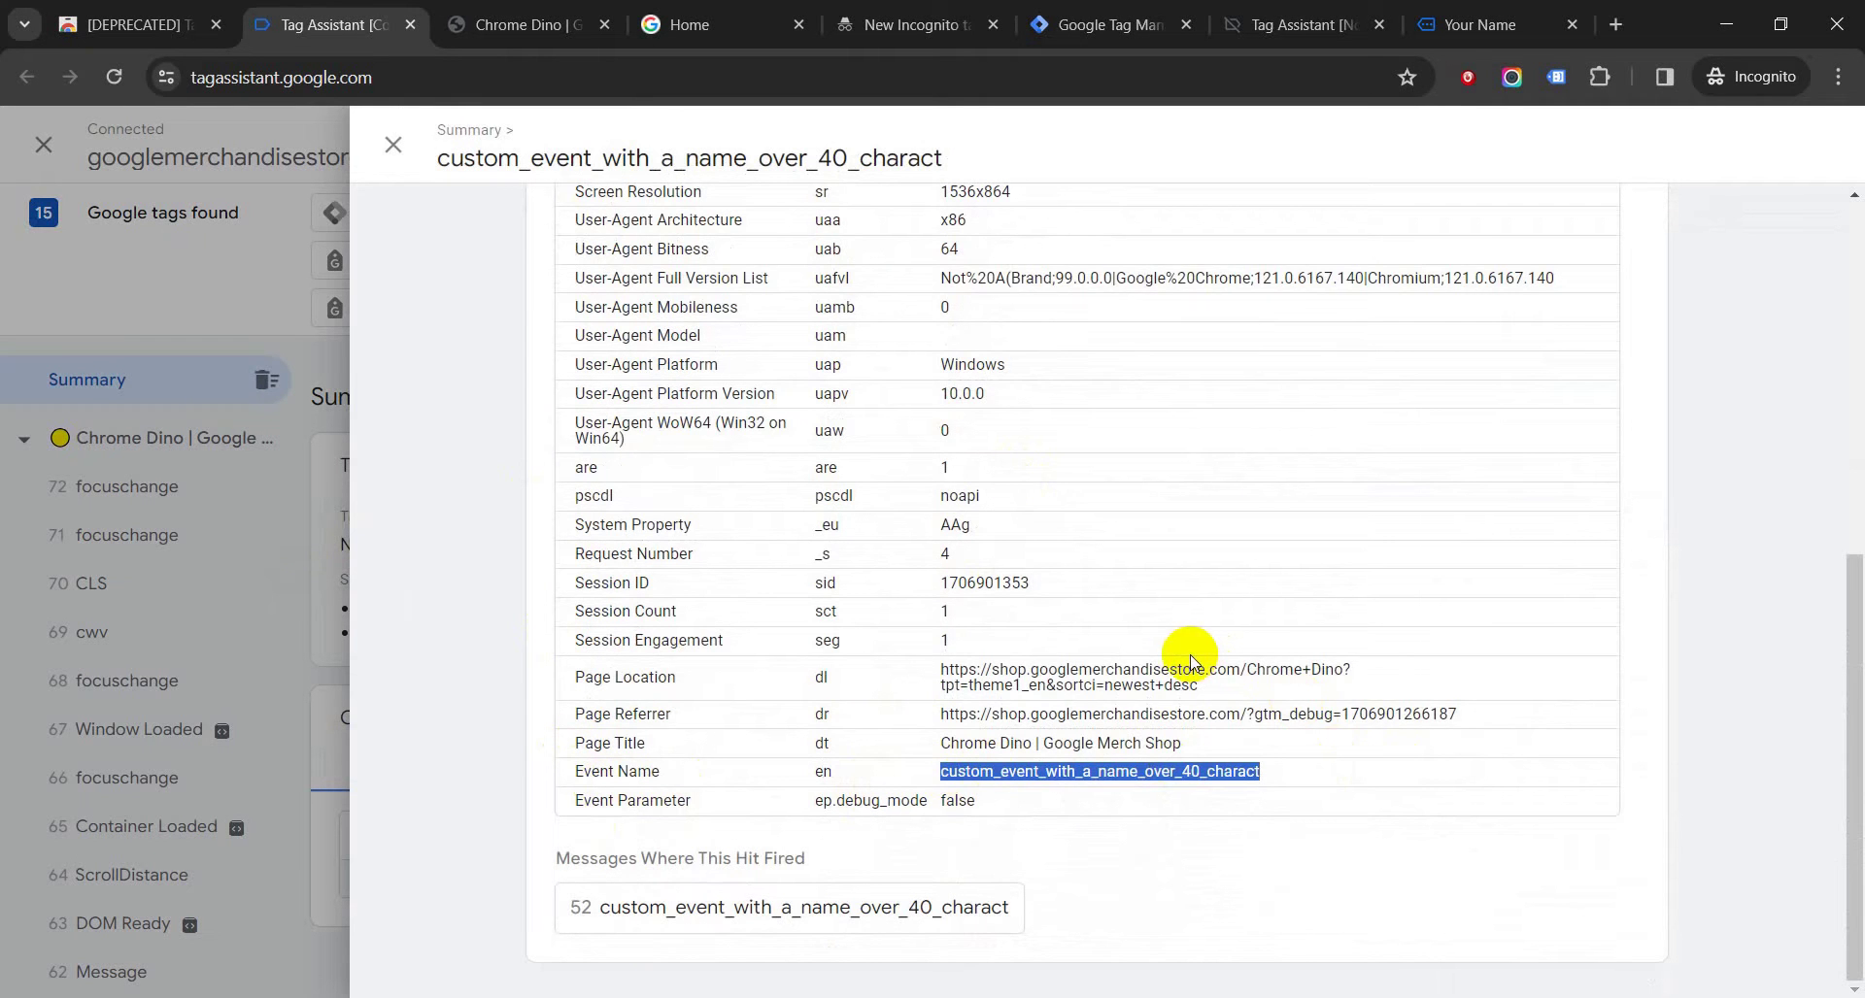
scroll(1193, 662, "up", 5)
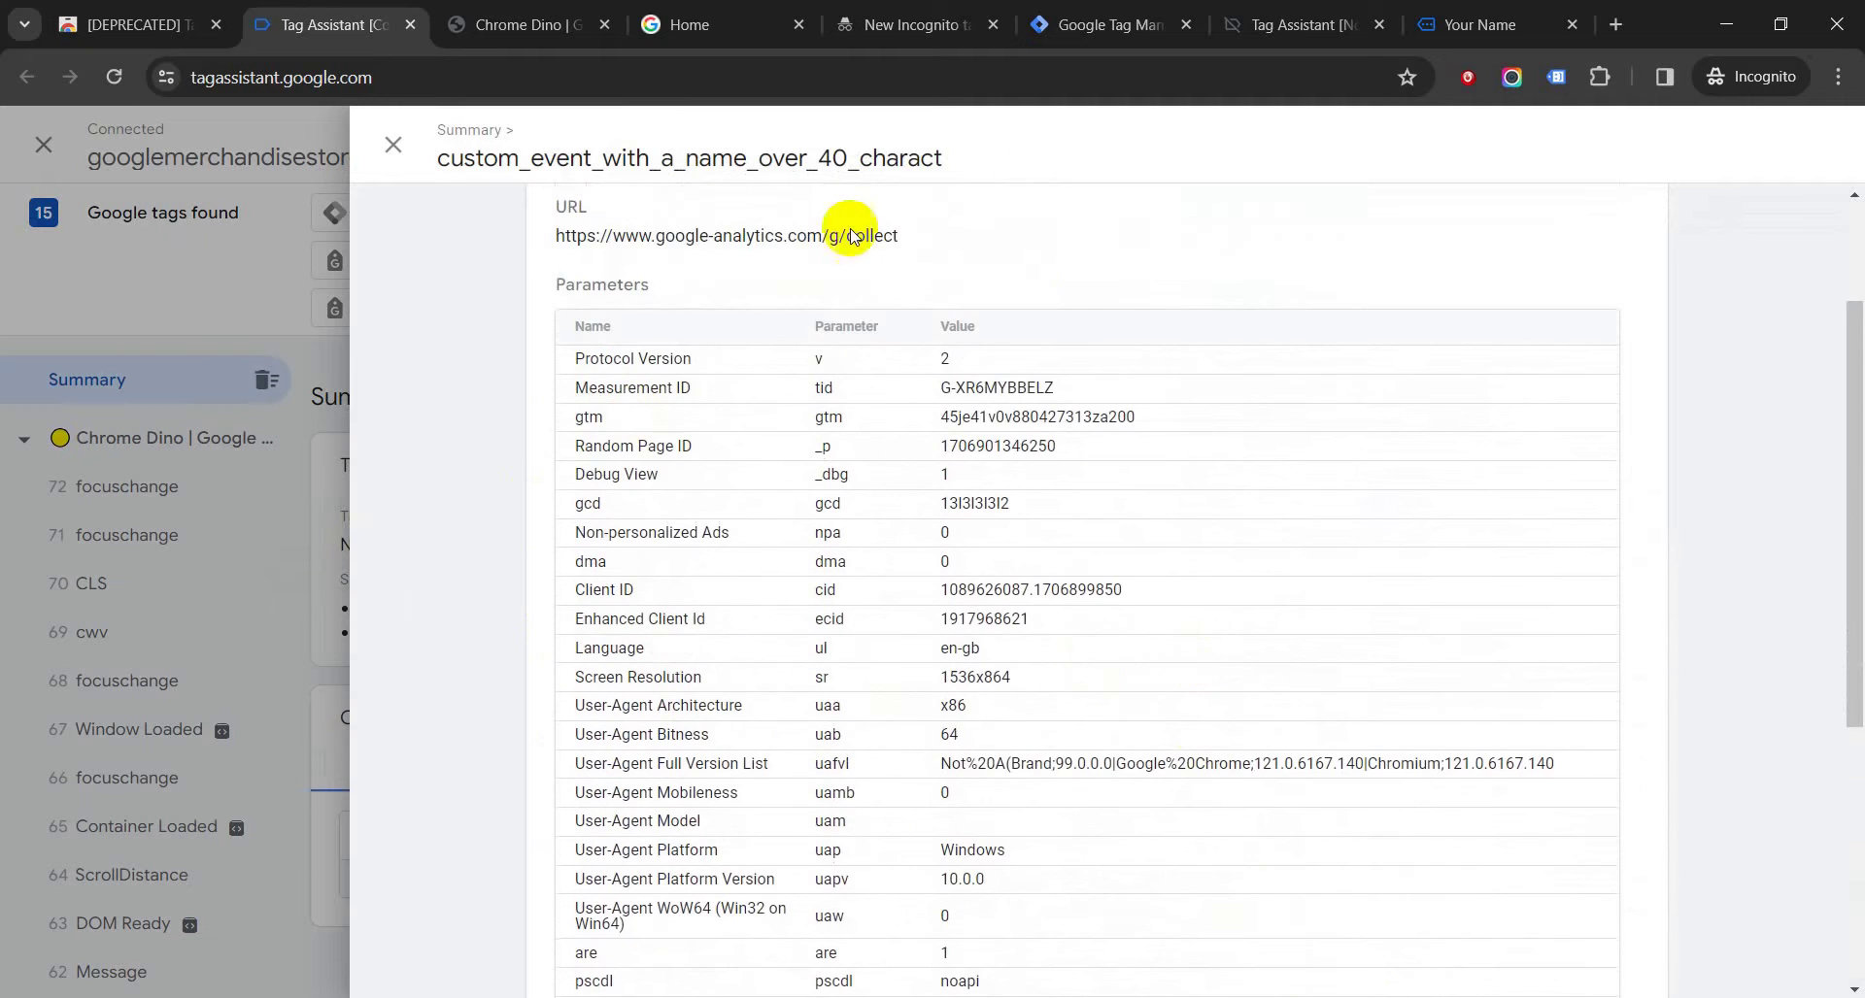
Close the hit details, show the Chrome Dino page details, and collapse the Chrome Dino and Home event lists.
left_click(247, 516)
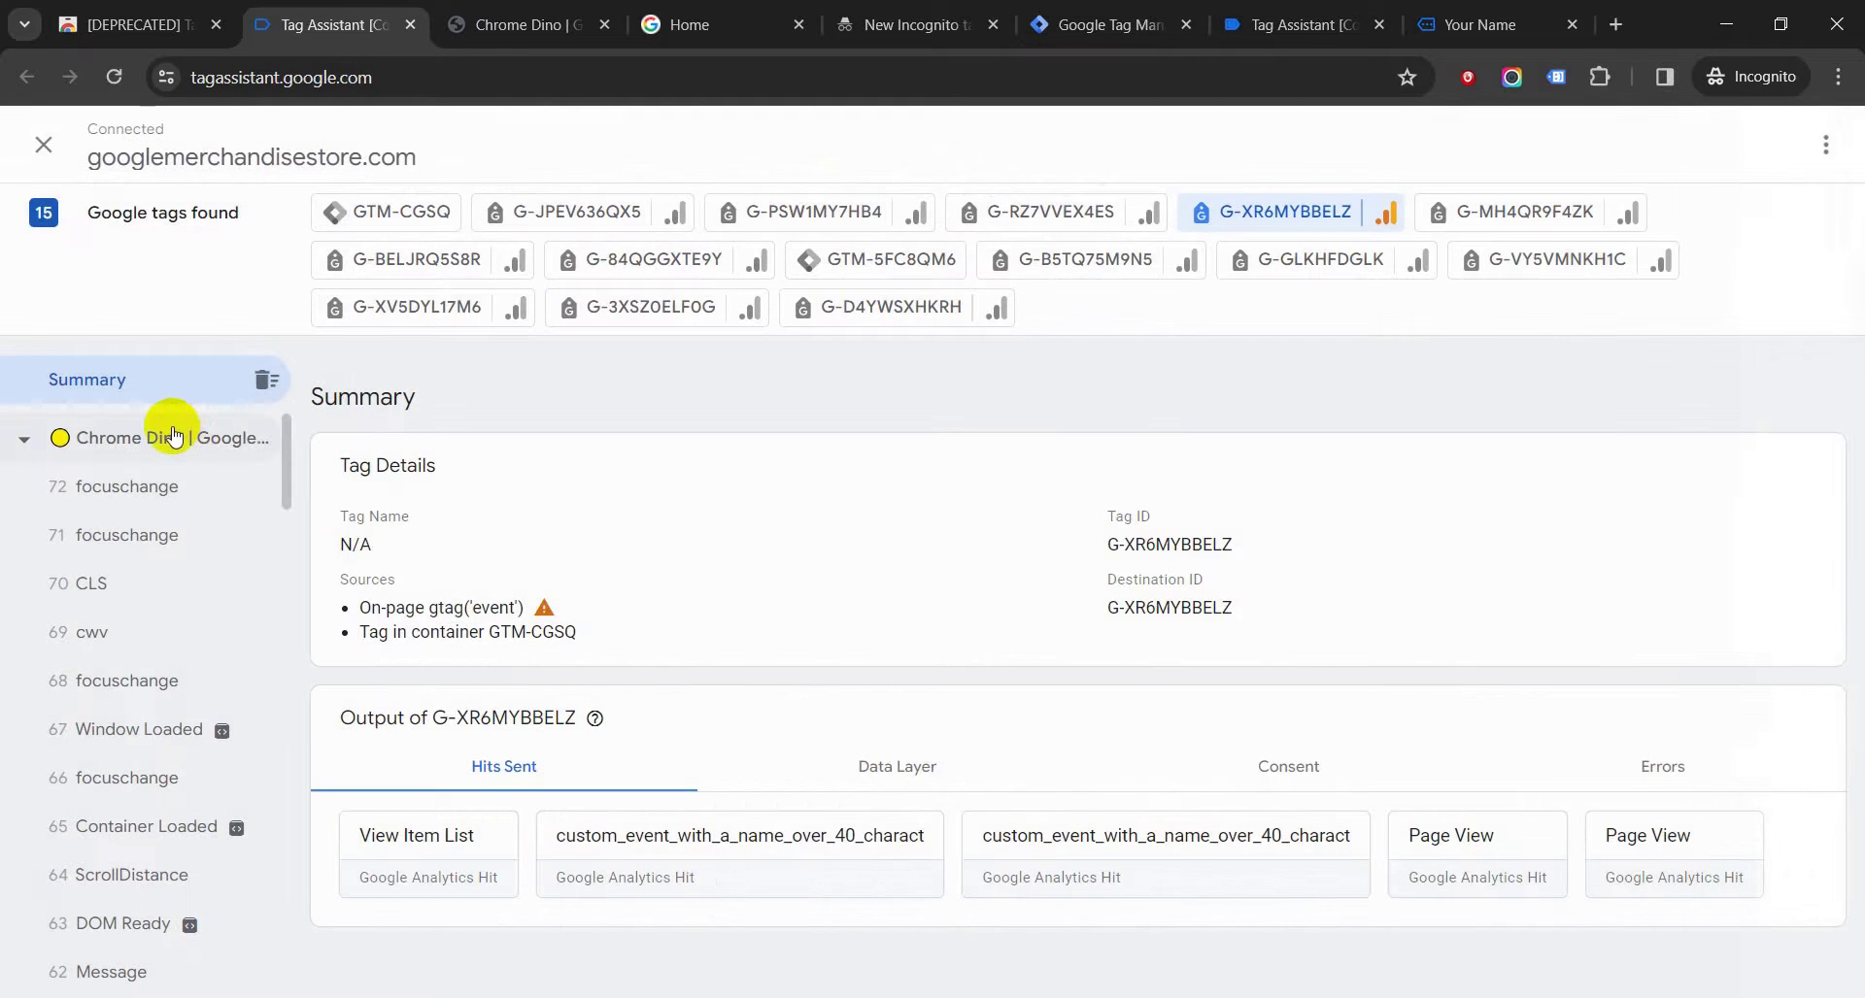
left_click(173, 434)
left_click(23, 438)
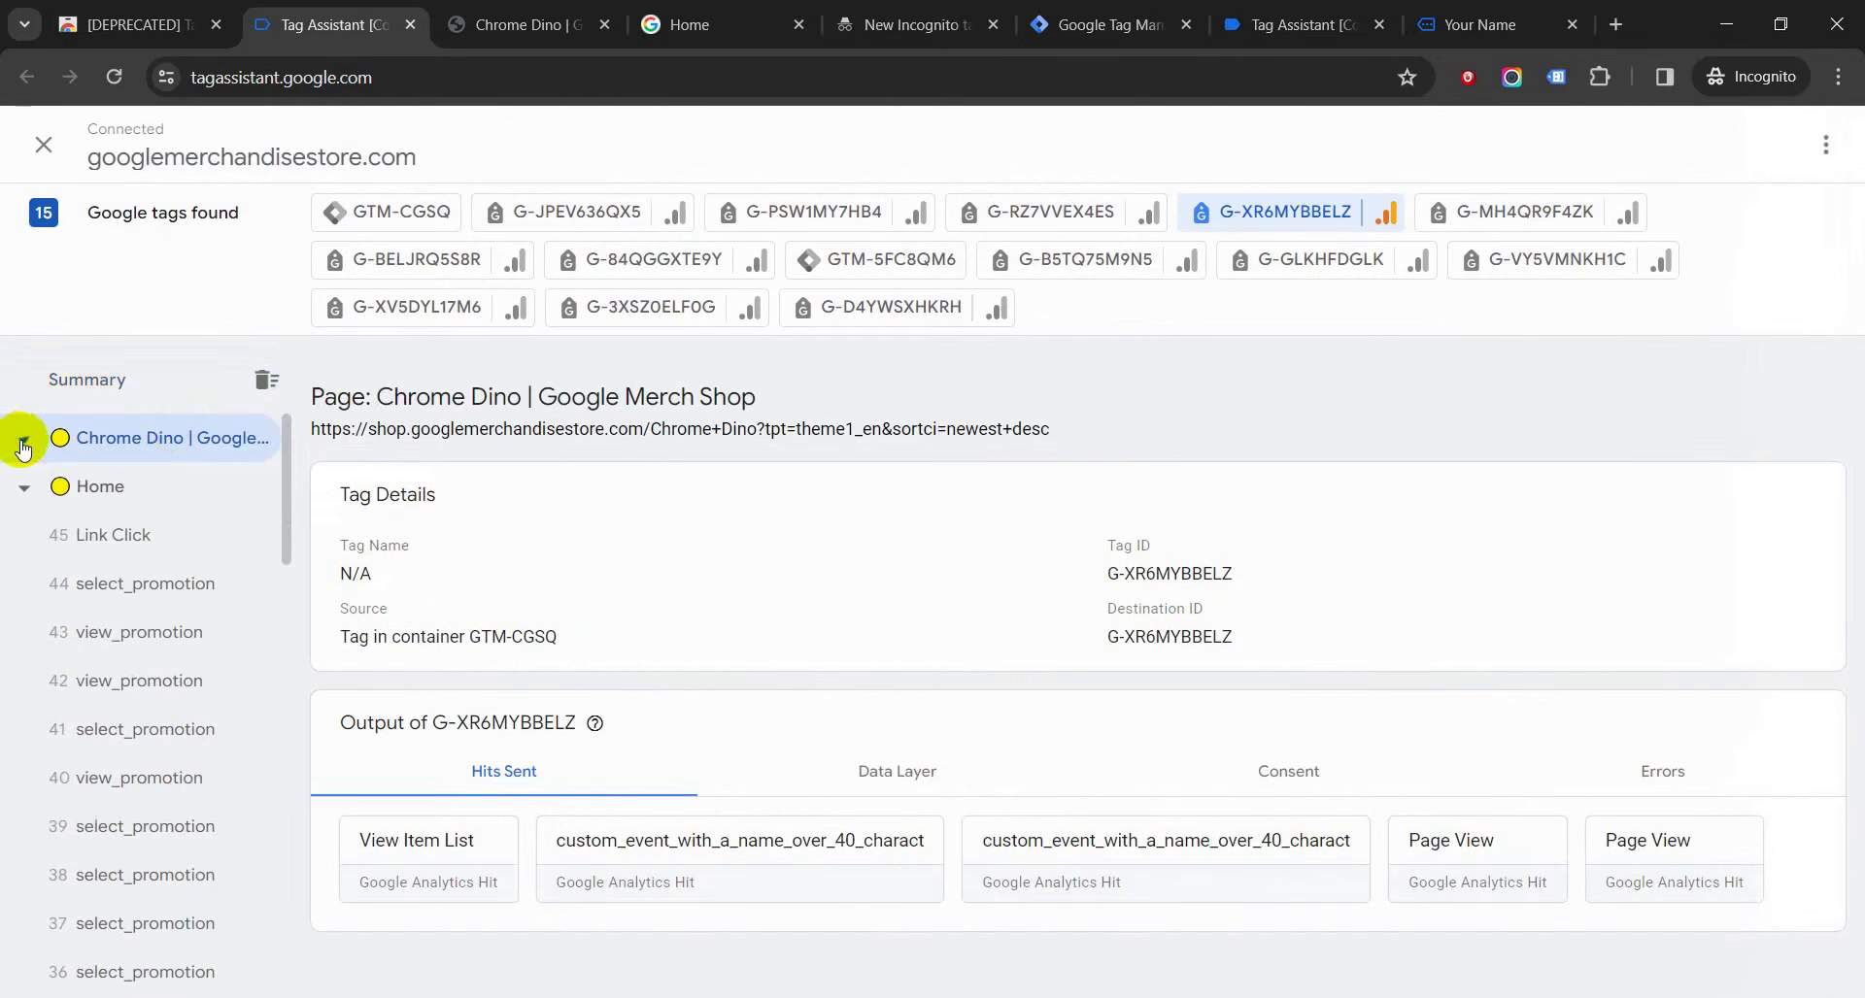
left_click(21, 489)
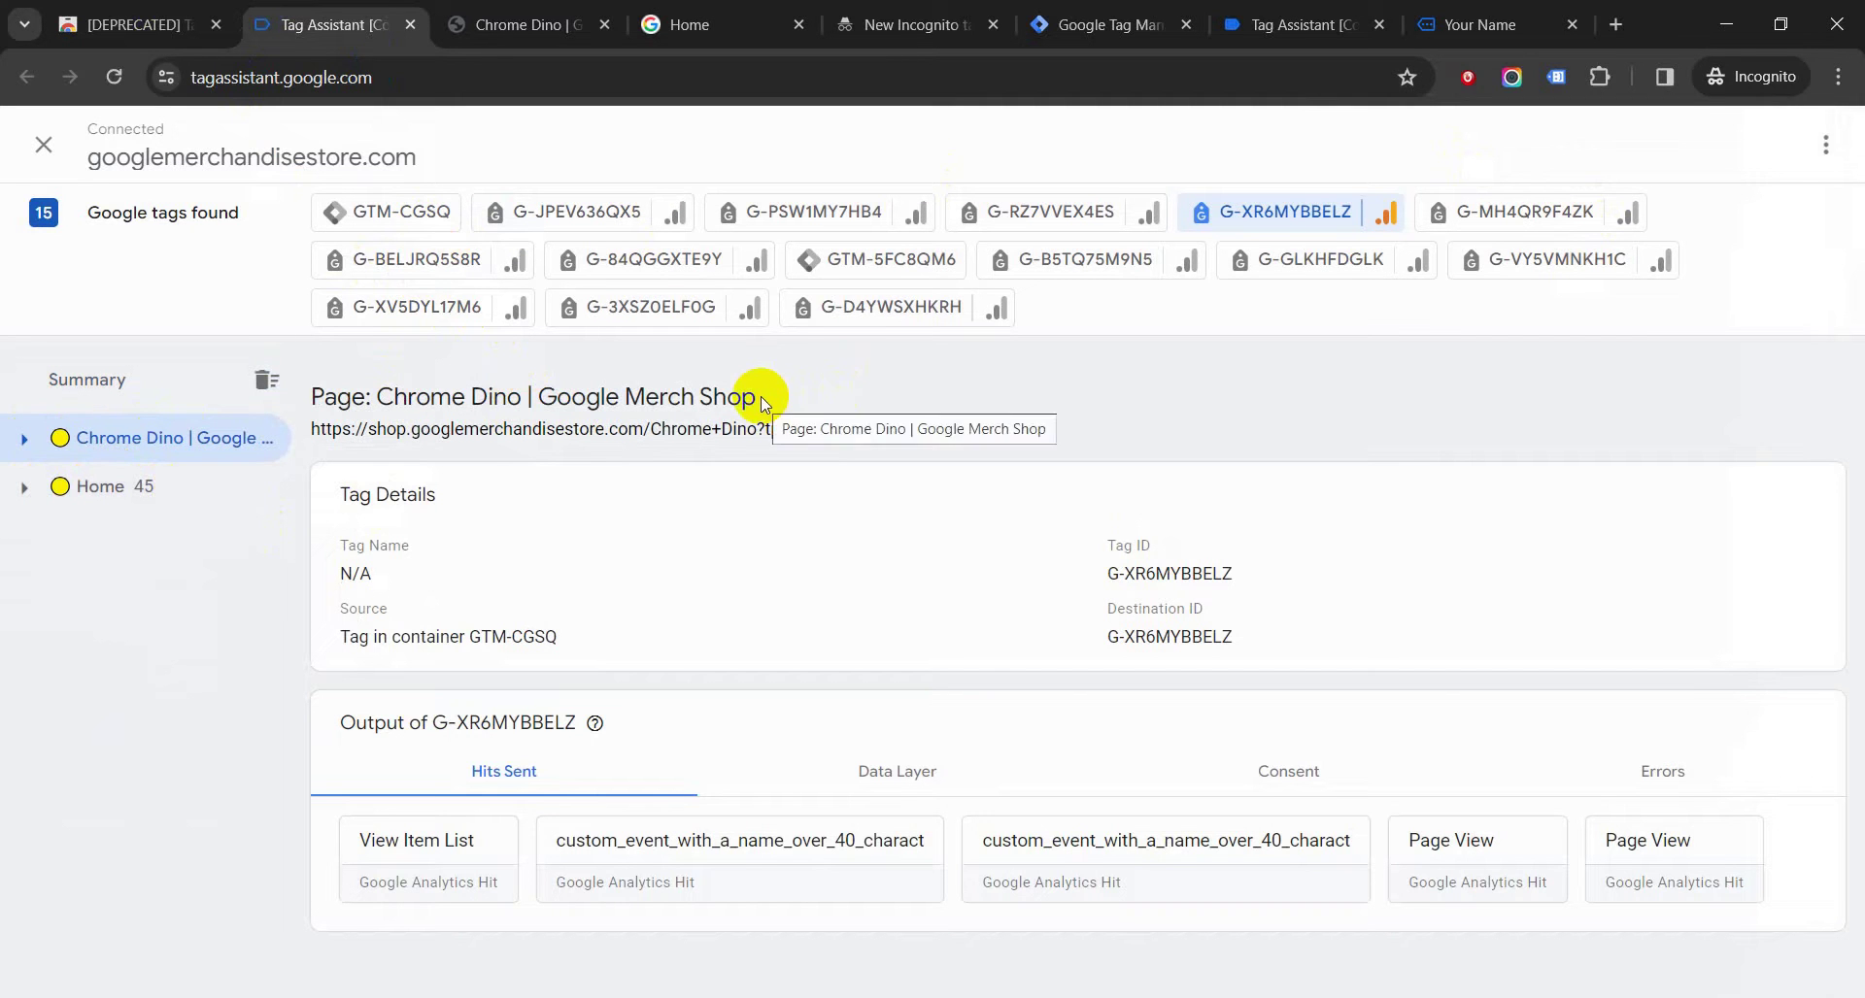
Select tag G-84QGGXTE9Y, then G-B5TQ75M9N5 to see its single Page View hit from GTM-CGSQ.
left_click(606, 268)
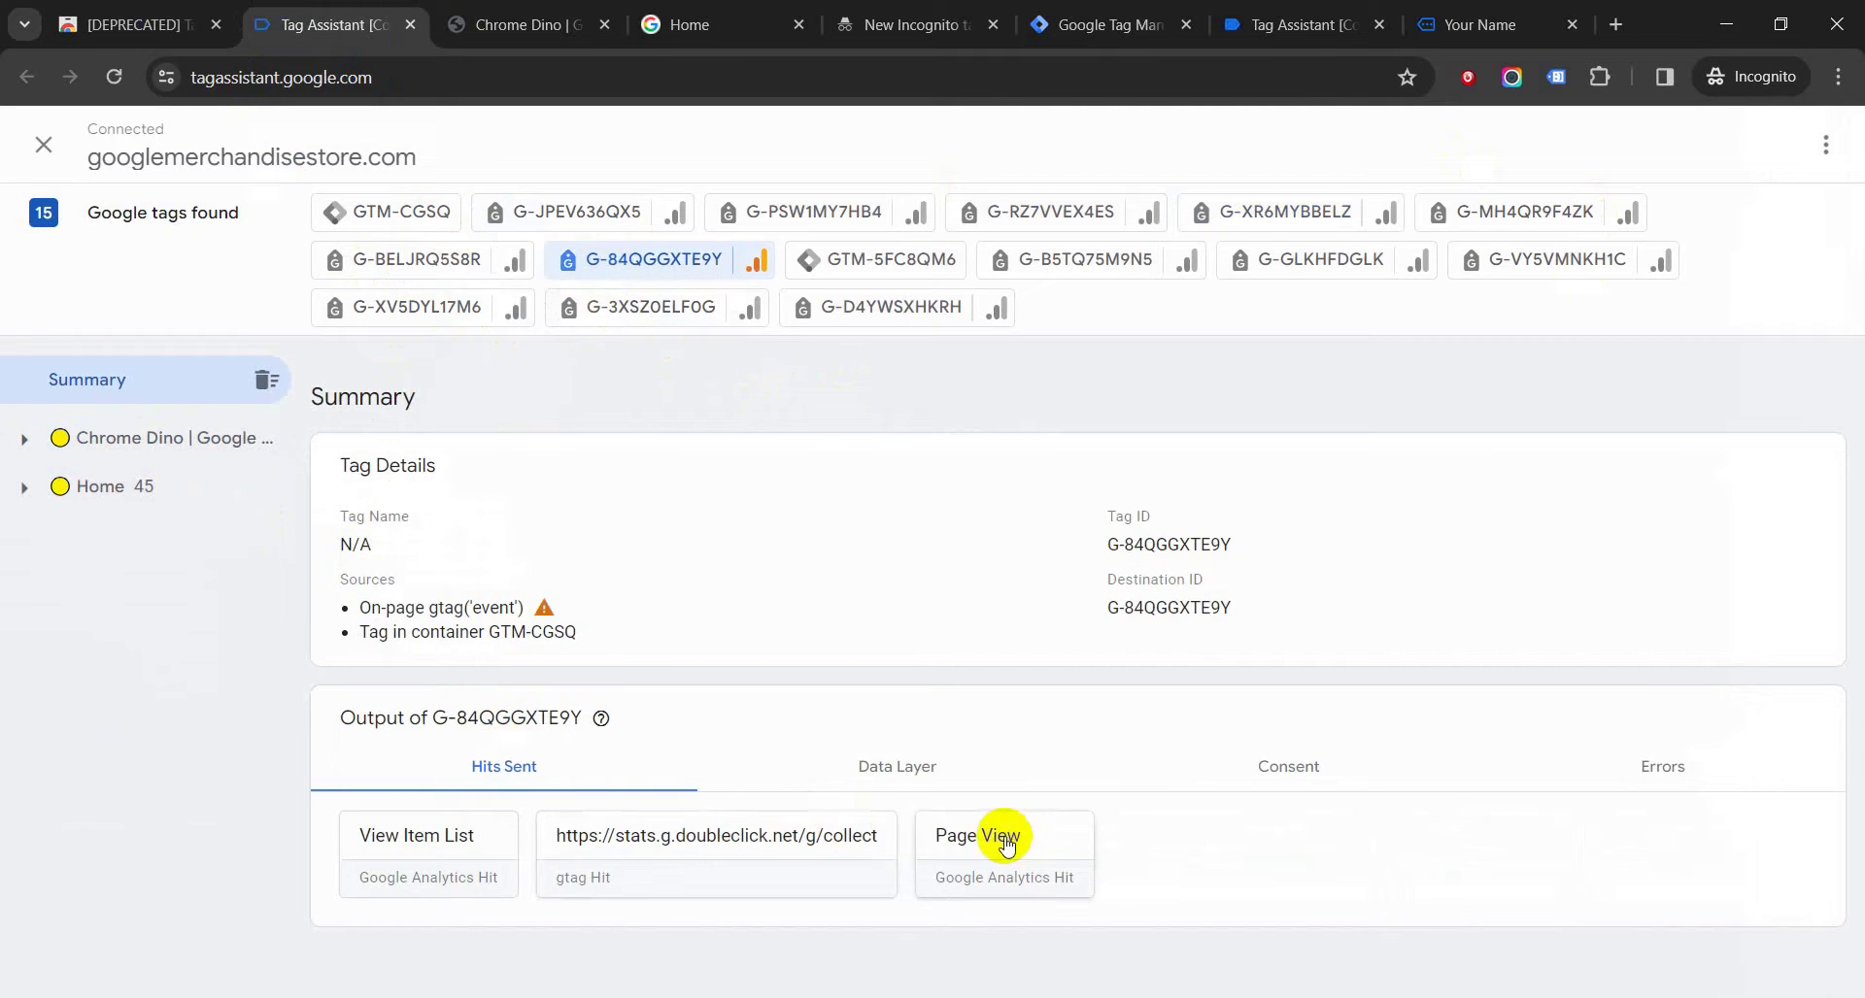
left_click(1085, 279)
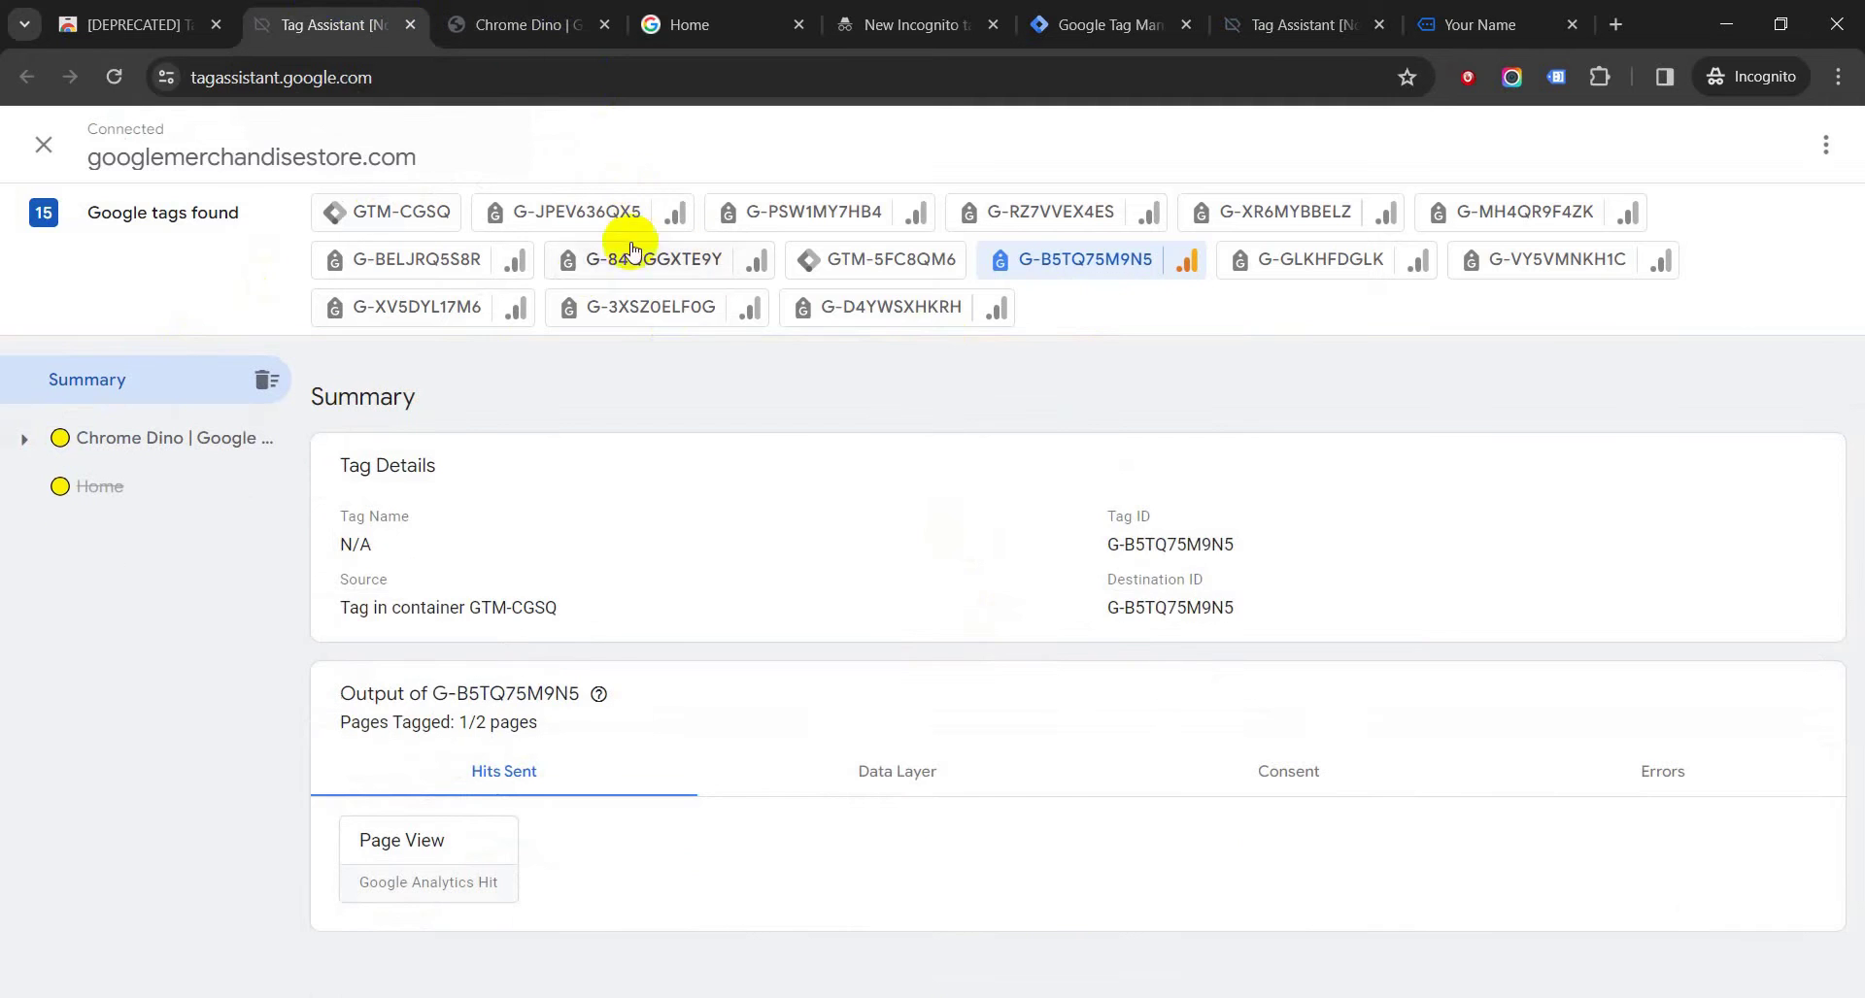
Check tag G-D4YWSXHKRH, then the debug status of containers GTM-CGSQ and GTM-5FC8QM6.
left_click(830, 309)
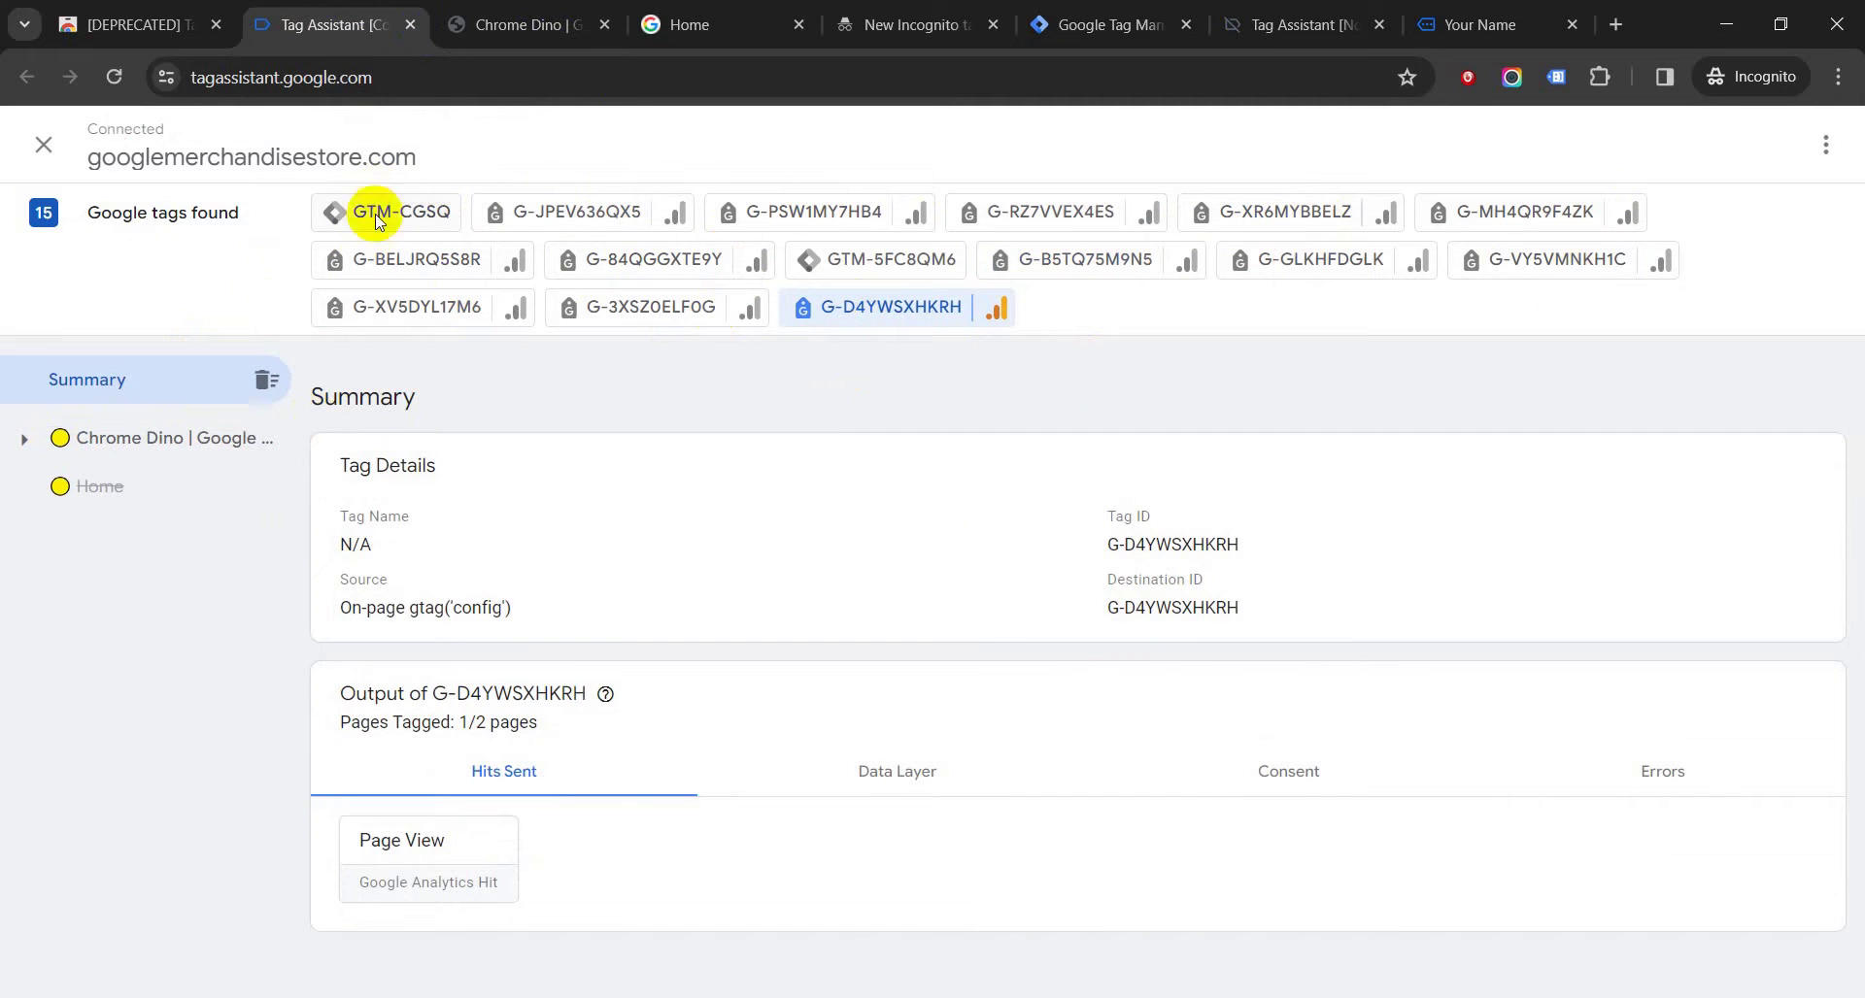
left_click(406, 211)
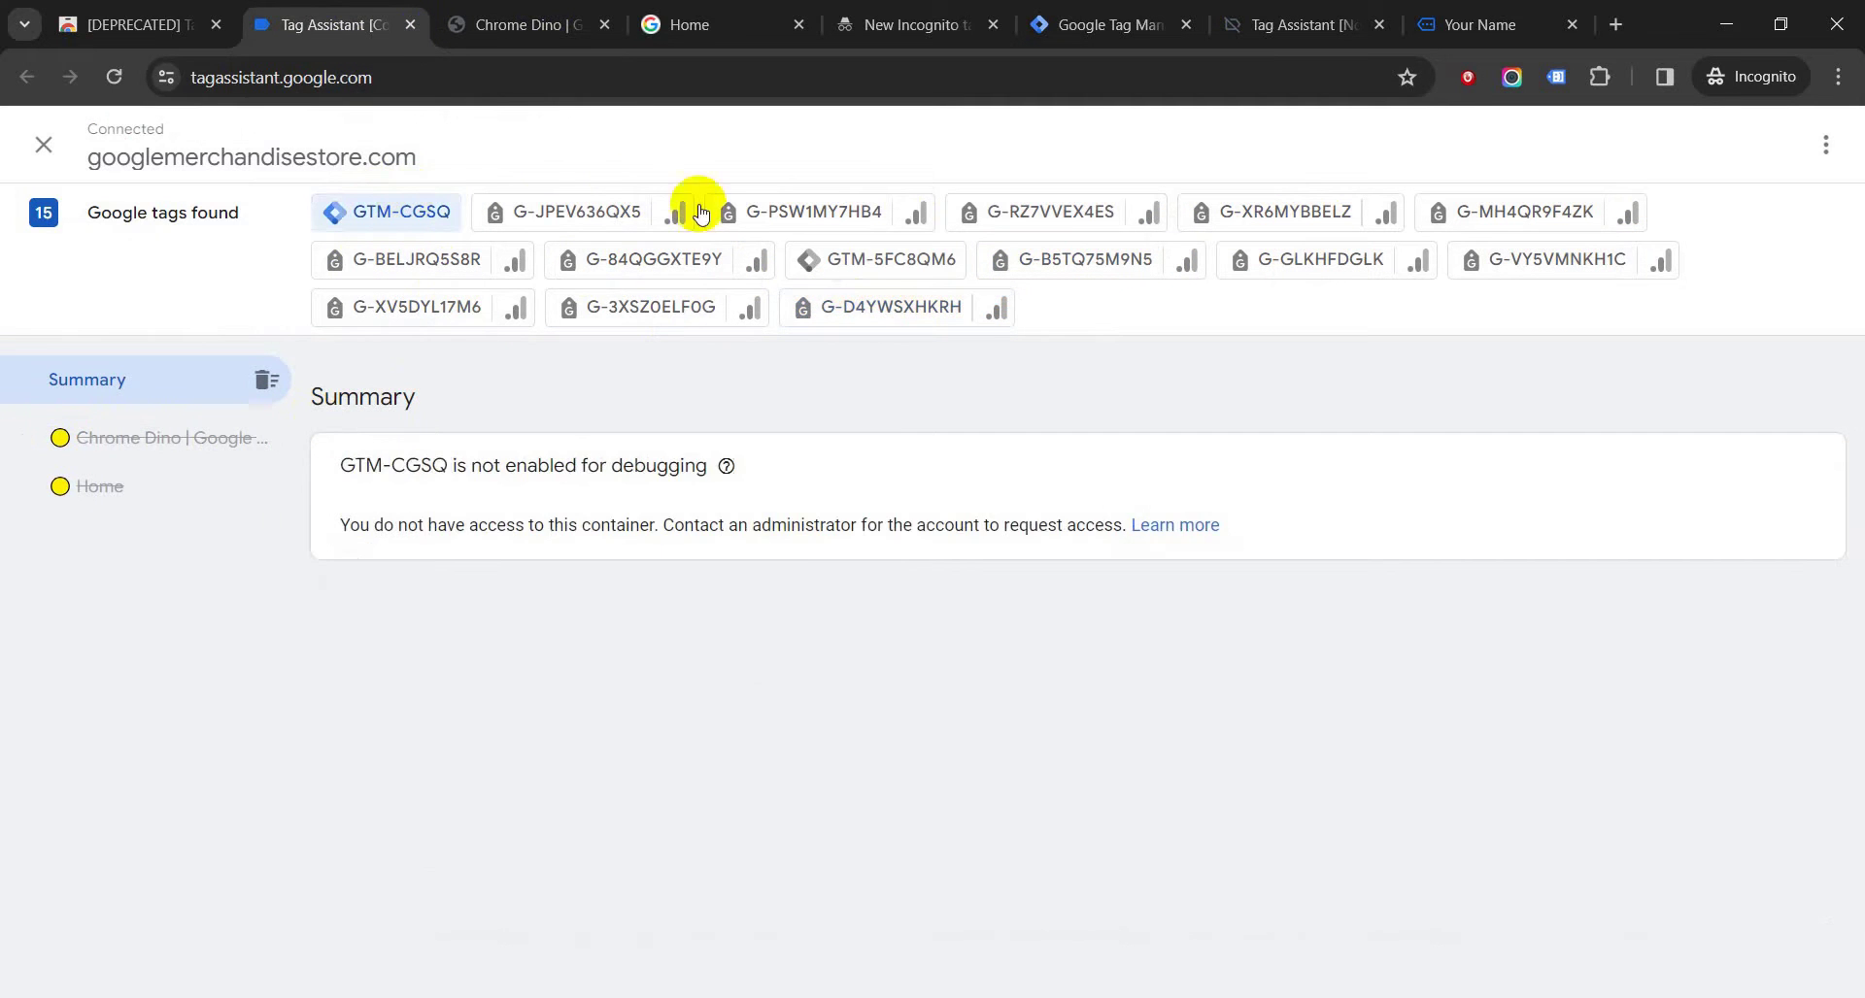
left_click(903, 260)
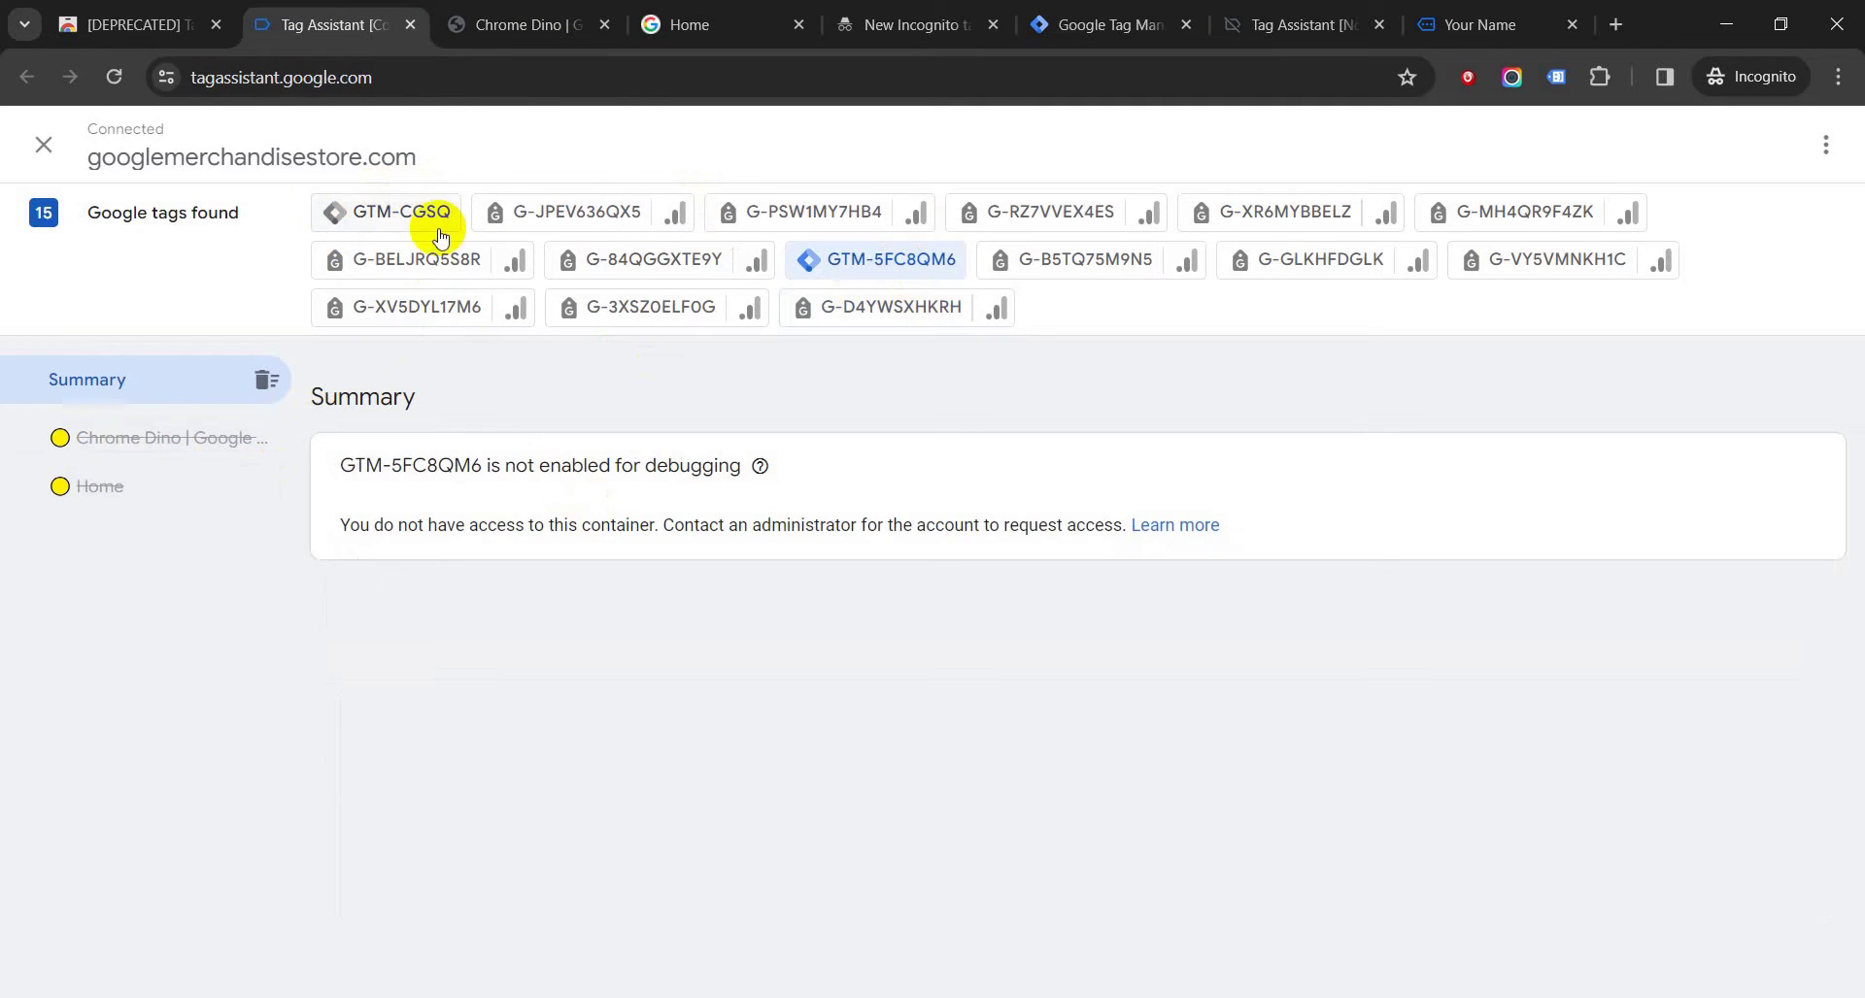
Step through tags G-JPEV636QX5, G-PSW1MY7HB4, G-RZ7VVEX4ES and G-XR6MYBBELZ to G-MH4QR9F4ZK.
left_click(593, 211)
left_click(802, 206)
left_click(1030, 209)
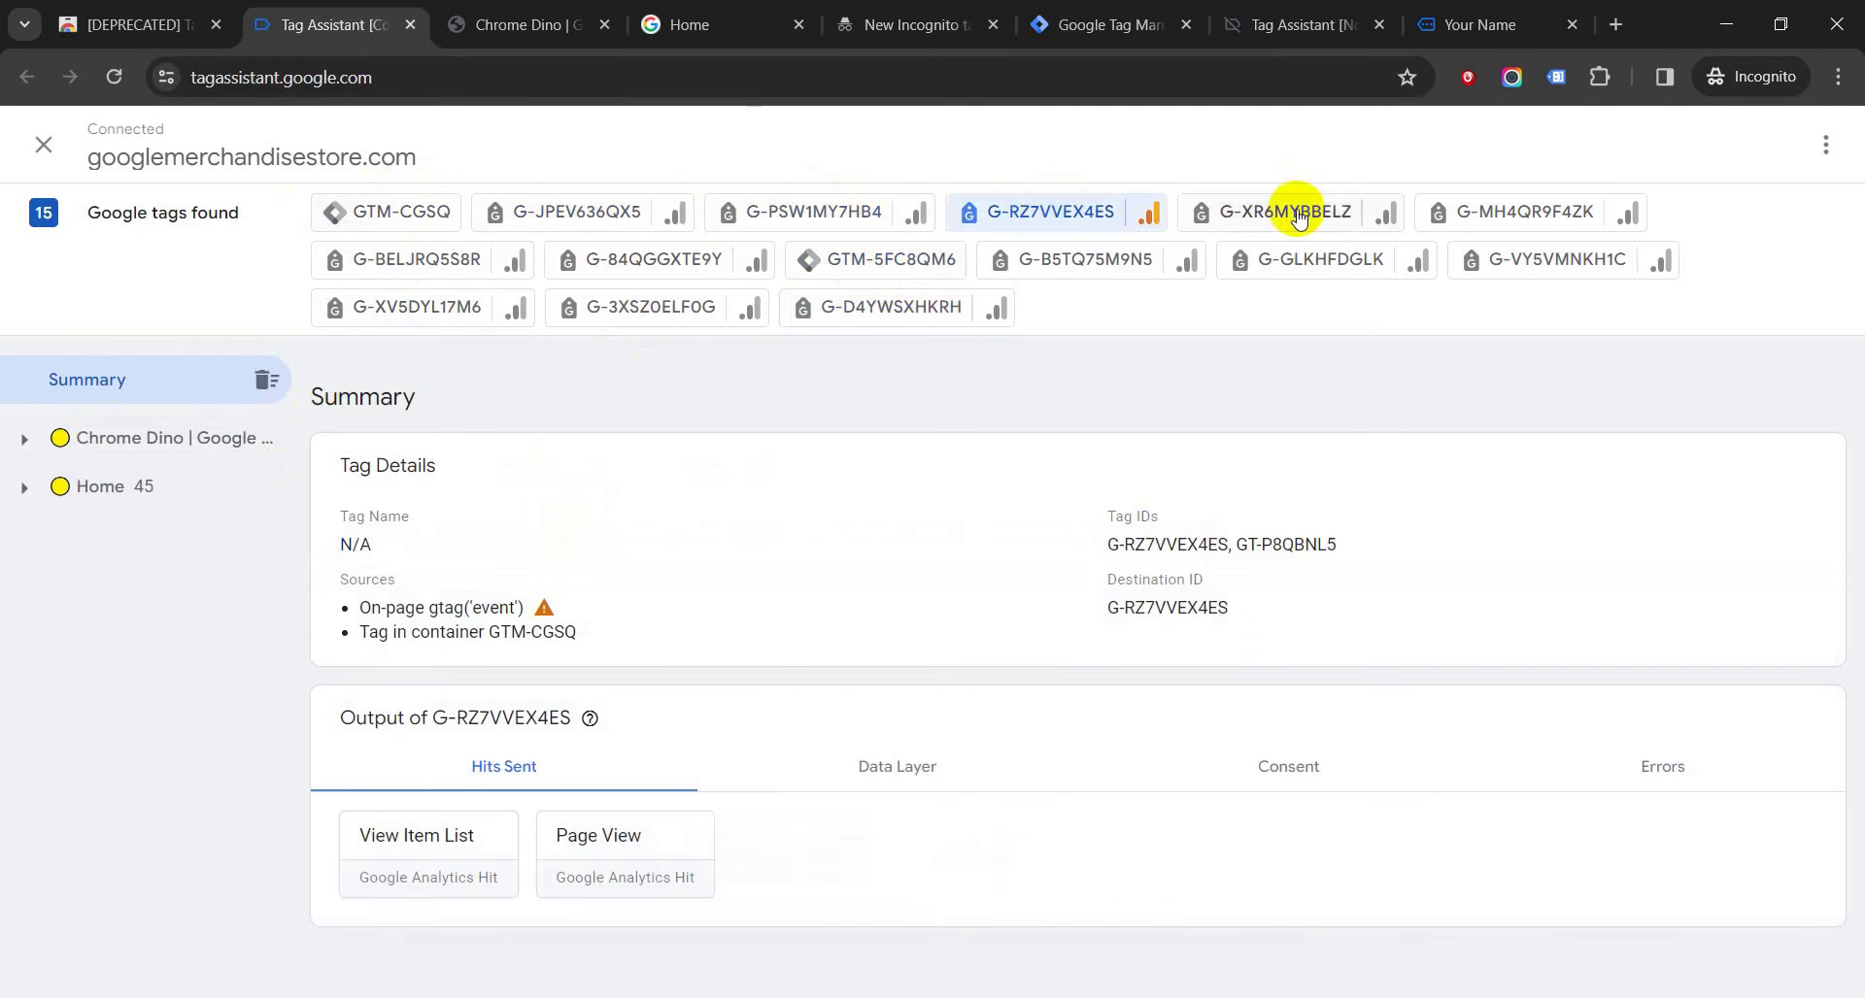
left_click(1297, 209)
left_click(1535, 216)
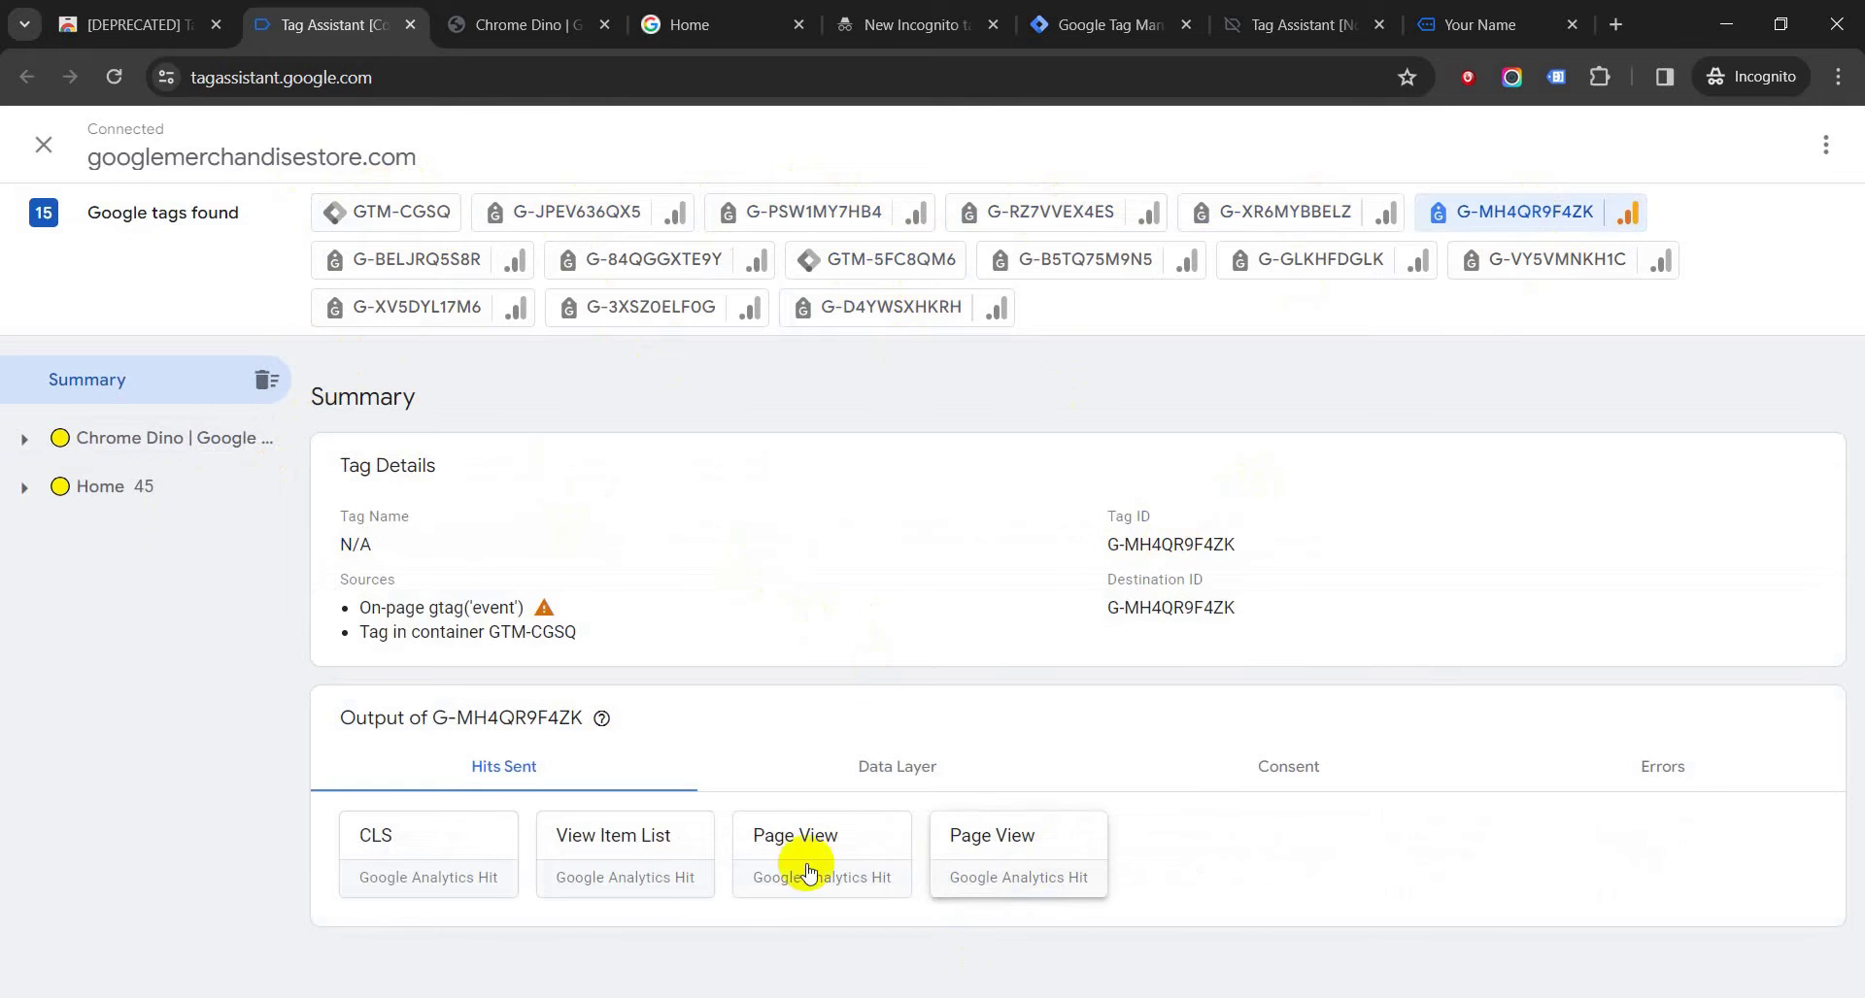
Scroll through the second Page View hit's parameters, then switch to the Chrome Dino shop page.
left_click(966, 855)
scroll(1090, 532, "down", 8)
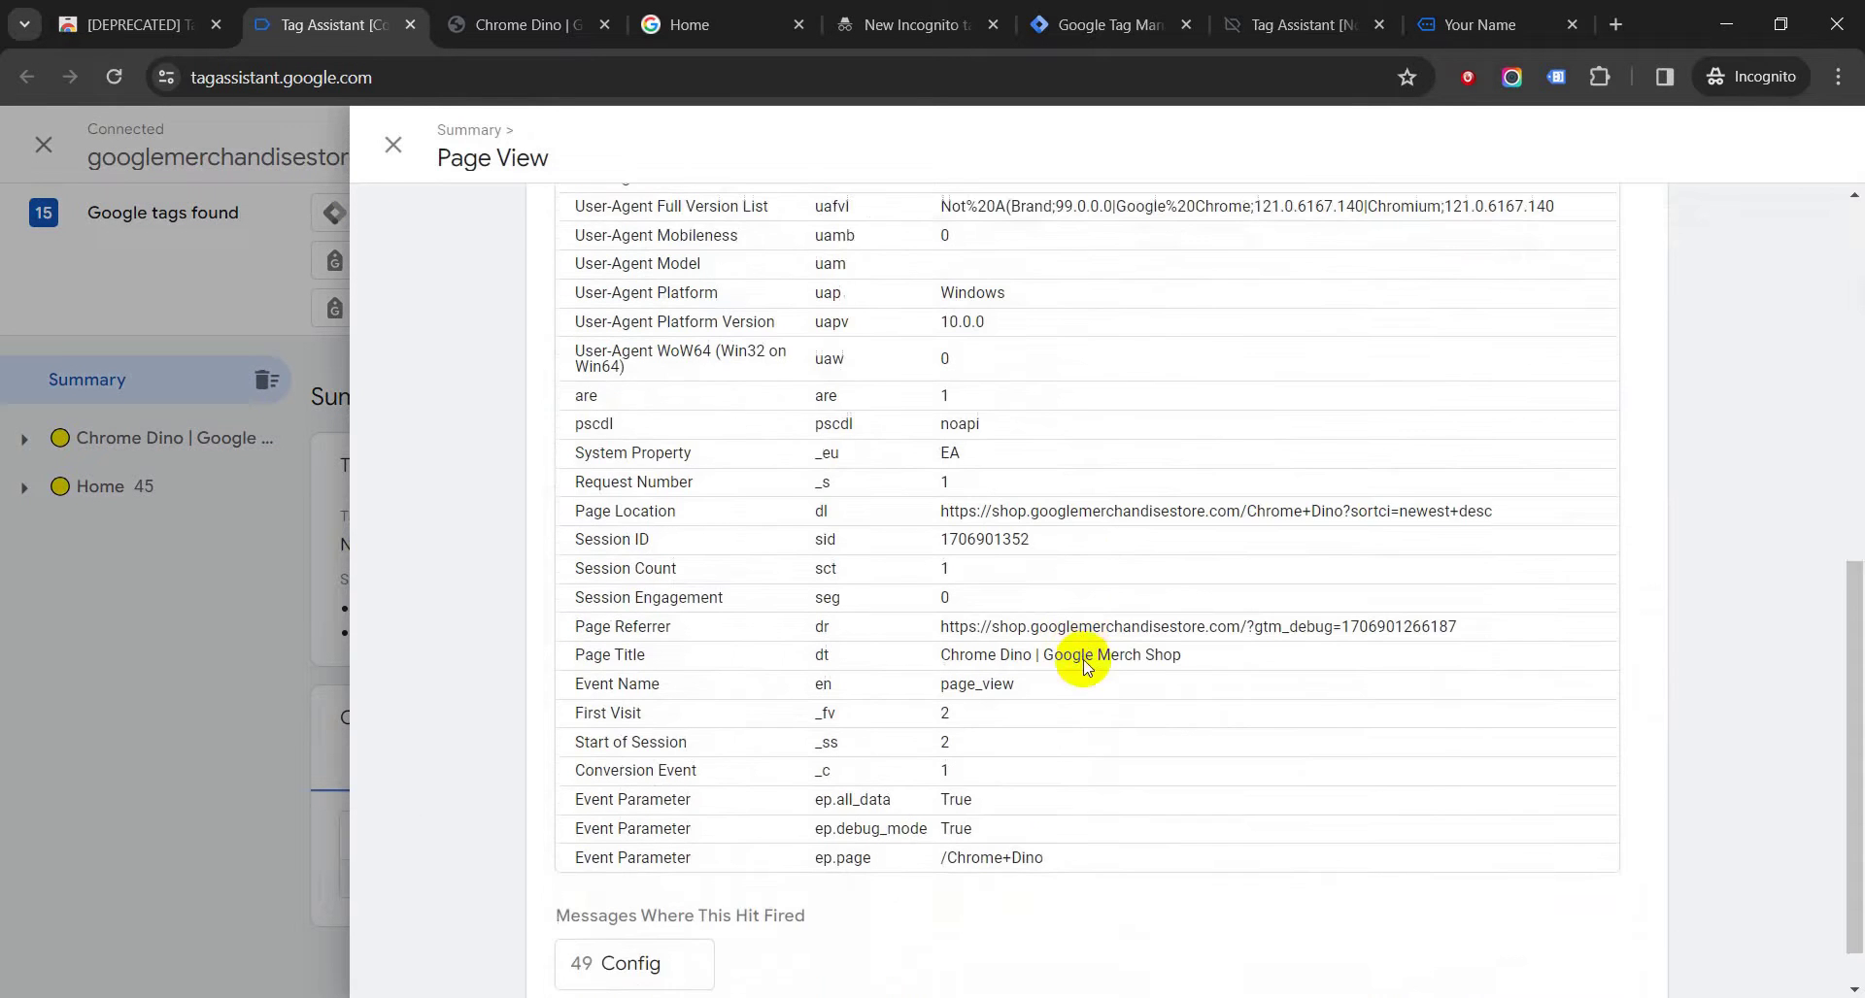
scroll(1004, 871, "up", 10)
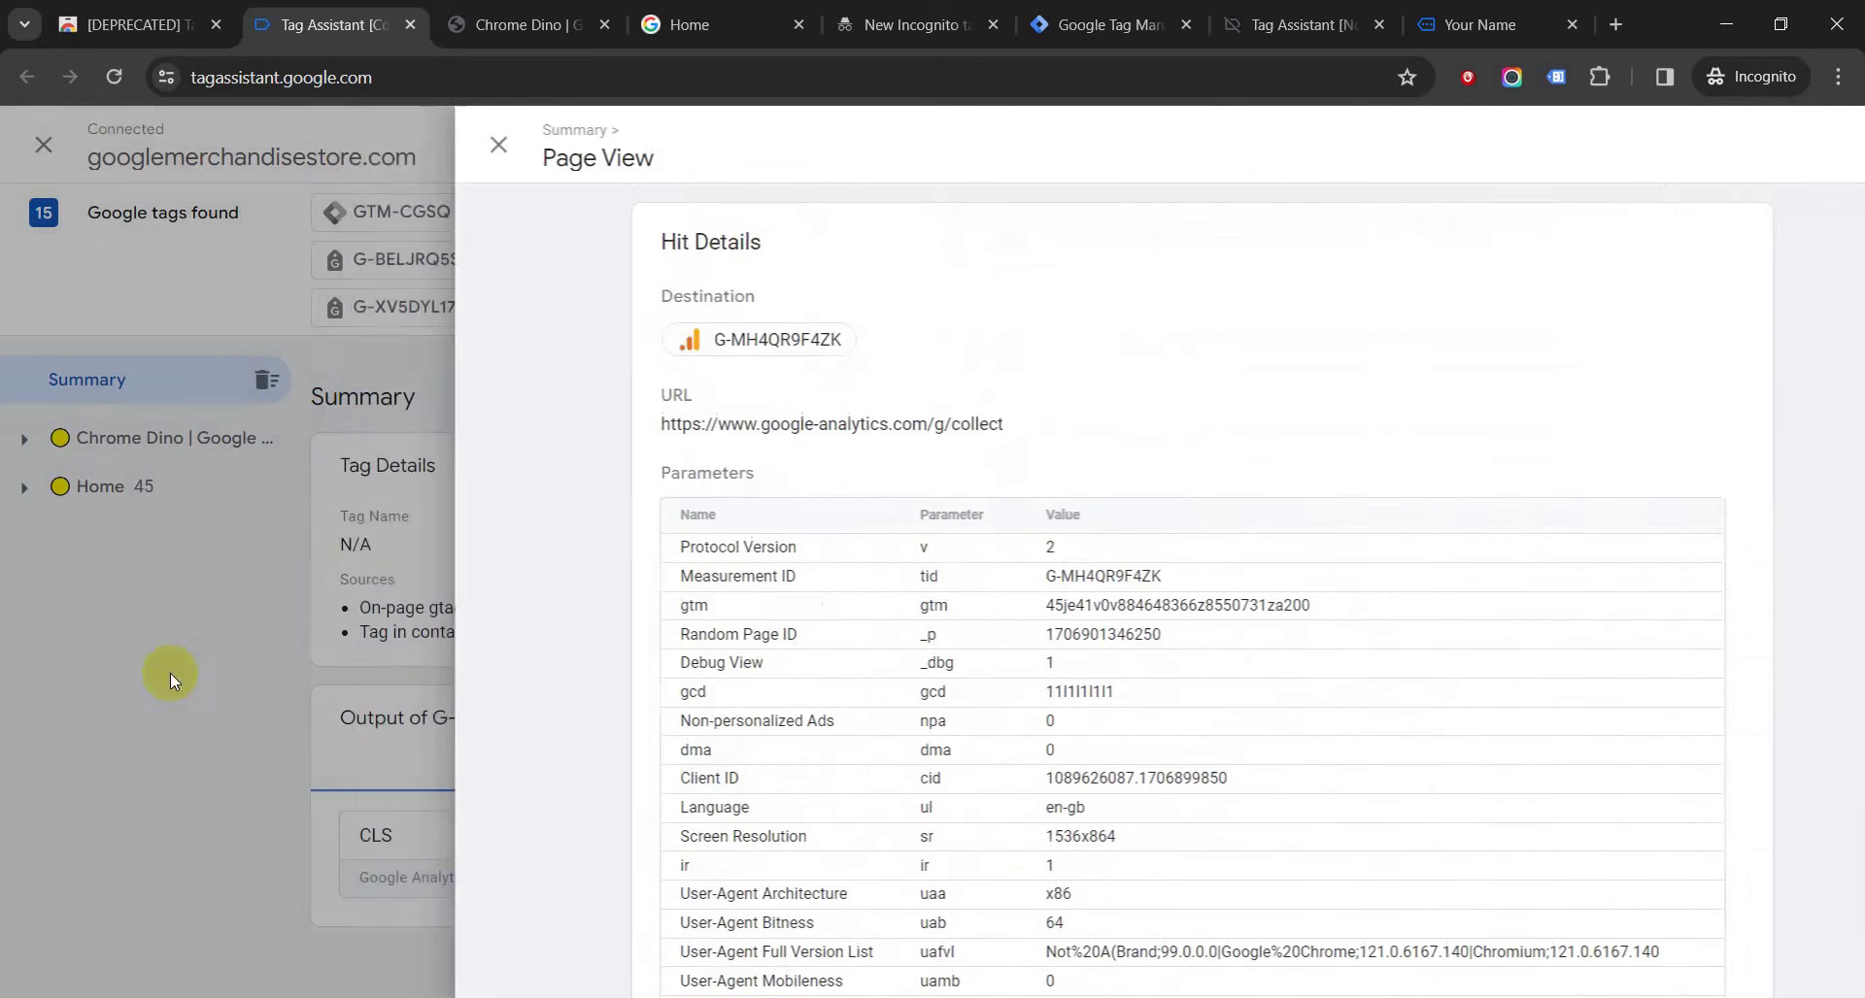
left_click(522, 10)
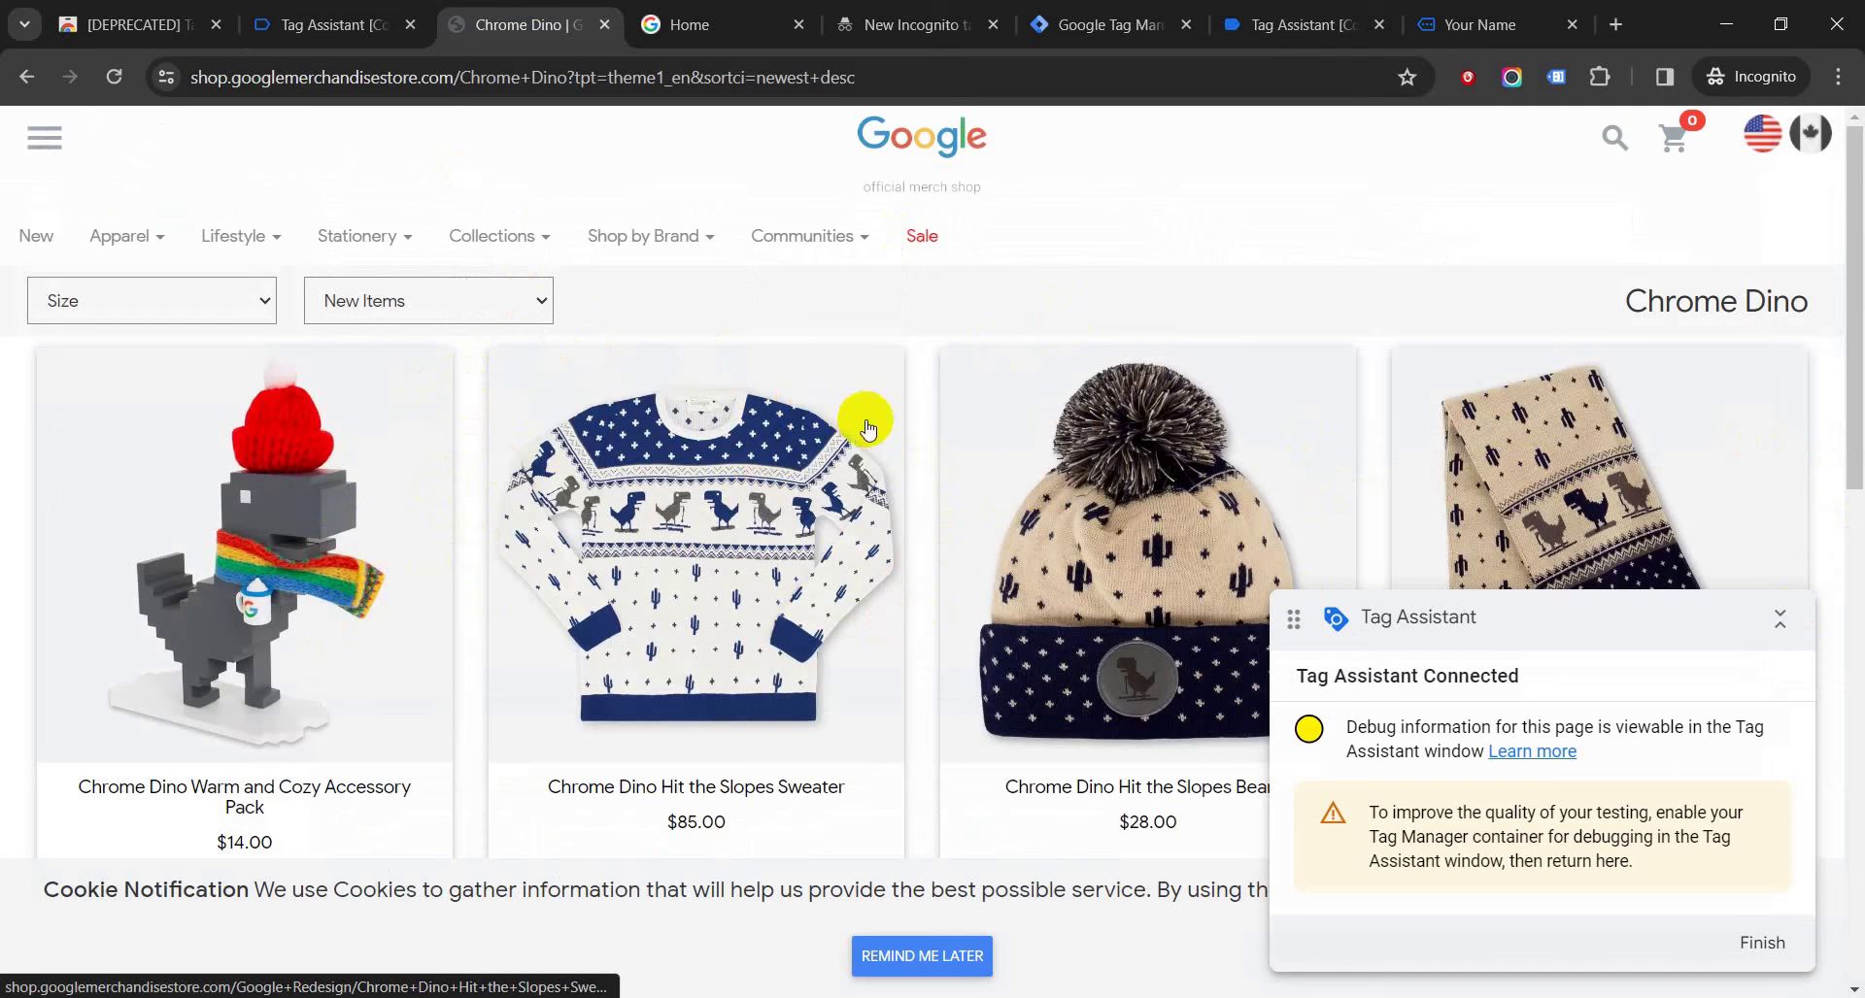
Return to the Tag Assistant [Connected] window showing G-MH4QR9F4ZK's CLS, View Item List and Page View hits.
left_click(330, 24)
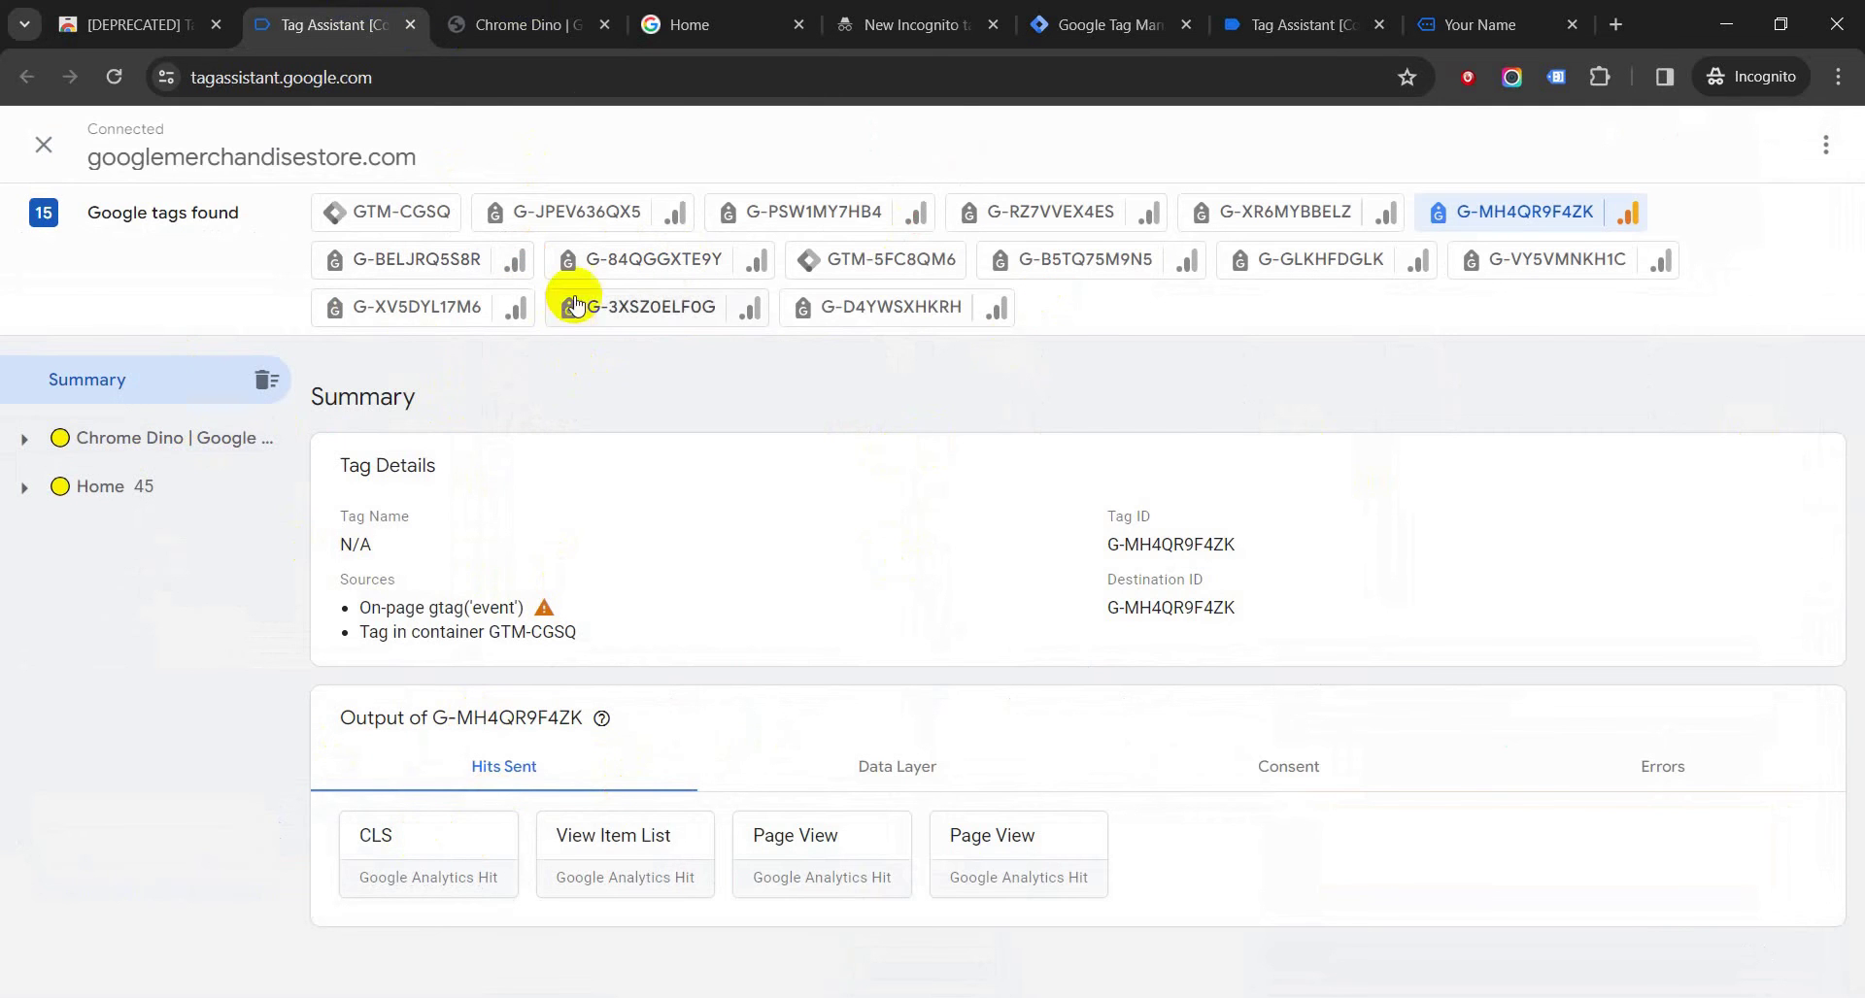
left_click(353, 21)
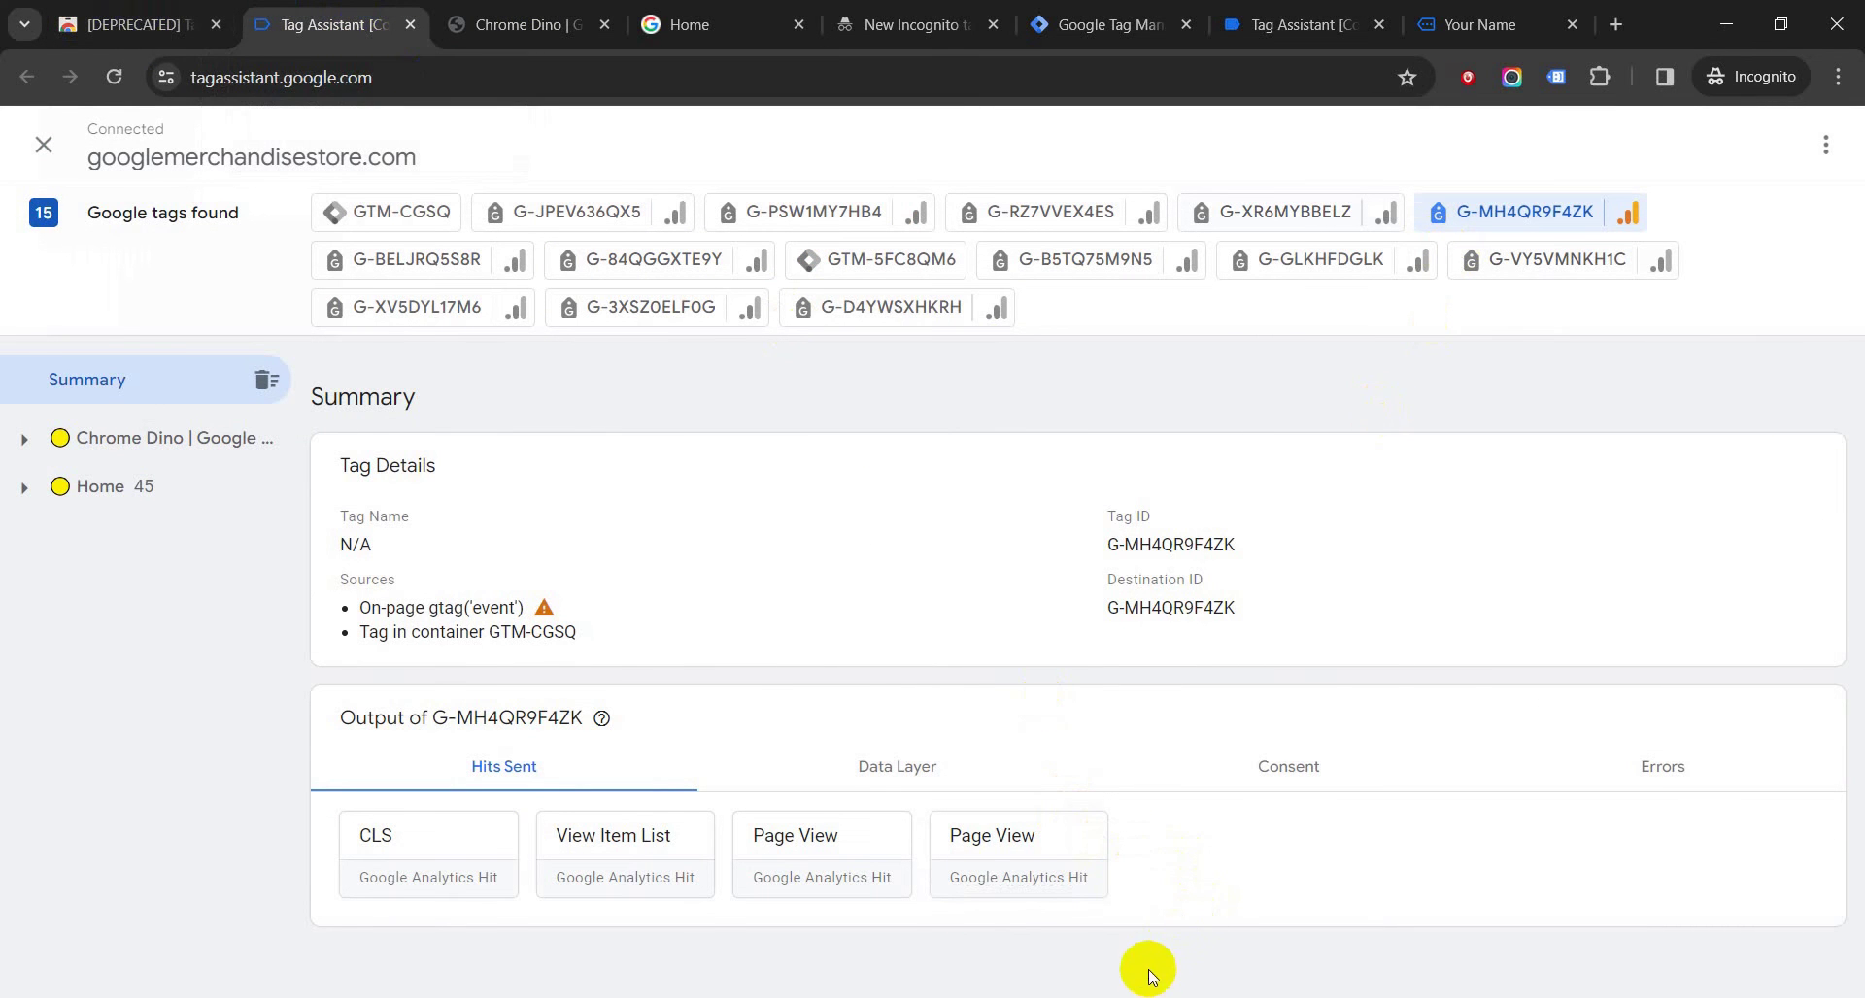